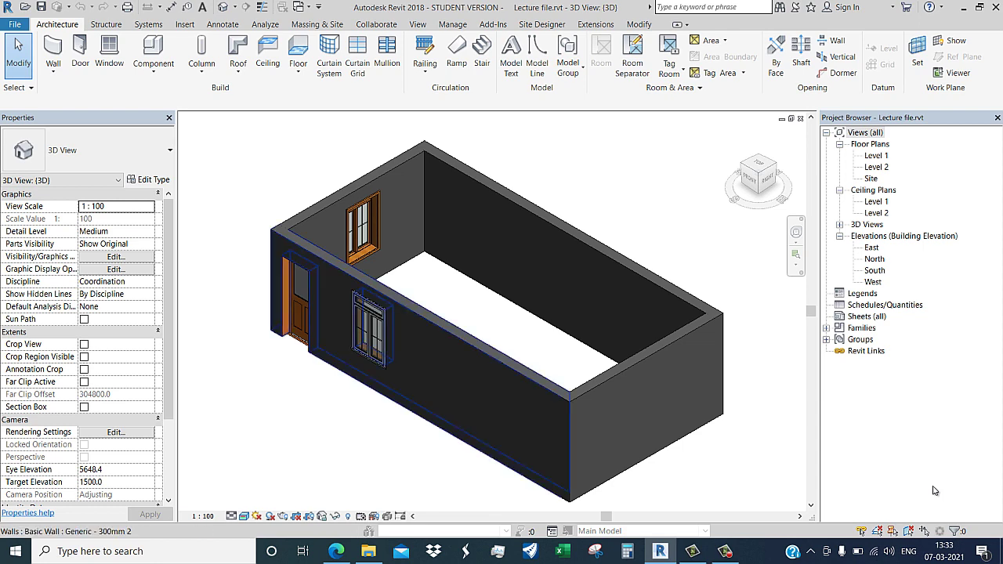
- Select and deselect the front-left wall, then switch to the browser showing YouTube
{"action": "left_click", "coordinate": [423, 377]}
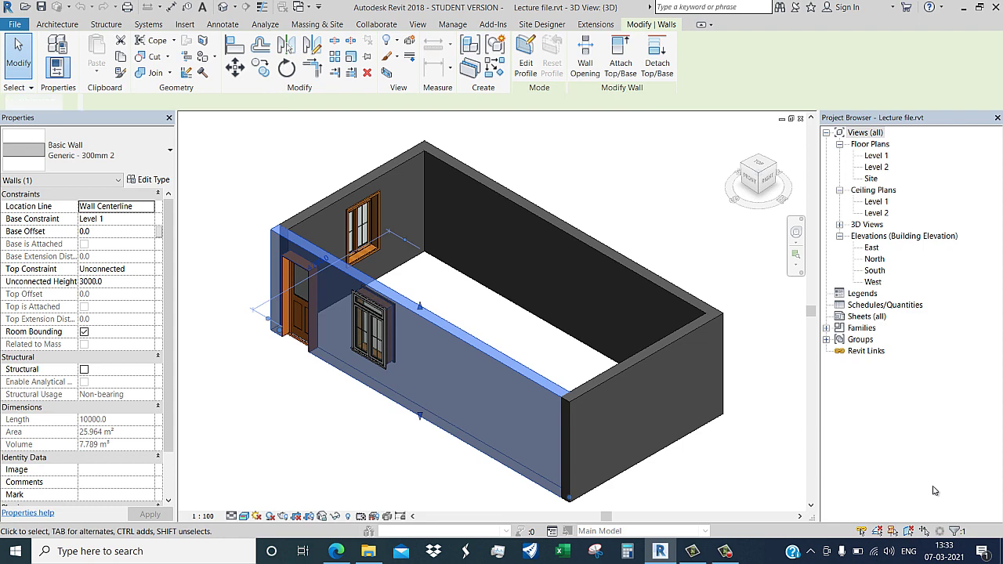
{"action": "key", "text": "Escape"}
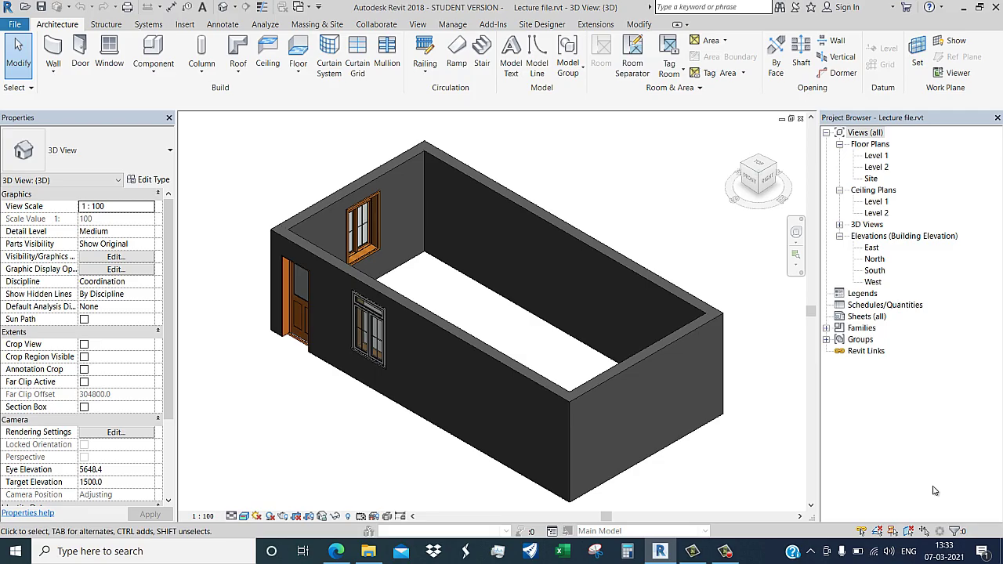
{"action": "key", "text": "alt+Tab"}
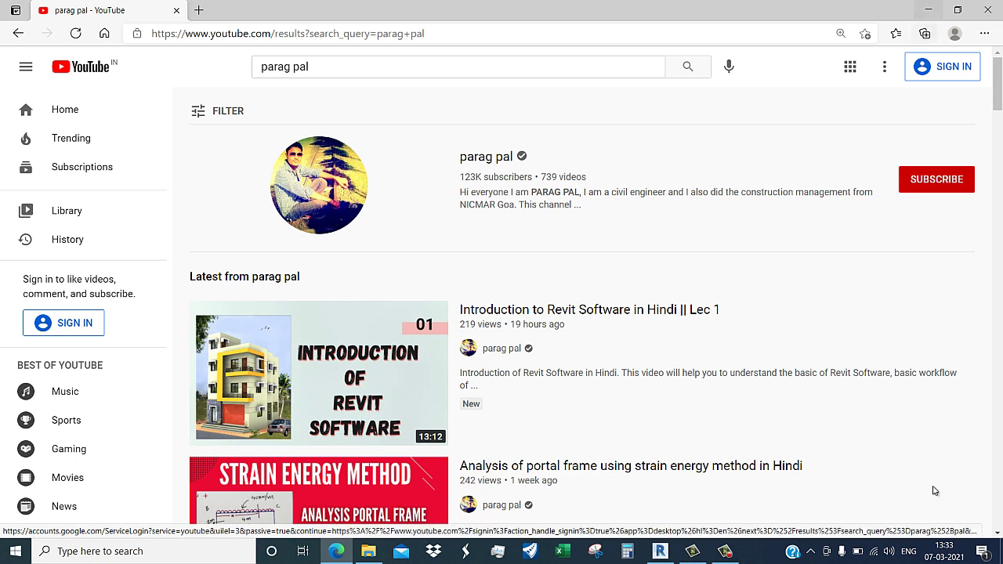
- Switch from the browser back to the Revit 3D room view
{"action": "key", "text": "alt+Tab"}
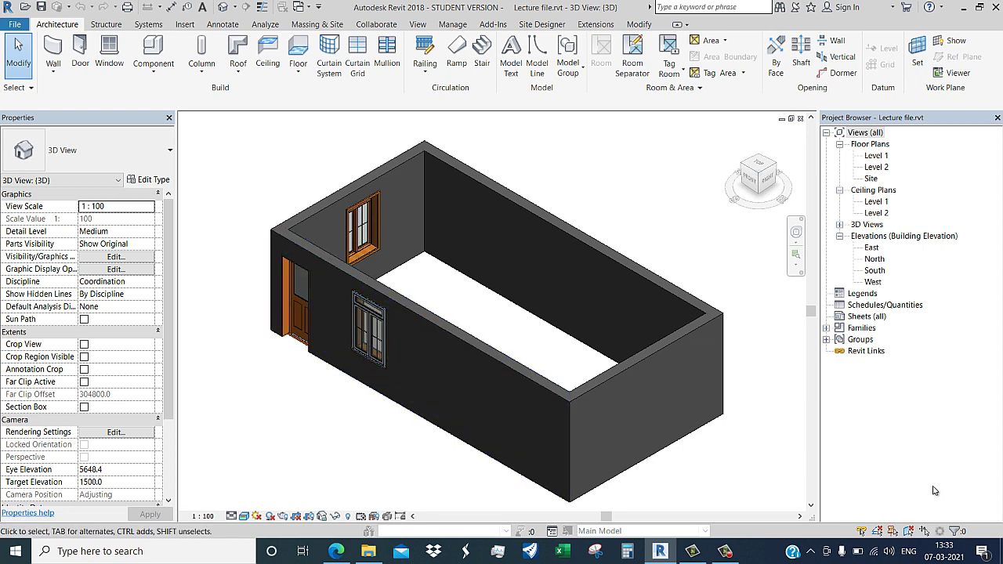
- Open the Generic - 300mm 2 wall's layer structure, widen it, and edit the Structure material
{"action": "left_click", "coordinate": [420, 321]}
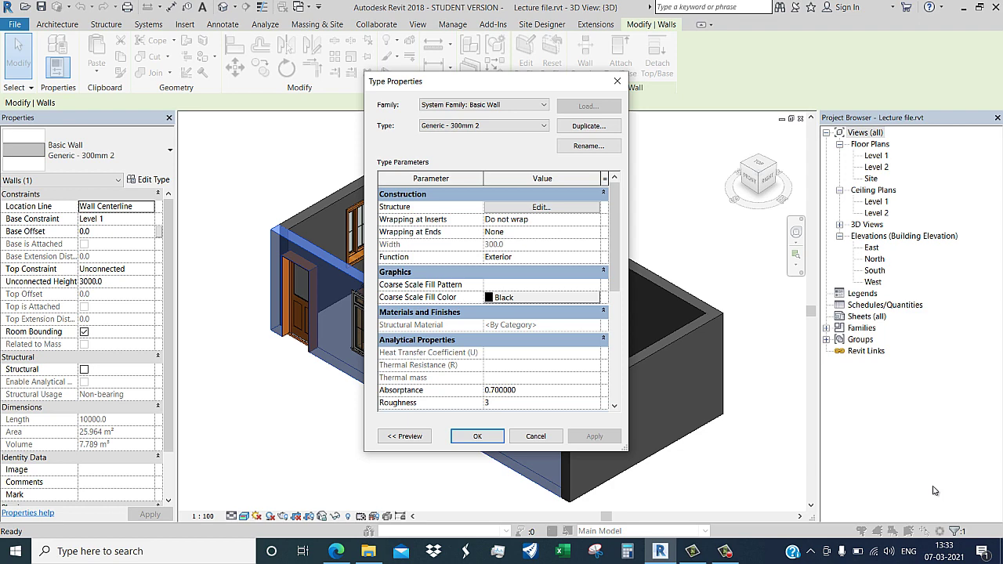
{"action": "key", "text": "Return"}
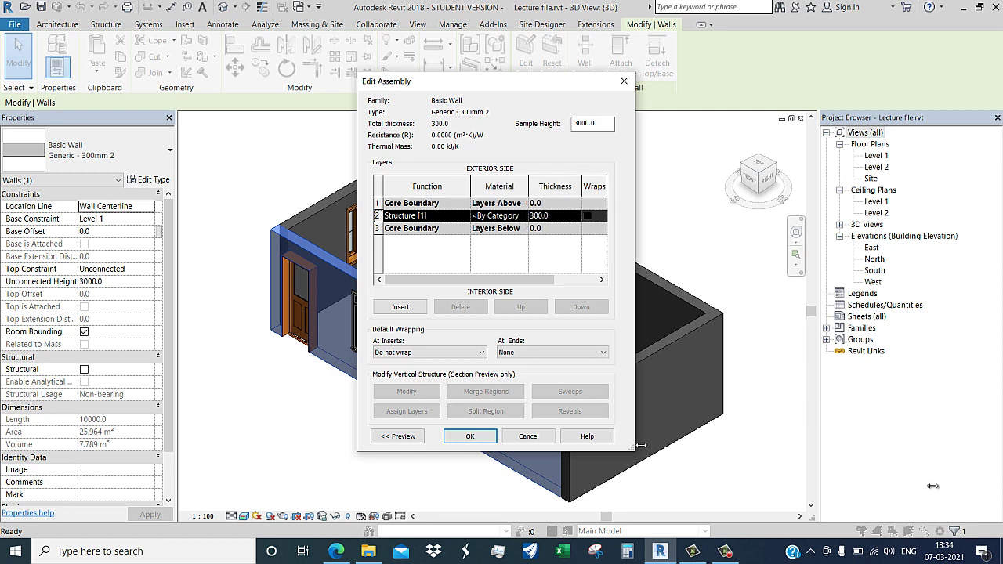
{"action": "mouse_move", "coordinate": [636, 445]}
{"action": "left_mouse_down"}
{"action": "mouse_move", "coordinate": [767, 401]}
{"action": "mouse_move", "coordinate": [803, 403]}
{"action": "left_mouse_up"}
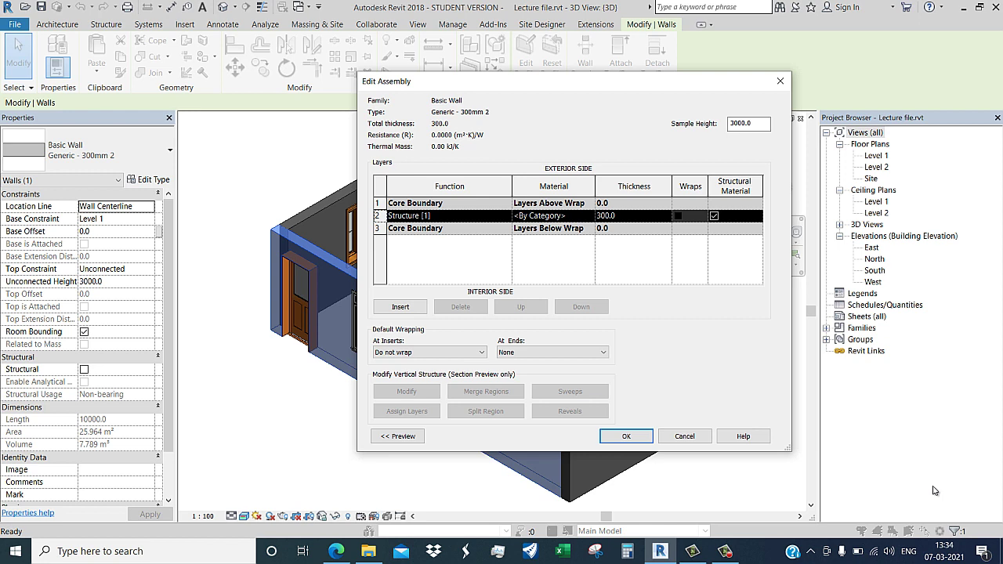
{"action": "key", "text": "Tab"}
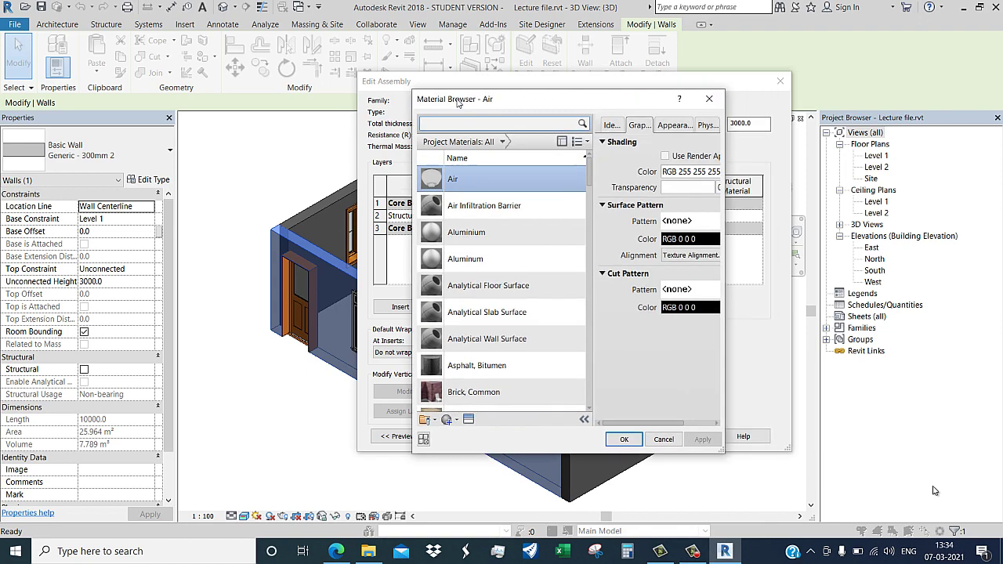
- Move the material library aside and browse the material list
{"action": "mouse_move", "coordinate": [527, 91]}
{"action": "left_mouse_down"}
{"action": "mouse_move", "coordinate": [162, 119]}
{"action": "mouse_move", "coordinate": [94, 111]}
{"action": "left_mouse_up"}
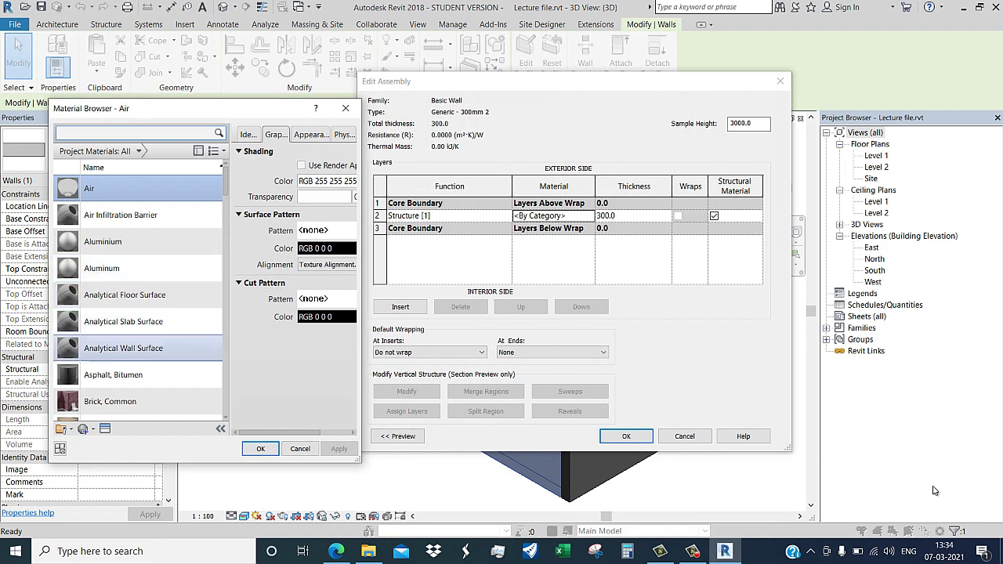
{"action": "scroll", "coordinate": [141, 357], "scroll_direction": "down", "scroll_amount": 3}
{"action": "scroll", "coordinate": [141, 354], "scroll_direction": "down", "scroll_amount": 2}
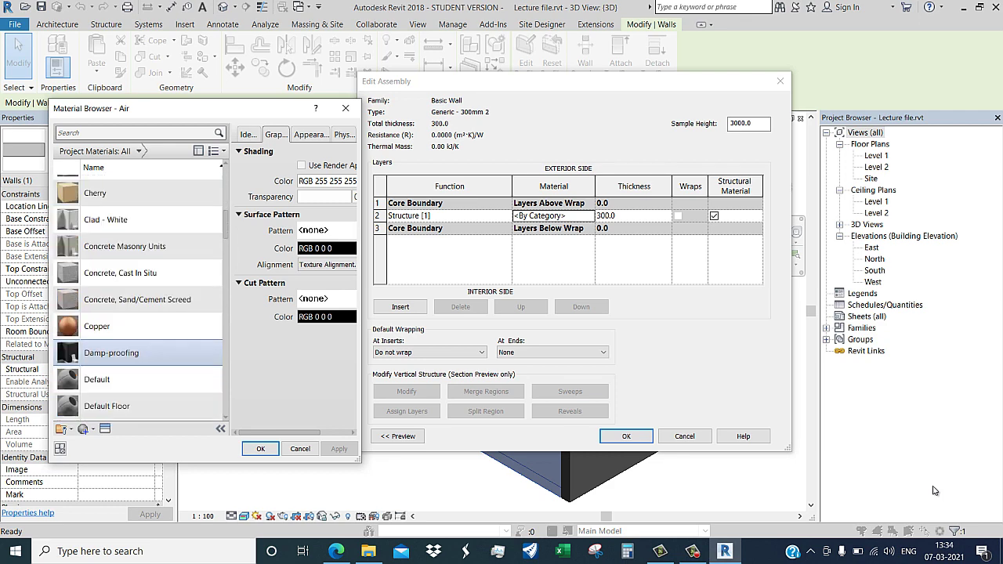
{"action": "scroll", "coordinate": [141, 356], "scroll_direction": "down", "scroll_amount": 2}
{"action": "scroll", "coordinate": [141, 357], "scroll_direction": "down", "scroll_amount": 2}
{"action": "scroll", "coordinate": [141, 357], "scroll_direction": "down", "scroll_amount": 2}
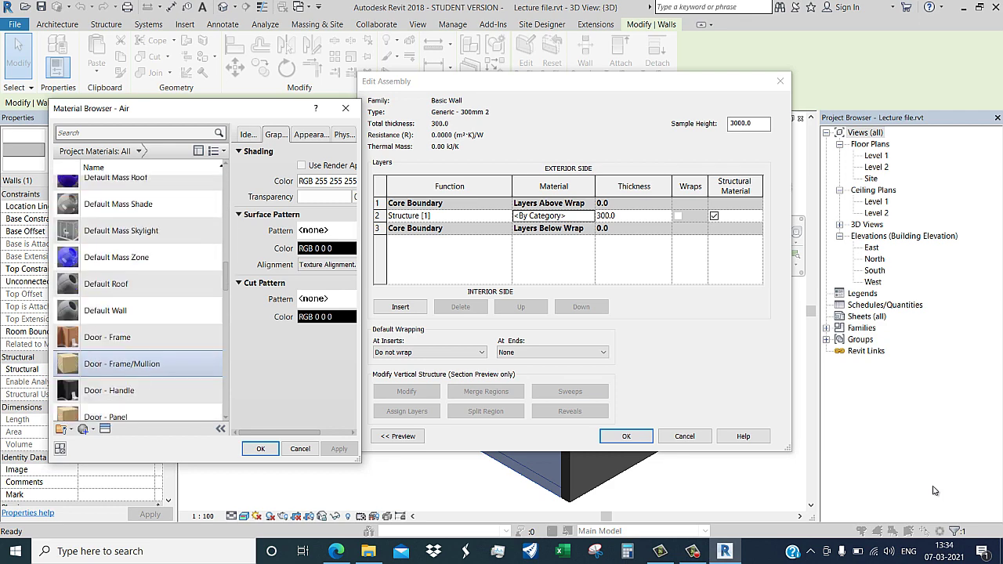
{"action": "scroll", "coordinate": [141, 356], "scroll_direction": "down", "scroll_amount": 1}
{"action": "scroll", "coordinate": [141, 376], "scroll_direction": "down", "scroll_amount": 1}
{"action": "scroll", "coordinate": [141, 377], "scroll_direction": "down", "scroll_amount": 2}
{"action": "scroll", "coordinate": [141, 377], "scroll_direction": "down", "scroll_amount": 2}
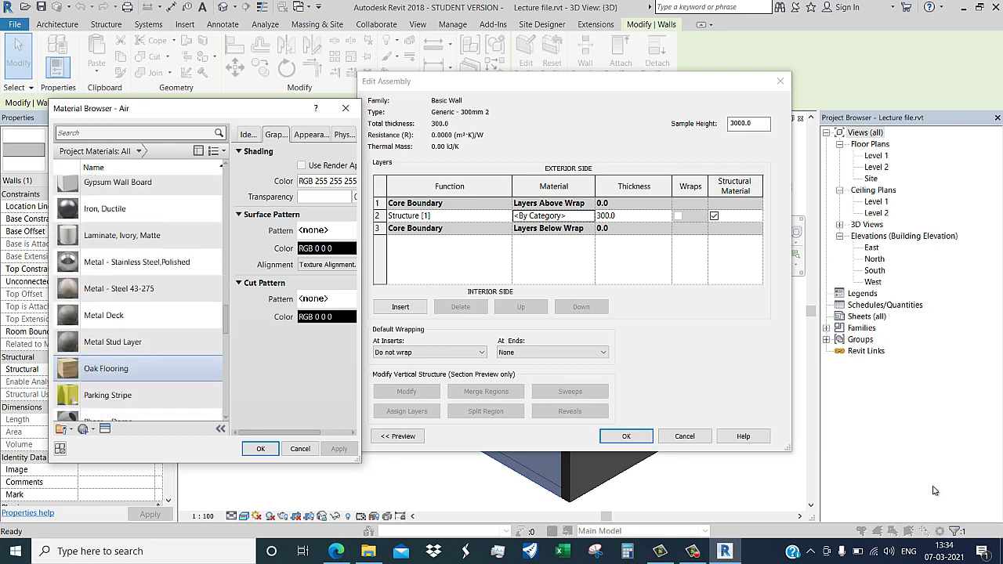
{"action": "scroll", "coordinate": [141, 376], "scroll_direction": "down", "scroll_amount": 2}
{"action": "scroll", "coordinate": [141, 381], "scroll_direction": "down", "scroll_amount": 1}
{"action": "scroll", "coordinate": [141, 381], "scroll_direction": "down", "scroll_amount": 2}
{"action": "scroll", "coordinate": [141, 381], "scroll_direction": "down", "scroll_amount": 2}
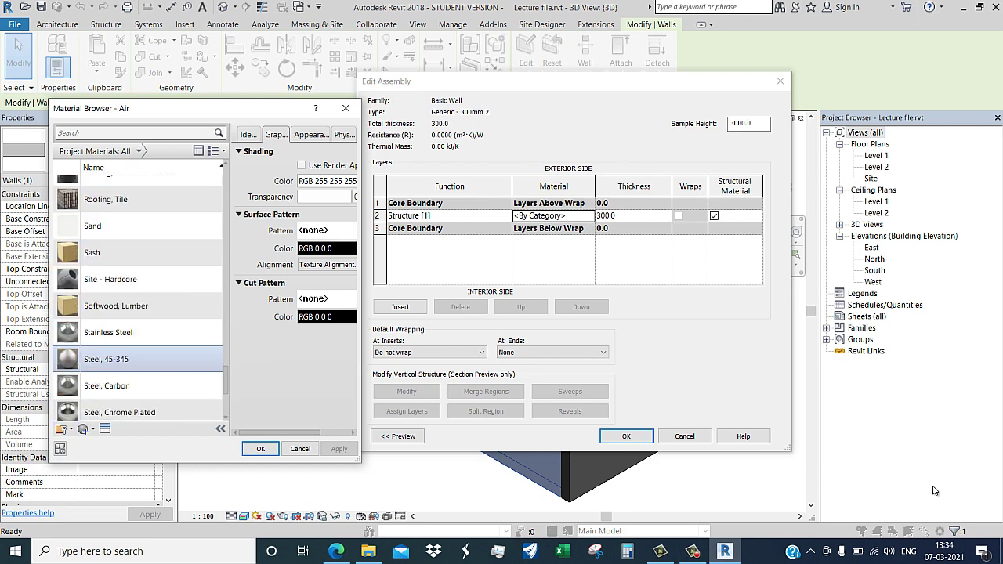
{"action": "scroll", "coordinate": [141, 381], "scroll_direction": "down", "scroll_amount": 2}
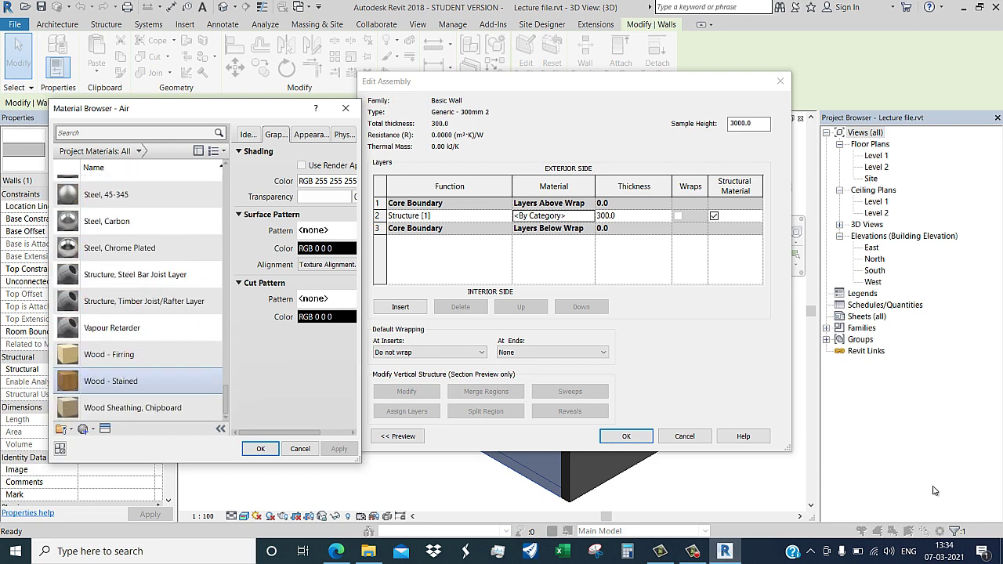
{"action": "scroll", "coordinate": [142, 353], "scroll_direction": "up", "scroll_amount": 3}
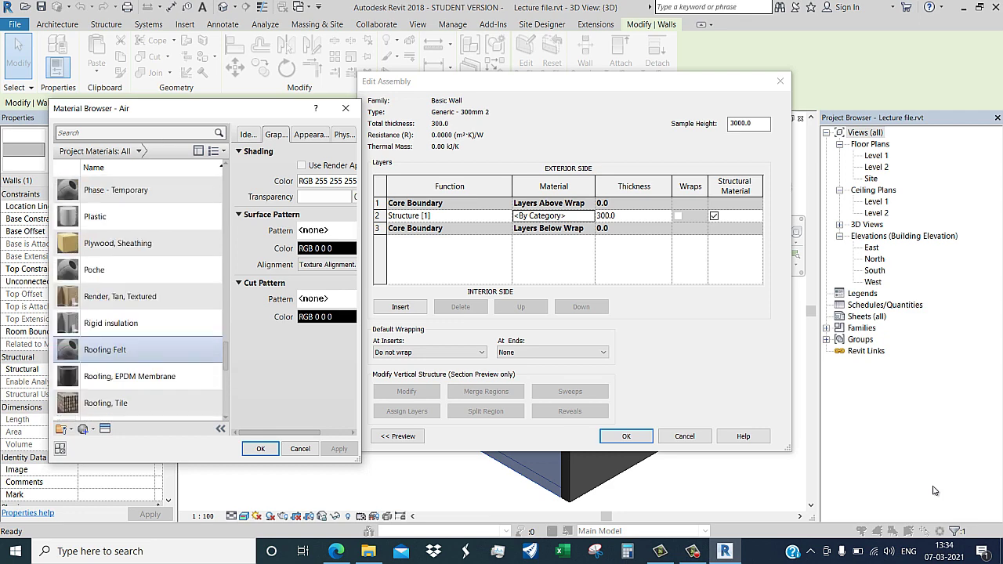
{"action": "scroll", "coordinate": [141, 352], "scroll_direction": "up", "scroll_amount": 5}
{"action": "scroll", "coordinate": [141, 353], "scroll_direction": "up", "scroll_amount": 5}
{"action": "scroll", "coordinate": [141, 353], "scroll_direction": "up", "scroll_amount": 5}
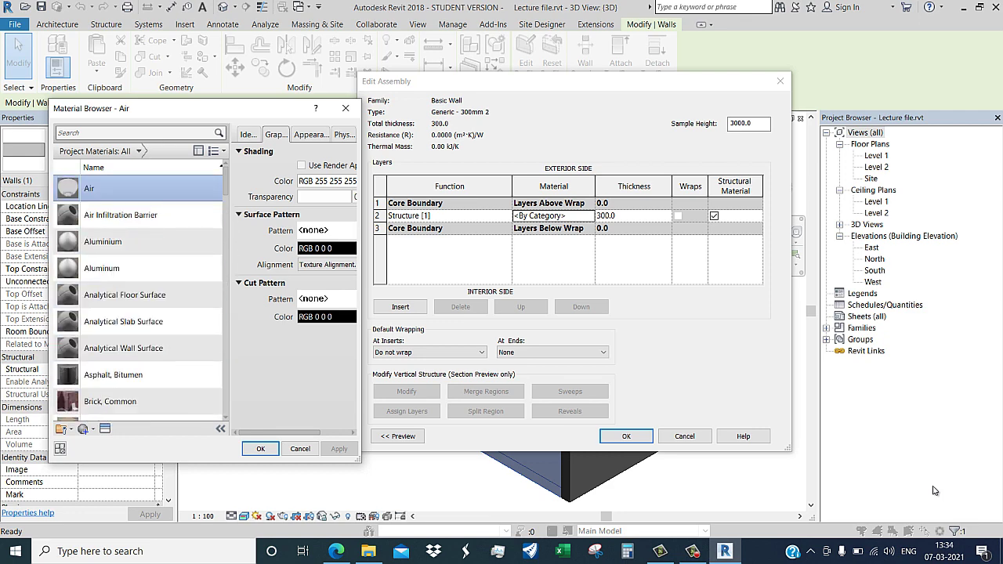
- Filter the materials to the Paint category and select Parking Stripe
{"action": "left_click", "coordinate": [98, 151]}
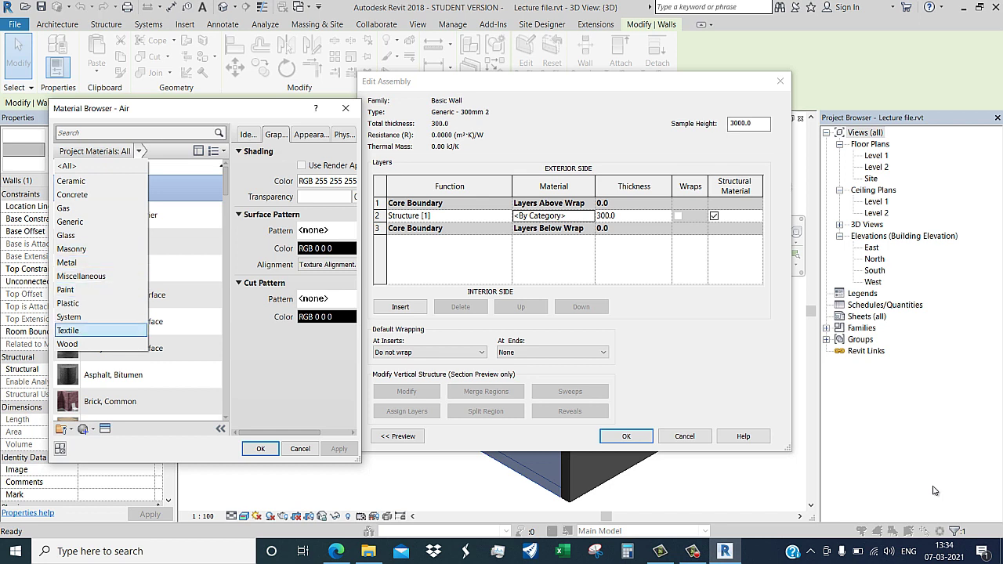
{"action": "key", "text": "Down"}
{"action": "key", "text": "Up"}
{"action": "key", "text": "Up"}
{"action": "key", "text": "Up"}
{"action": "key", "text": "Up"}
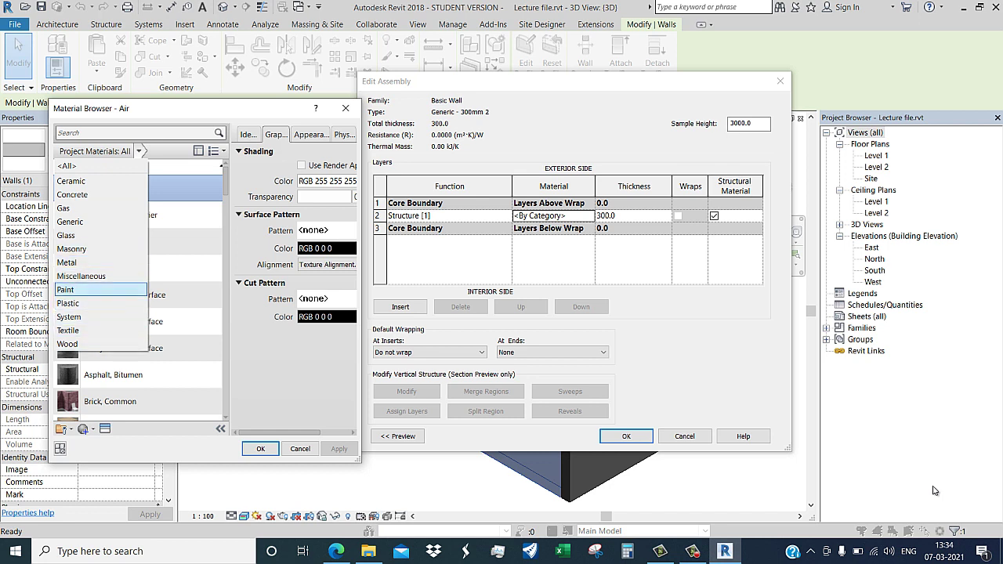
{"action": "key", "text": "Return"}
{"action": "key", "text": "Tab"}
{"action": "key", "text": "Down"}
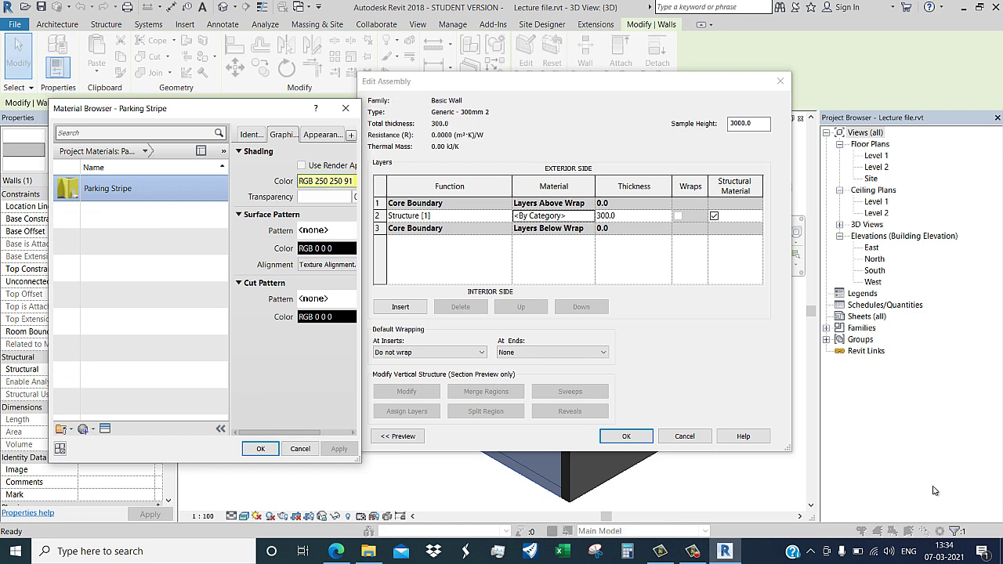
- Try orange, yellow and yellow-green shading colours for Parking Stripe
{"action": "key", "text": "Return"}
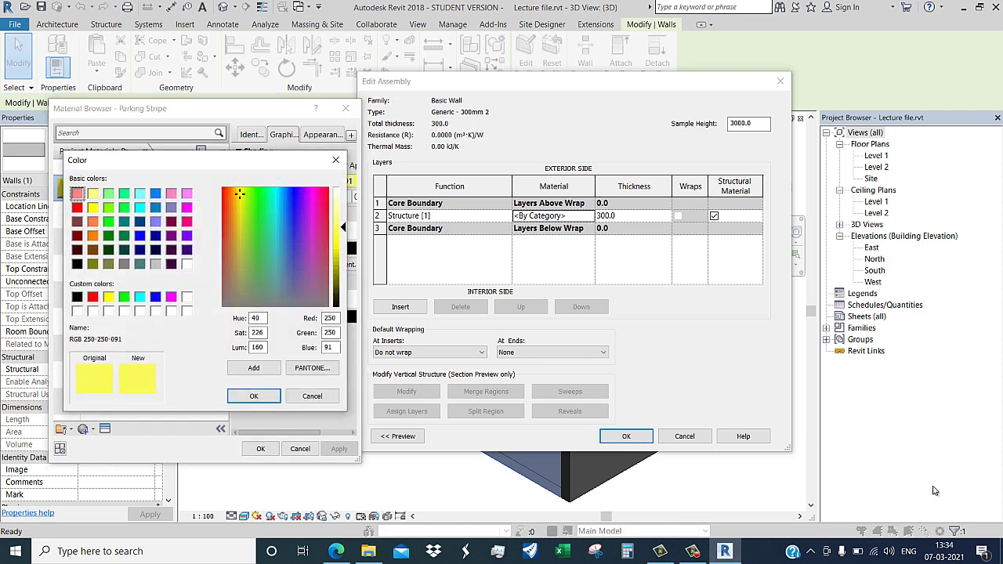
{"action": "type", "text": "21"}
{"action": "key", "text": "Tab"}
{"action": "type", "text": "173"}
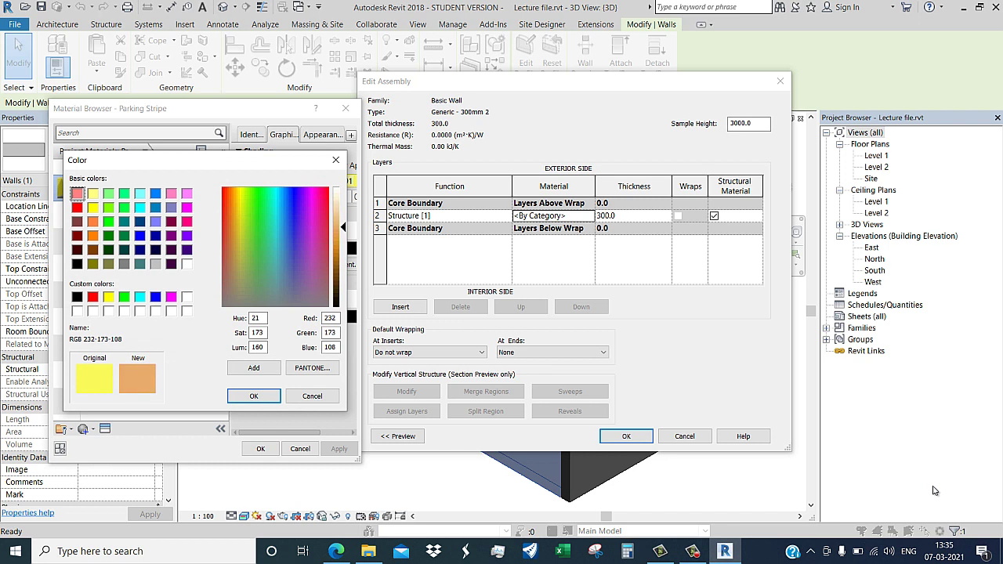
{"action": "key", "text": "shift+Tab"}
{"action": "type", "text": "38"}
{"action": "key", "text": "Tab"}
{"action": "type", "text": "212"}
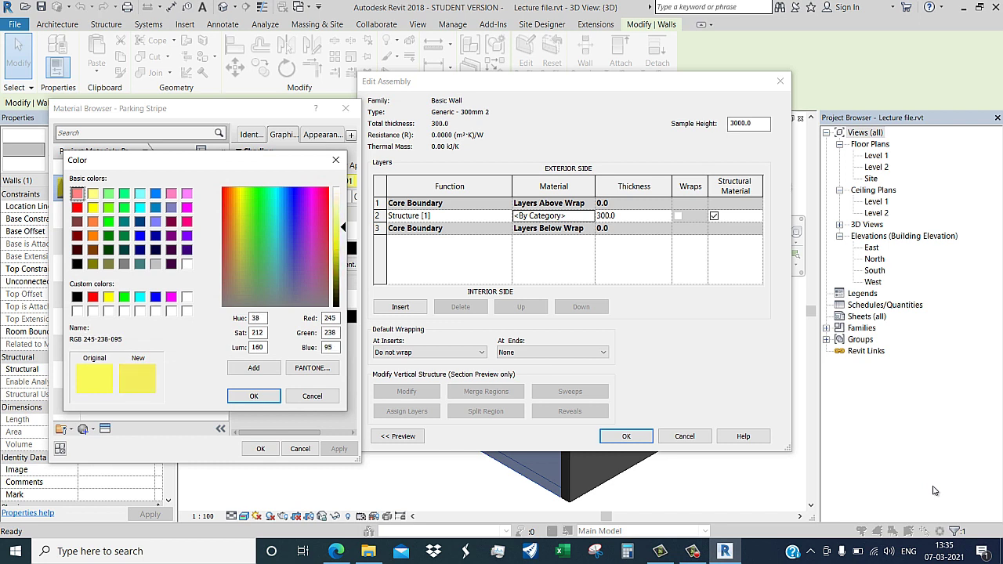
{"action": "key", "text": "shift+Tab"}
{"action": "type", "text": "56"}
{"action": "key", "text": "Tab"}
{"action": "type", "text": "215"}
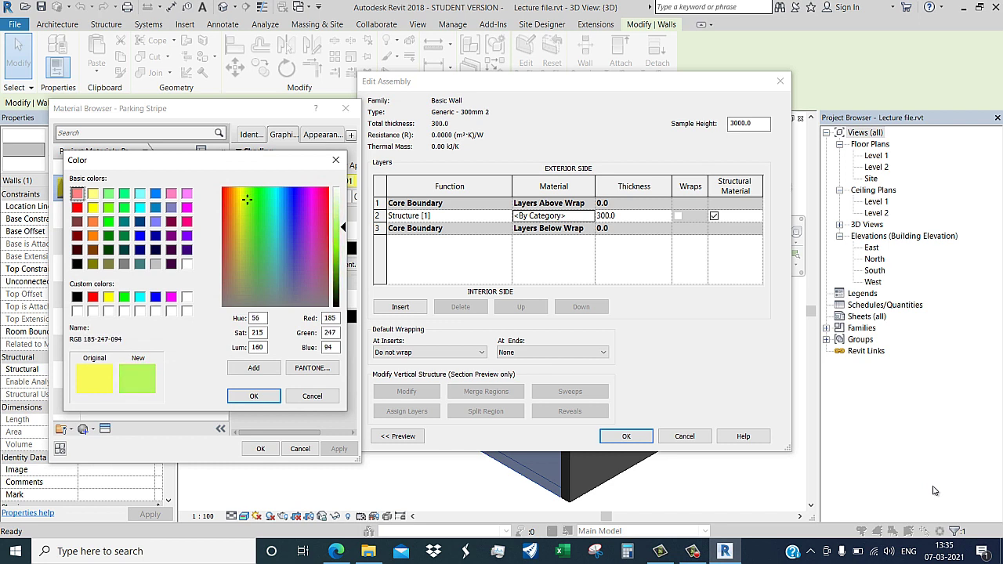
{"action": "key", "text": "Tab"}
{"action": "type", "text": "204"}
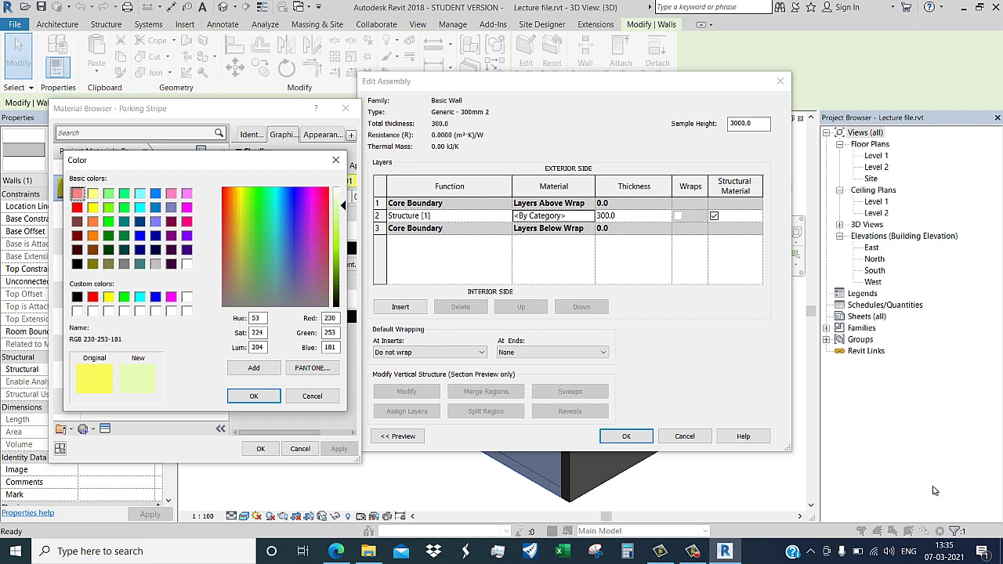
- Set peach shading RGB 255 219 198 and assign Parking Stripe to the Structure layer
{"action": "key", "text": "shift+Tab"}
{"action": "key", "text": "shift+Tab"}
{"action": "type", "text": "15"}
{"action": "key", "text": "Tab"}
{"action": "type", "text": "239"}
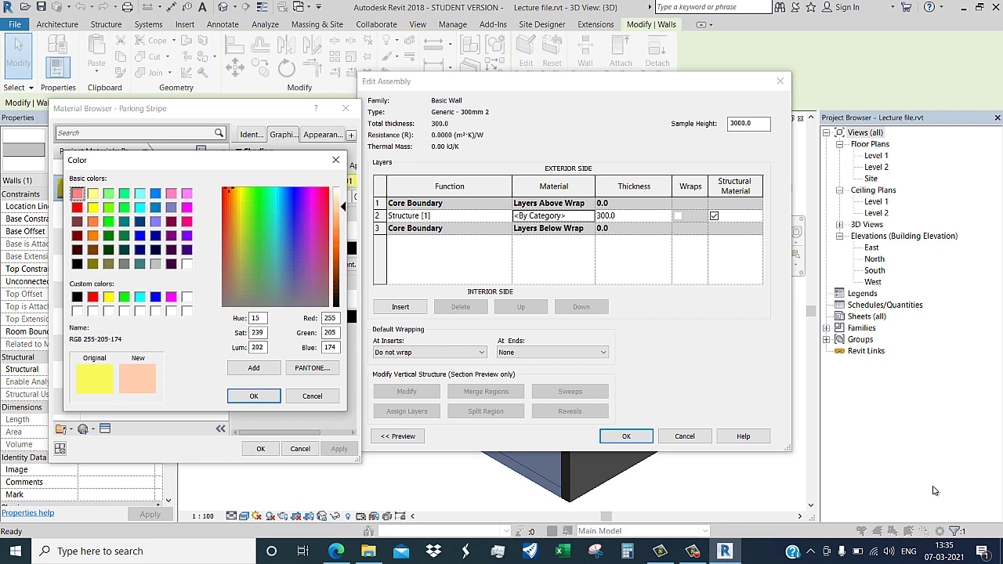
{"action": "type", "text": "213"}
{"action": "key", "text": "Return"}
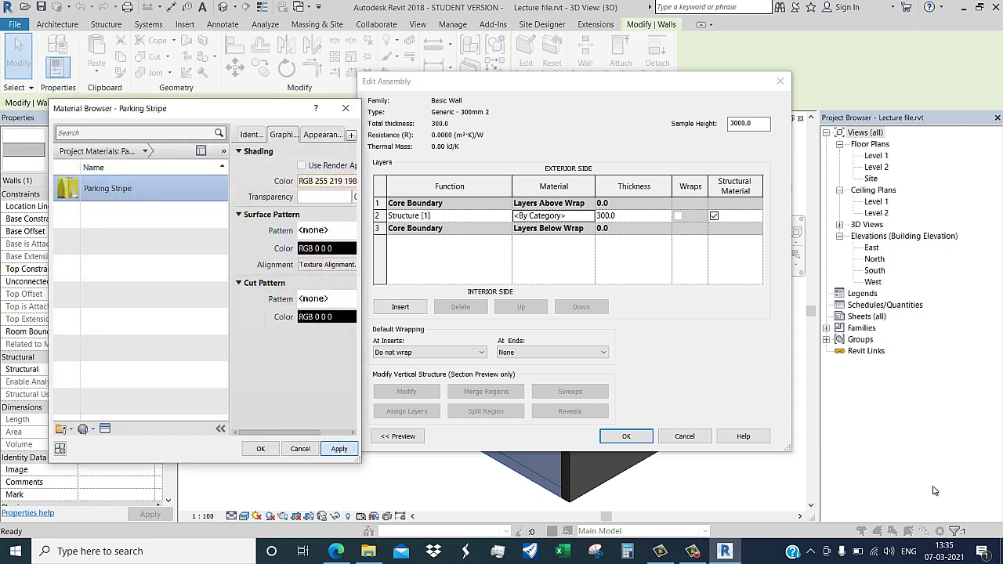
{"action": "key", "text": "Return"}
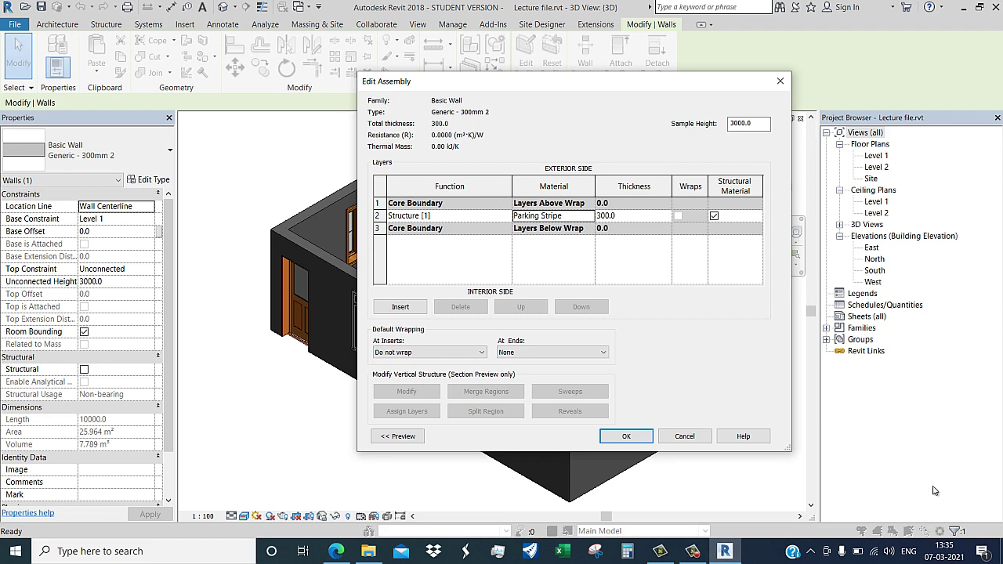
{"action": "key", "text": "Return"}
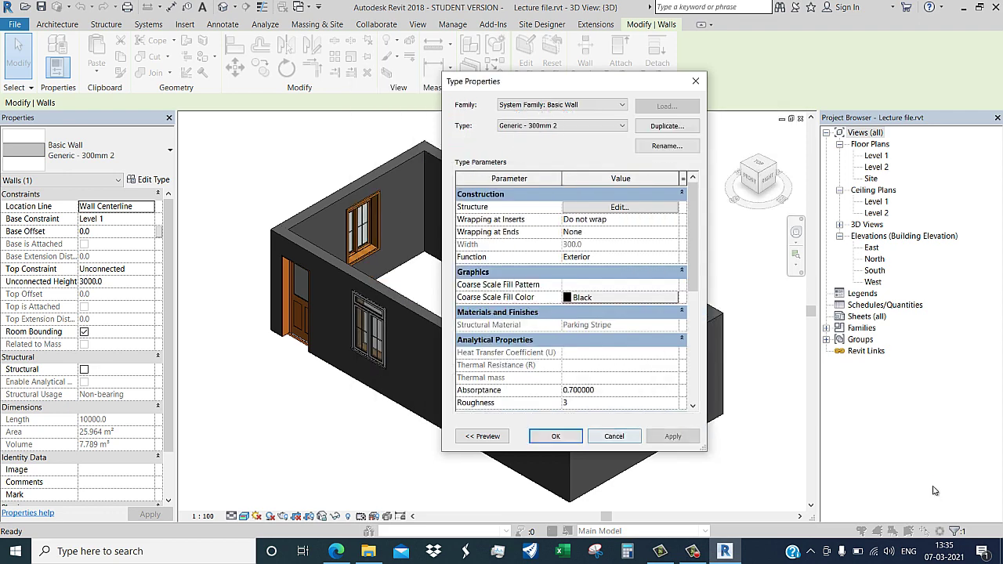
{"action": "key", "text": "Tab"}
{"action": "key", "text": "Tab"}
{"action": "key", "text": "Return"}
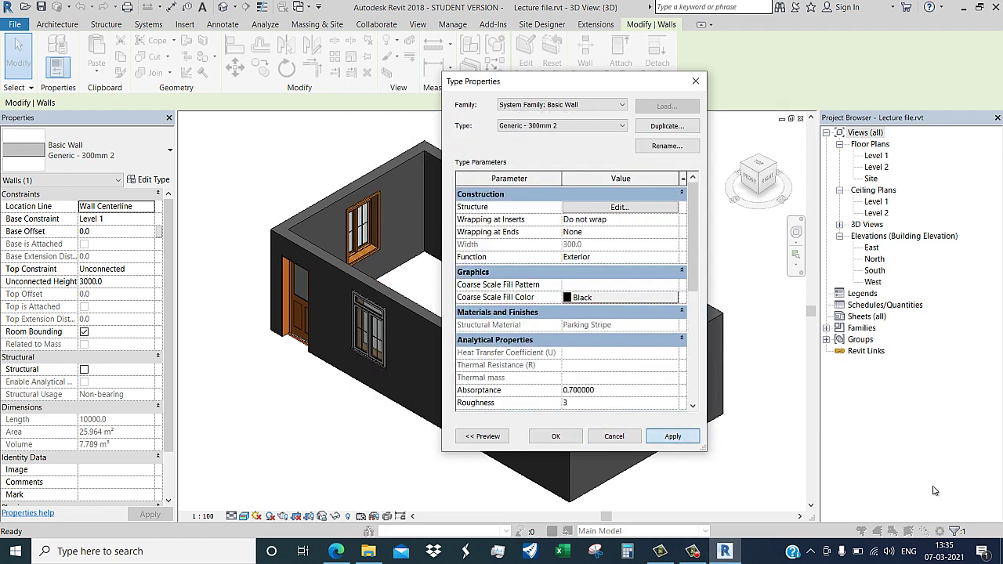
{"action": "key", "text": "Return"}
{"action": "key", "text": "Escape"}
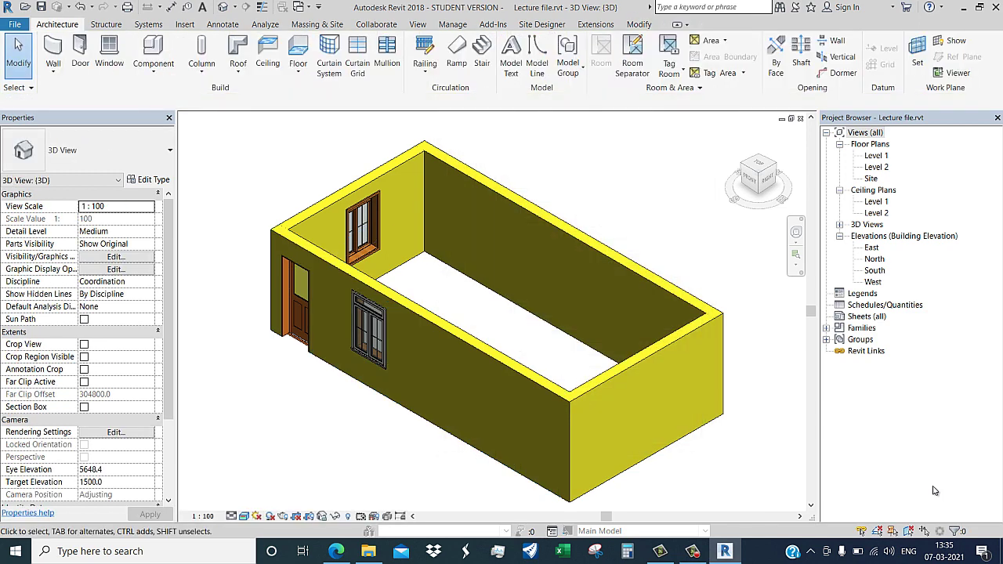
{"action": "scroll", "coordinate": [341, 281], "scroll_direction": "up", "scroll_amount": 2}
{"action": "scroll", "coordinate": [341, 280], "scroll_direction": "up", "scroll_amount": 2}
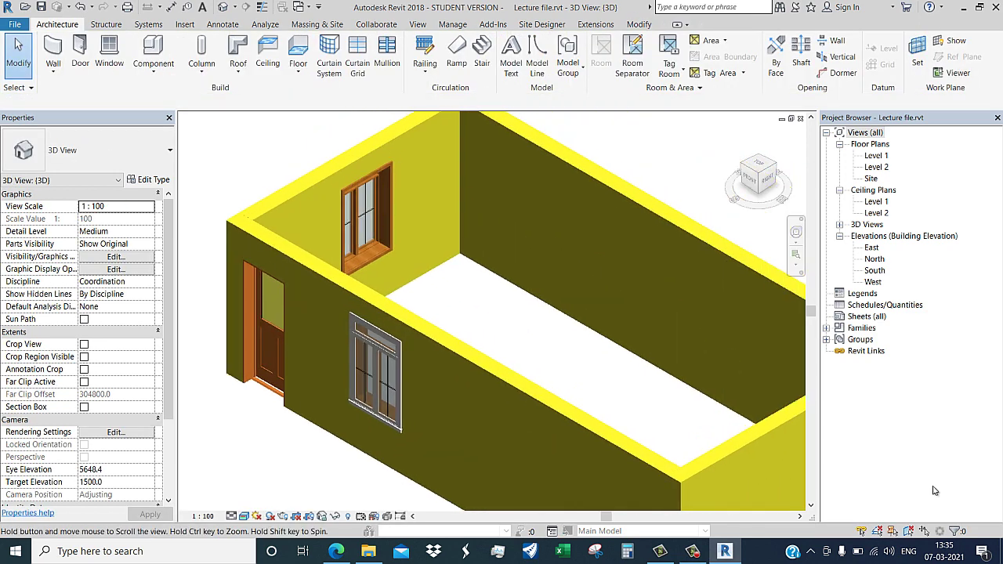
{"action": "scroll", "coordinate": [341, 281], "scroll_direction": "up", "scroll_amount": 2}
{"action": "key", "text": "z"}
{"action": "key", "text": "f"}
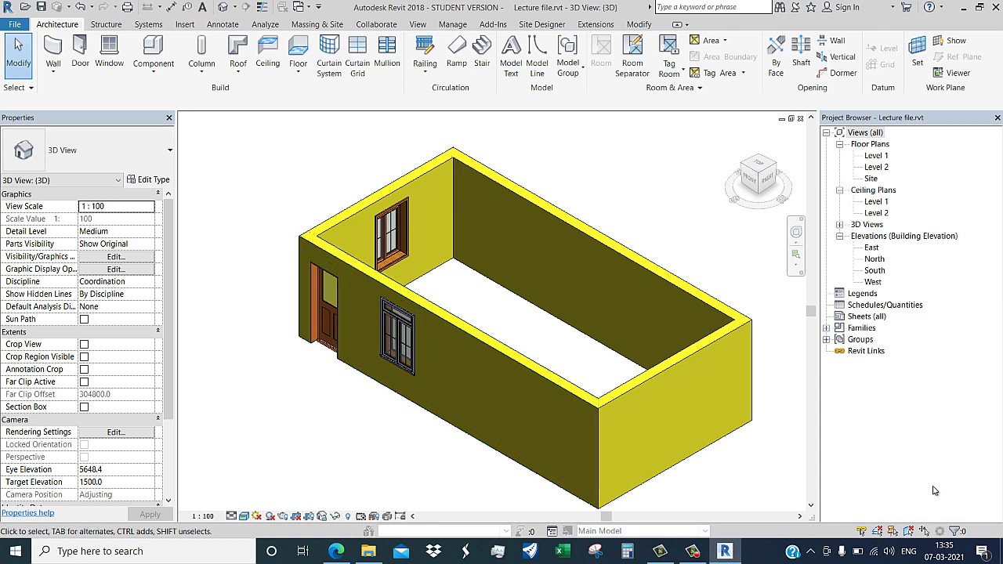
- Select the front wall and reopen its Parking Stripe material settings
{"action": "left_click", "coordinate": [455, 369]}
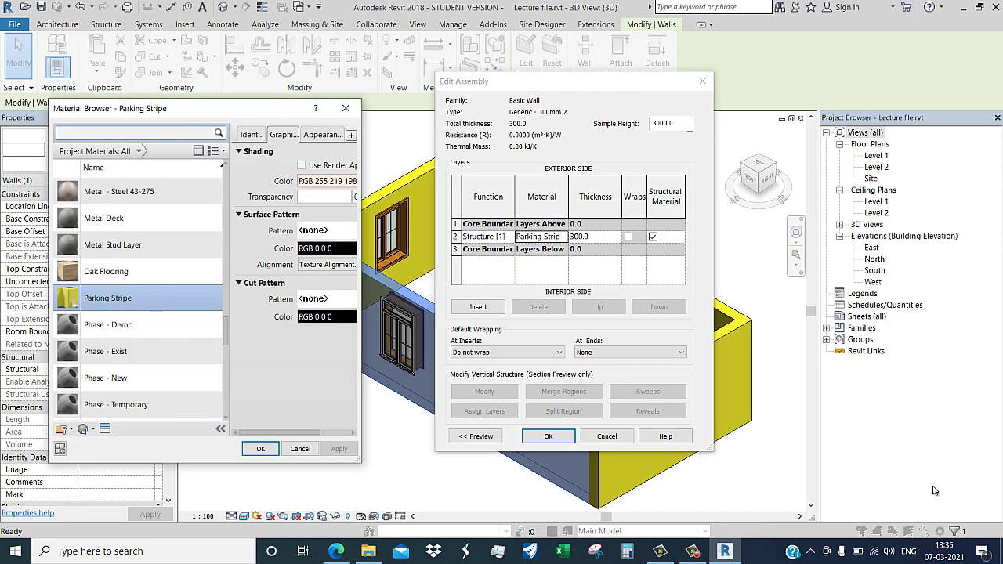
{"action": "key", "text": "space"}
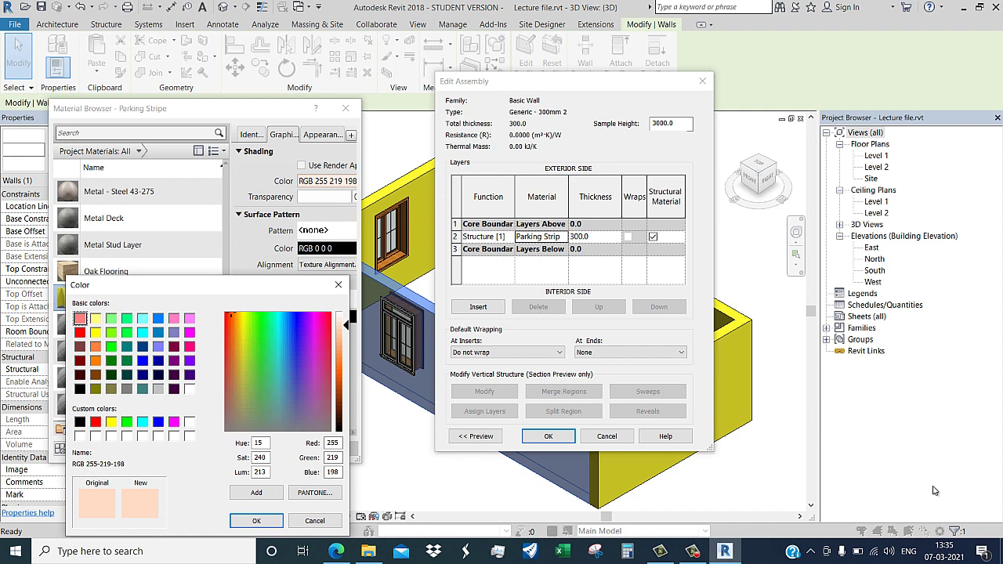
{"action": "key", "text": "Return"}
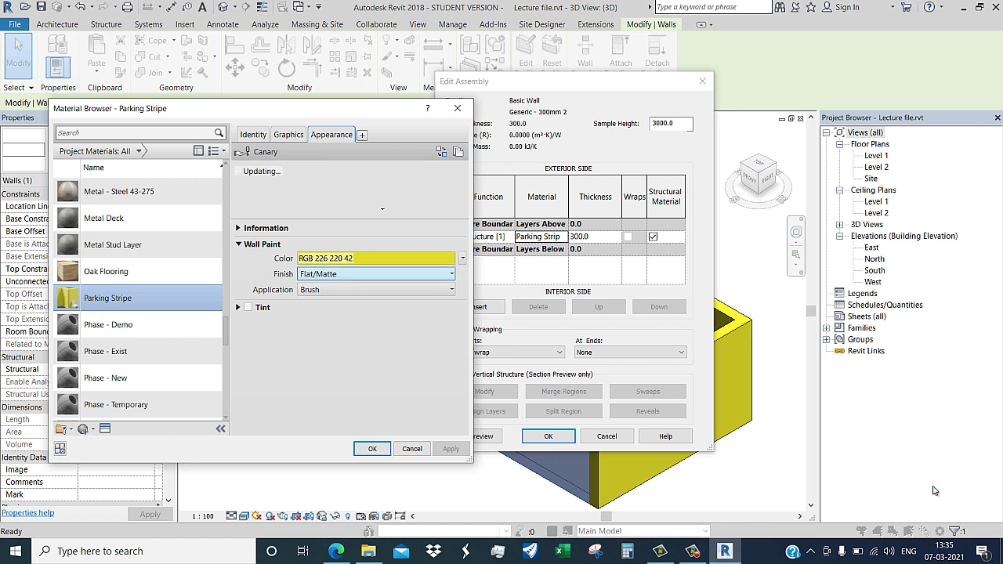
- Set the Parking Stripe paint application to Roller and colour to RGB 199 69 69
{"action": "key", "text": "alt+Down"}
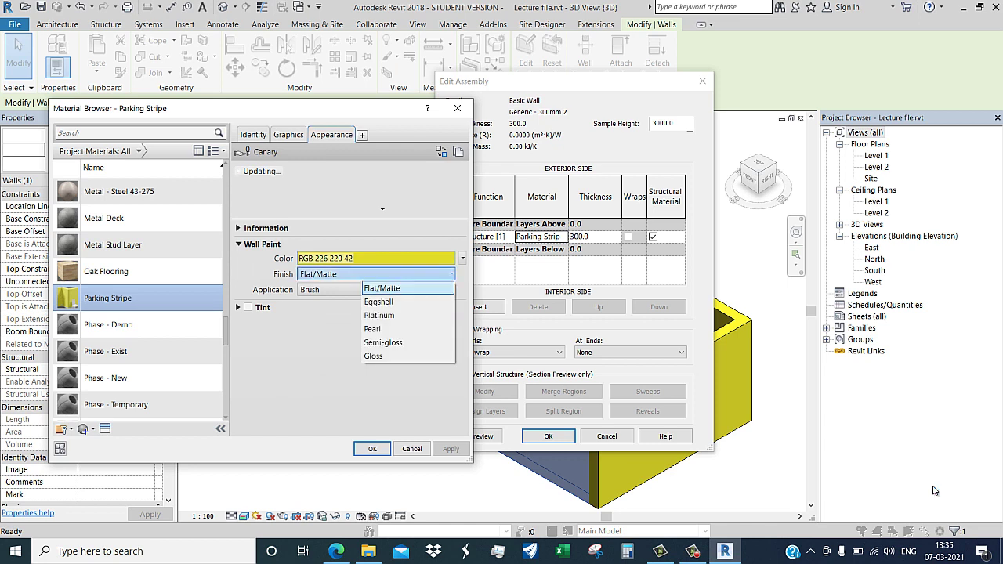
{"action": "key", "text": "Tab"}
{"action": "key", "text": "alt+Down"}
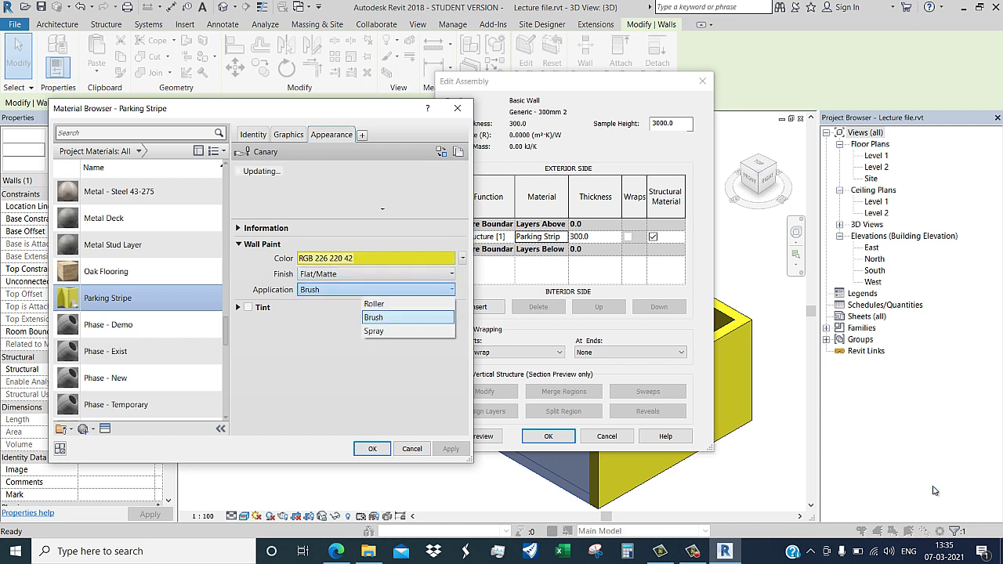
{"action": "key", "text": "Return"}
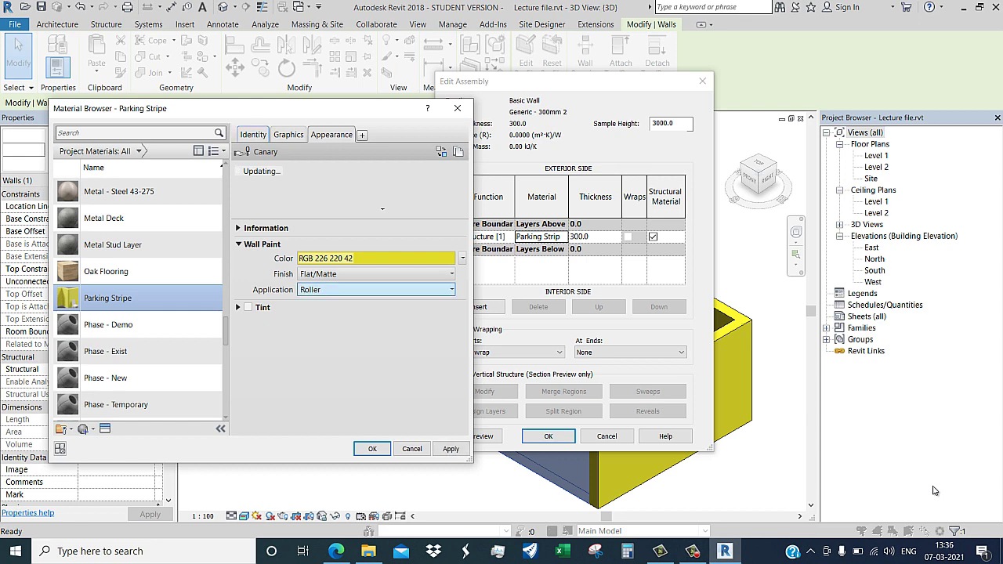
{"action": "key", "text": "shift+Tab"}
{"action": "key", "text": "shift+Tab"}
{"action": "key", "text": "Return"}
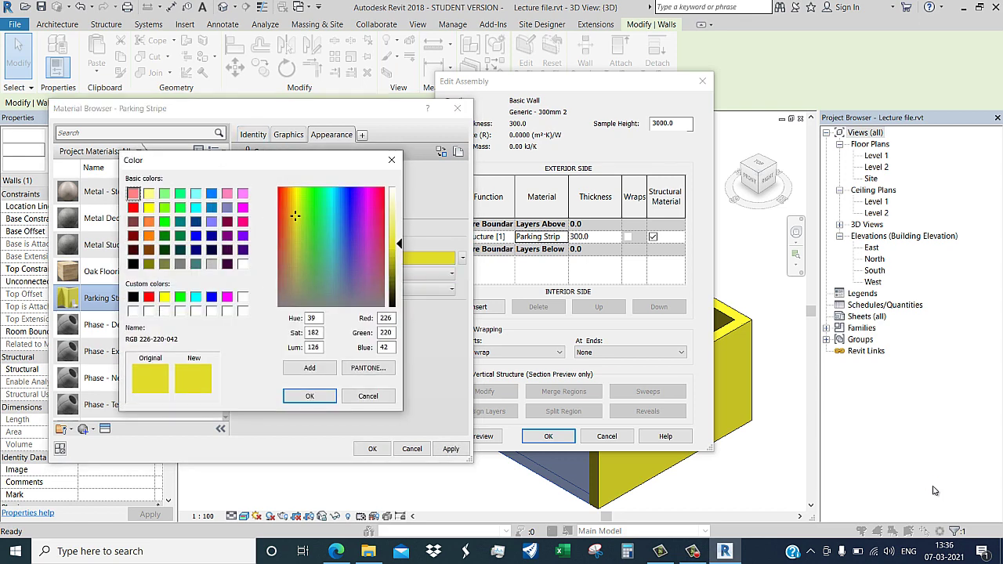
{"action": "key", "text": "ctrl+v"}
{"action": "key", "text": "ctrl+v"}
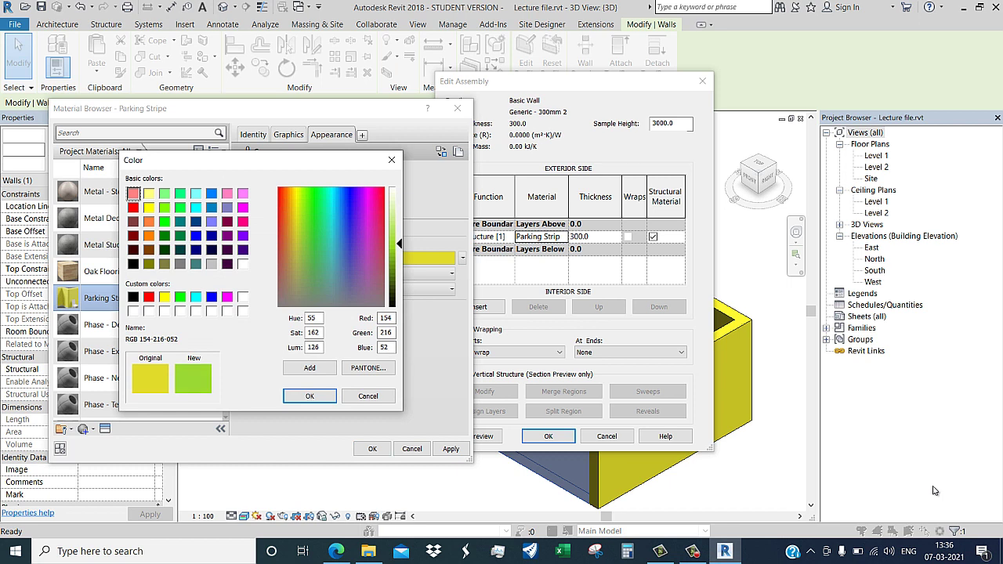
{"action": "key", "text": "ctrl+v"}
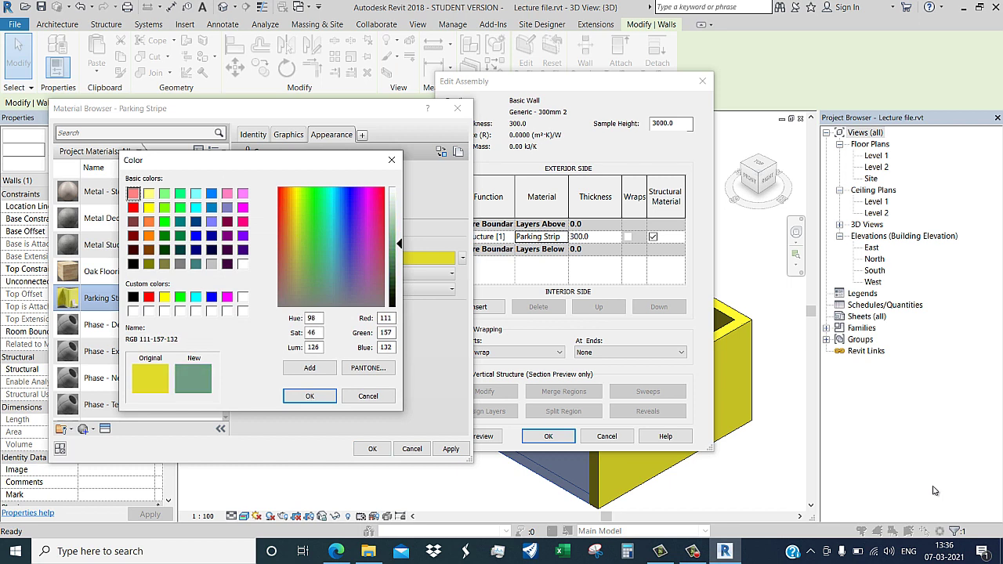
{"action": "key", "text": "ctrl+v"}
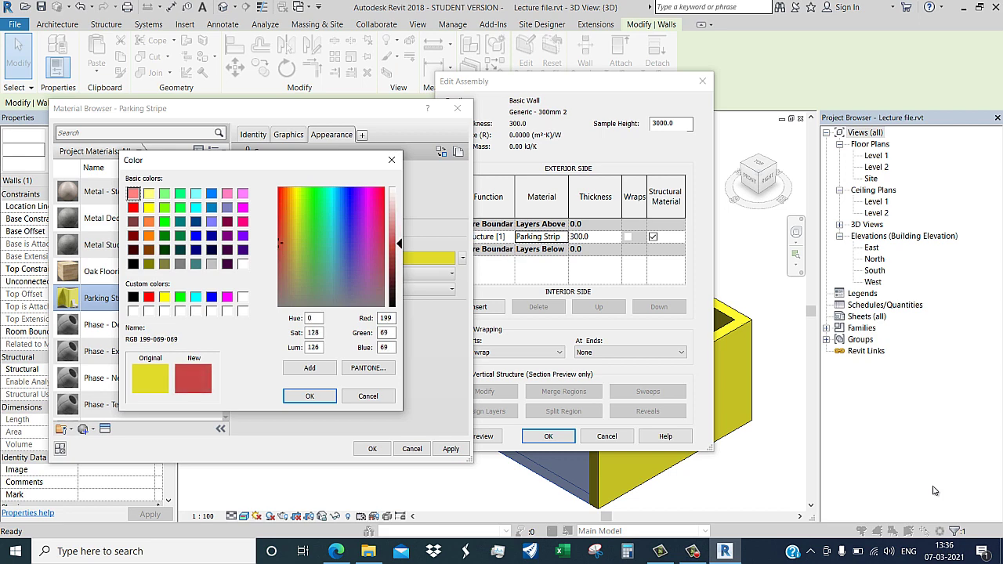
{"action": "key", "text": "Return"}
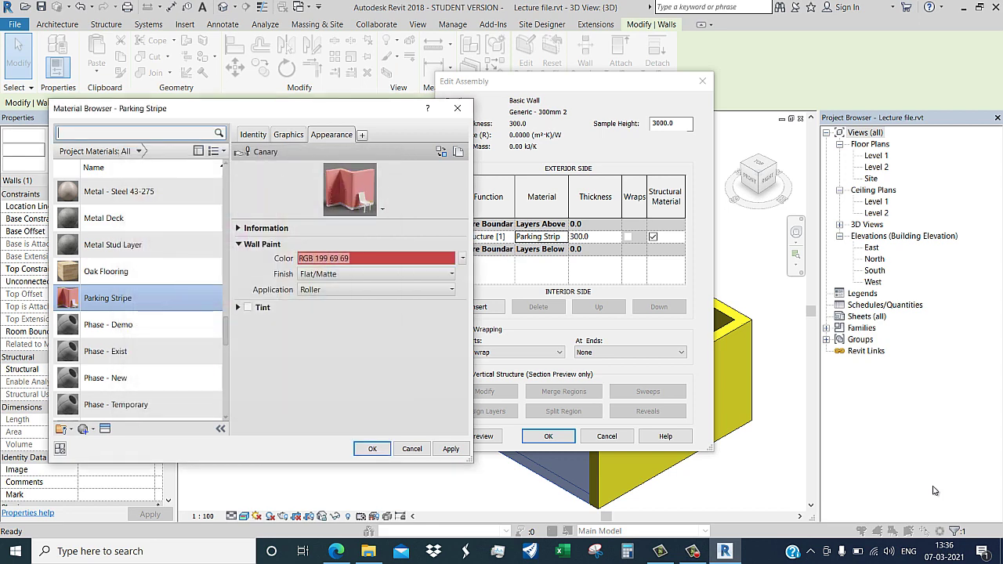
- Confirm the material, layer structure and type properties, then clear the wall selection
{"action": "key", "text": "Return"}
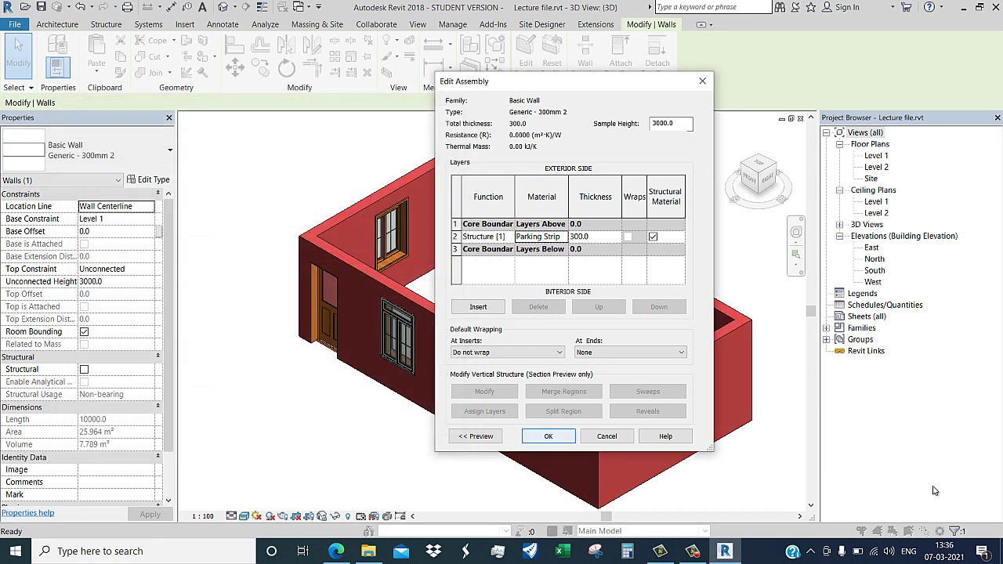
{"action": "key", "text": "Return"}
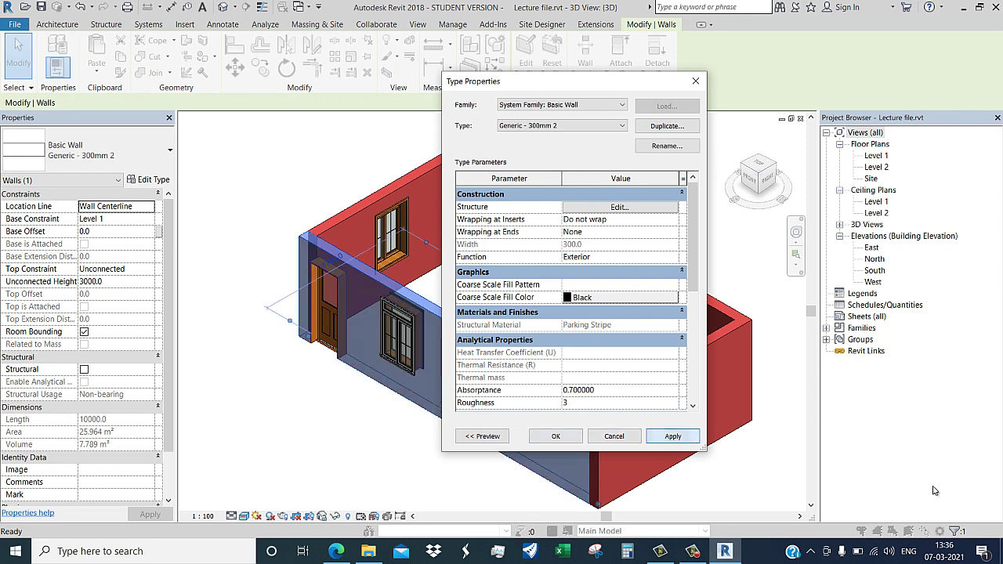
{"action": "key", "text": "Return"}
{"action": "key", "text": "Escape"}
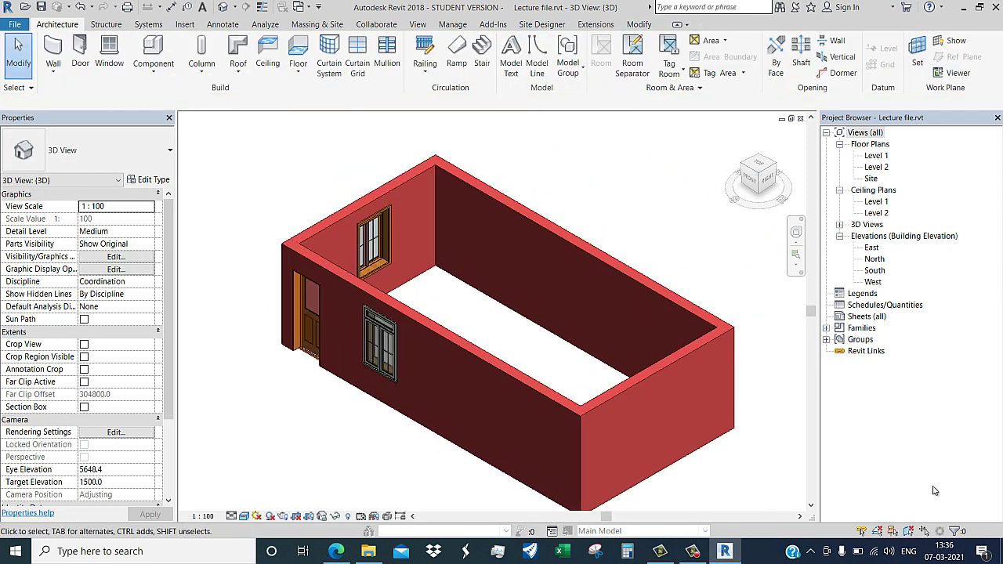
- Select the front-left wall and reopen Parking Stripe from its type's Structure layer
{"action": "scroll", "coordinate": [343, 351], "scroll_direction": "up", "scroll_amount": 1}
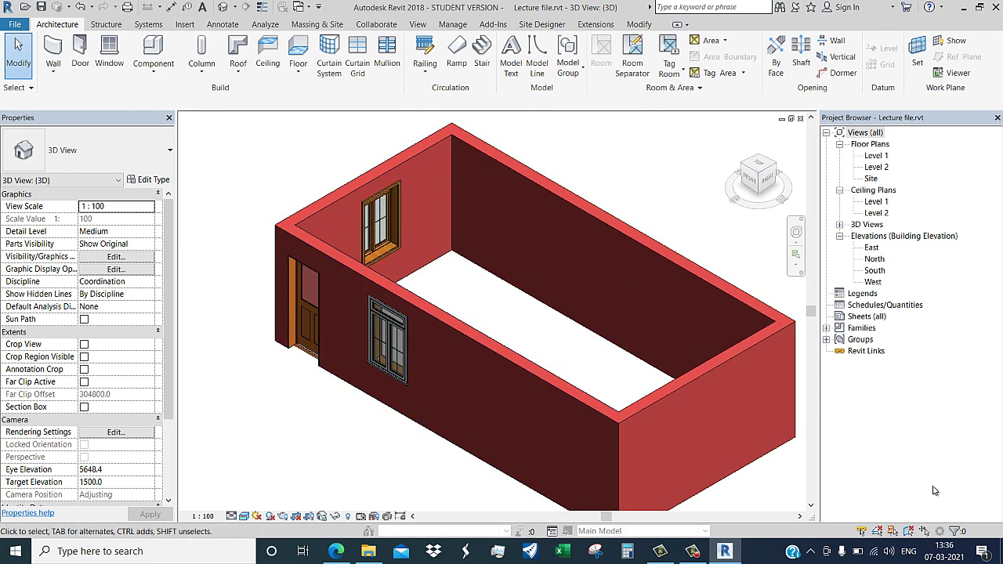
{"action": "left_click", "coordinate": [470, 368]}
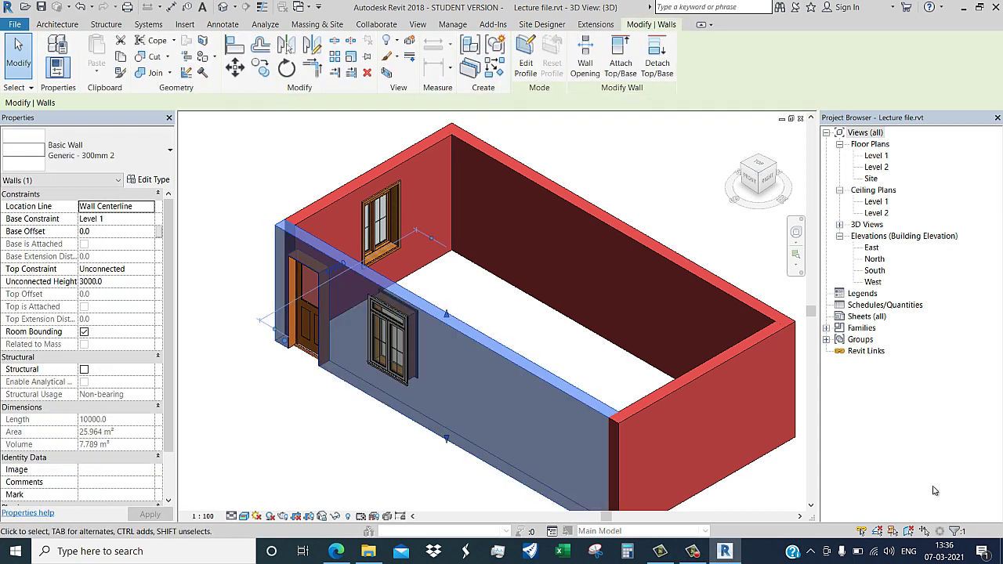
{"action": "left_click", "coordinate": [149, 180]}
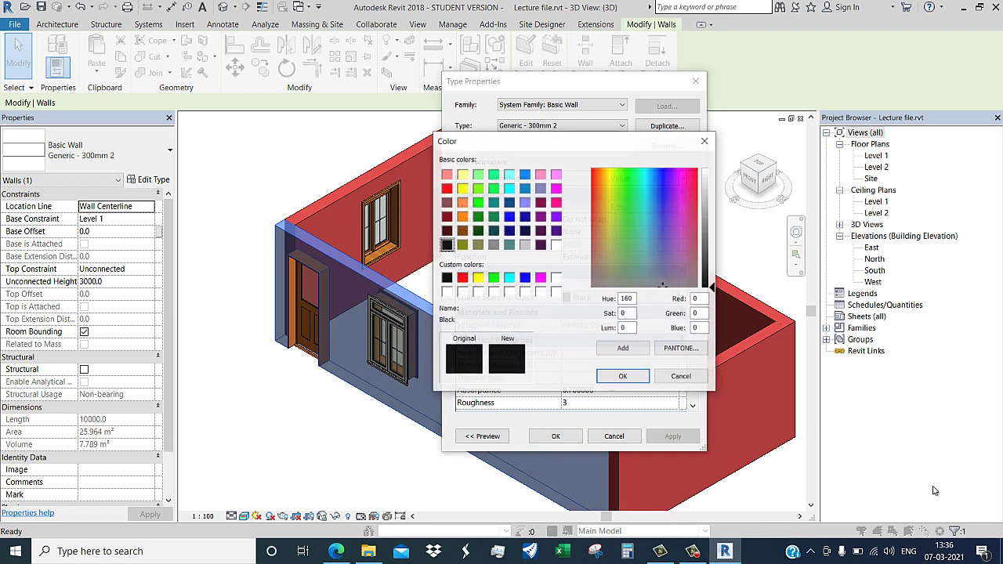
{"action": "key", "text": "Tab"}
{"action": "key", "text": "Return"}
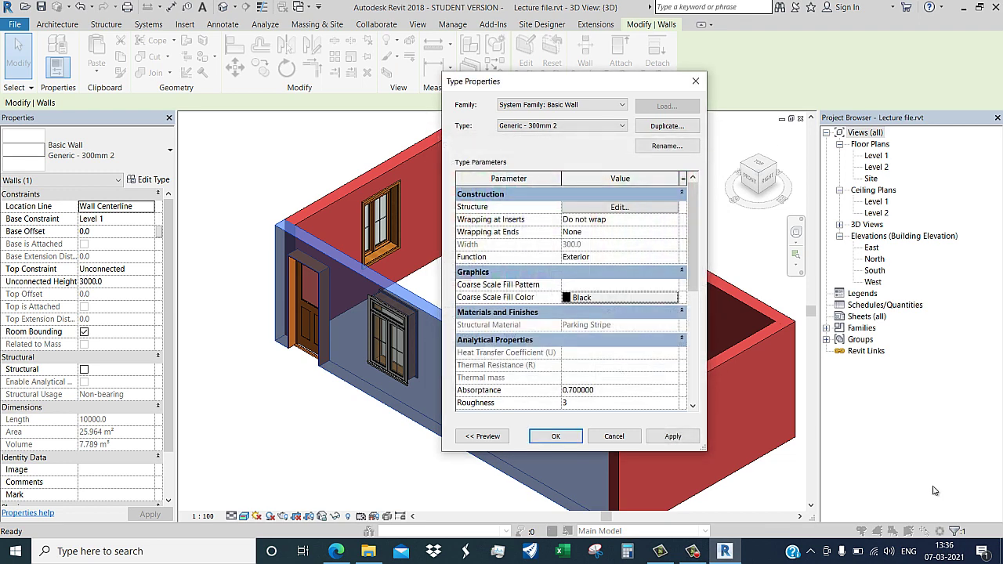
{"action": "key", "text": "Return"}
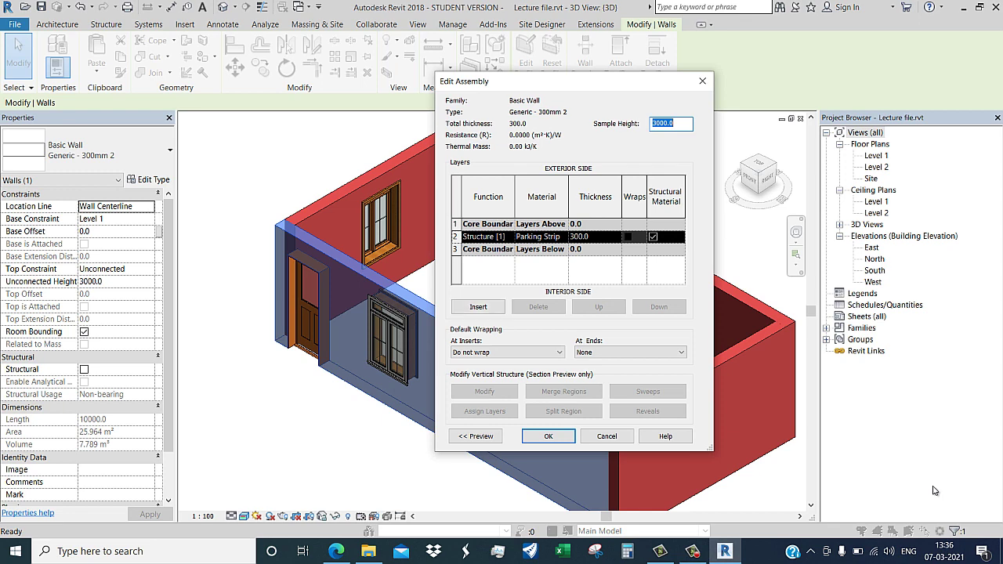
{"action": "key", "text": "Tab"}
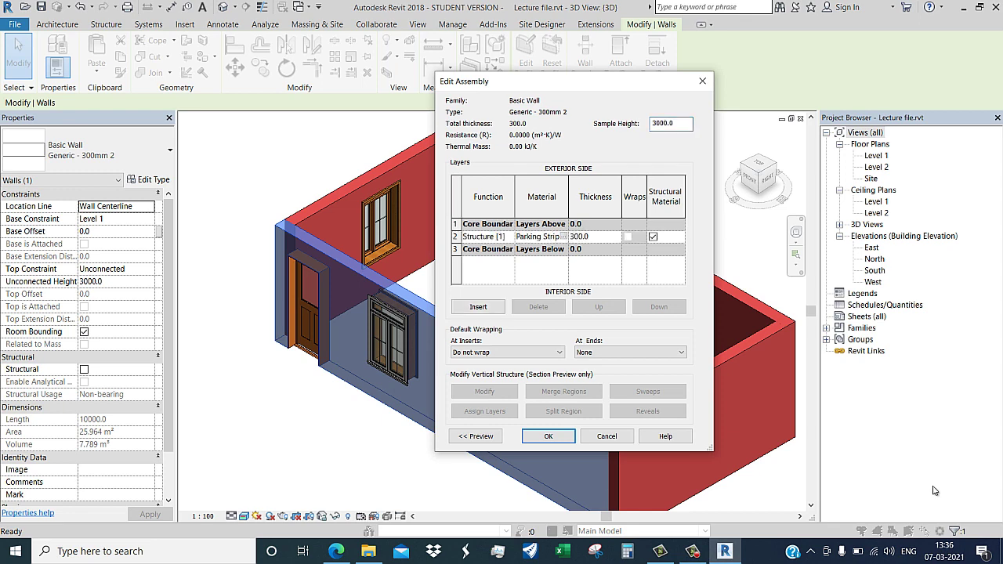
{"action": "key", "text": "Return"}
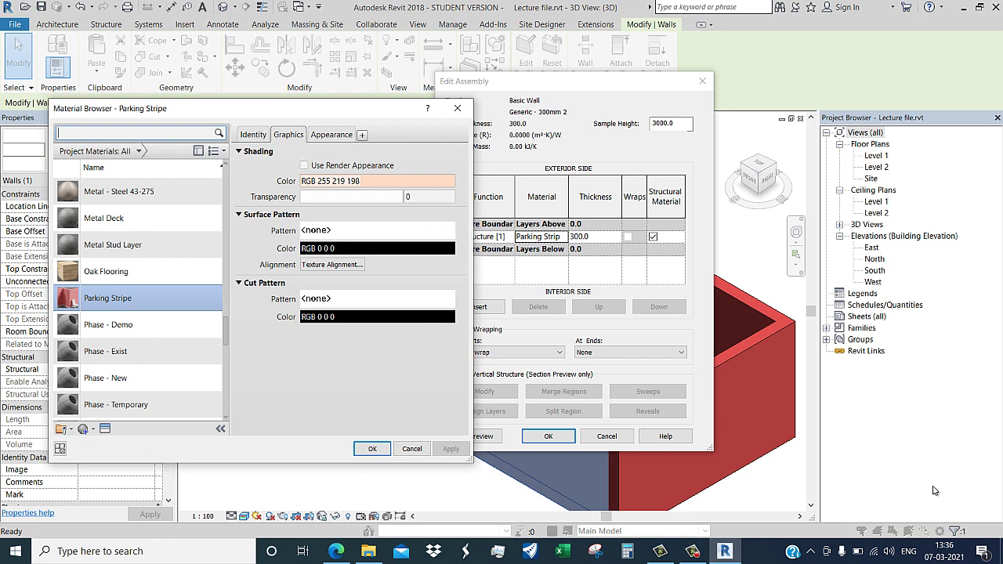
- Set the Parking Stripe surface pattern to Masonry - Brick
{"action": "key", "text": "ctrl+shift+Tab"}
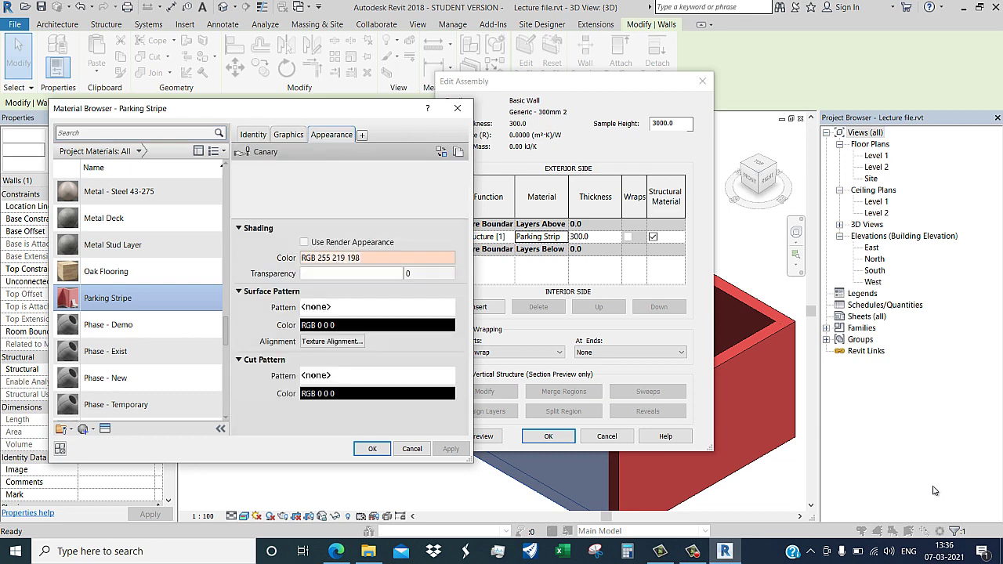
{"action": "key", "text": "ctrl+Tab"}
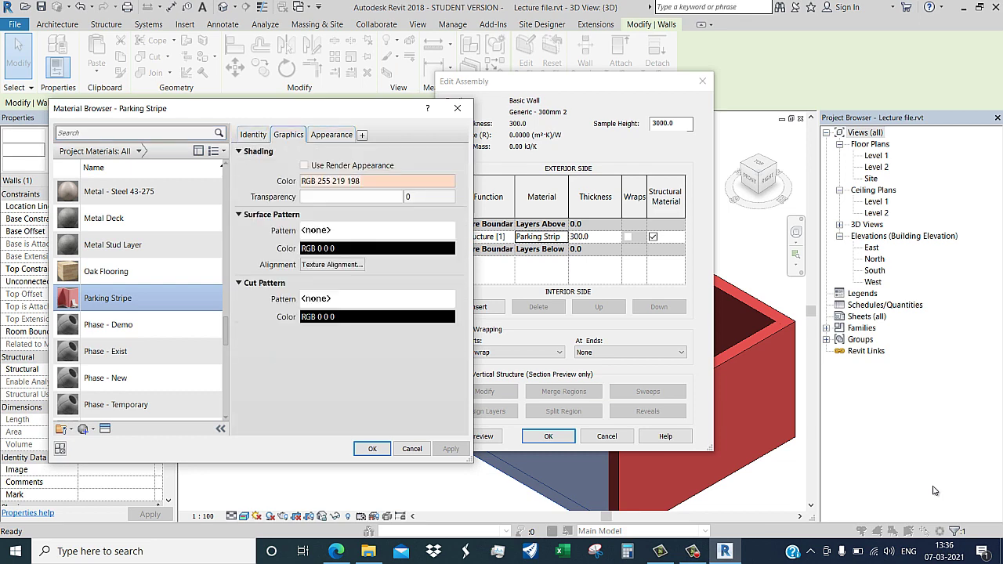
{"action": "key", "text": "Tab"}
{"action": "key", "text": "Return"}
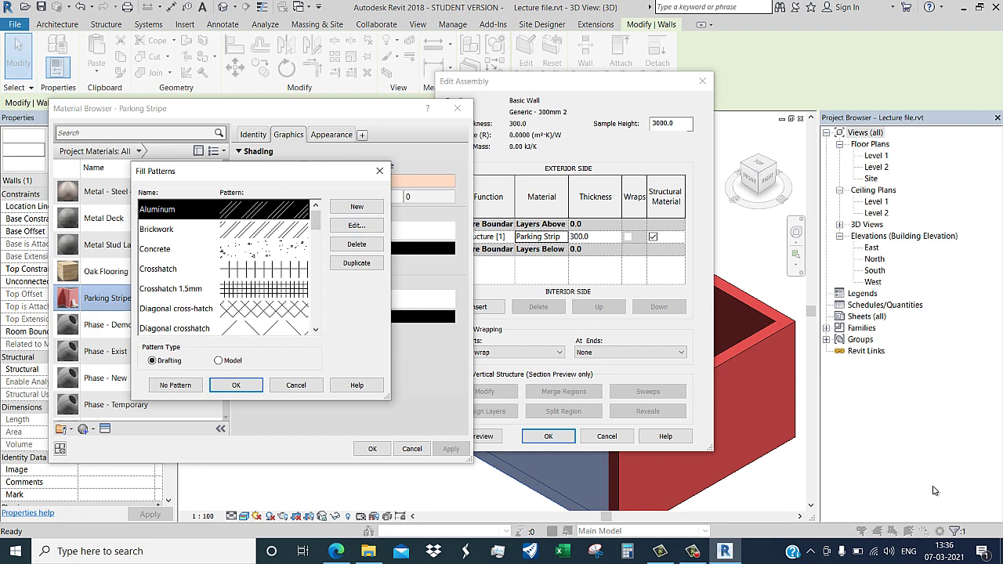
{"action": "mouse_move", "coordinate": [237, 176]}
{"action": "left_mouse_down"}
{"action": "mouse_move", "coordinate": [345, 341]}
{"action": "mouse_move", "coordinate": [367, 292]}
{"action": "mouse_move", "coordinate": [376, 229]}
{"action": "left_mouse_up"}
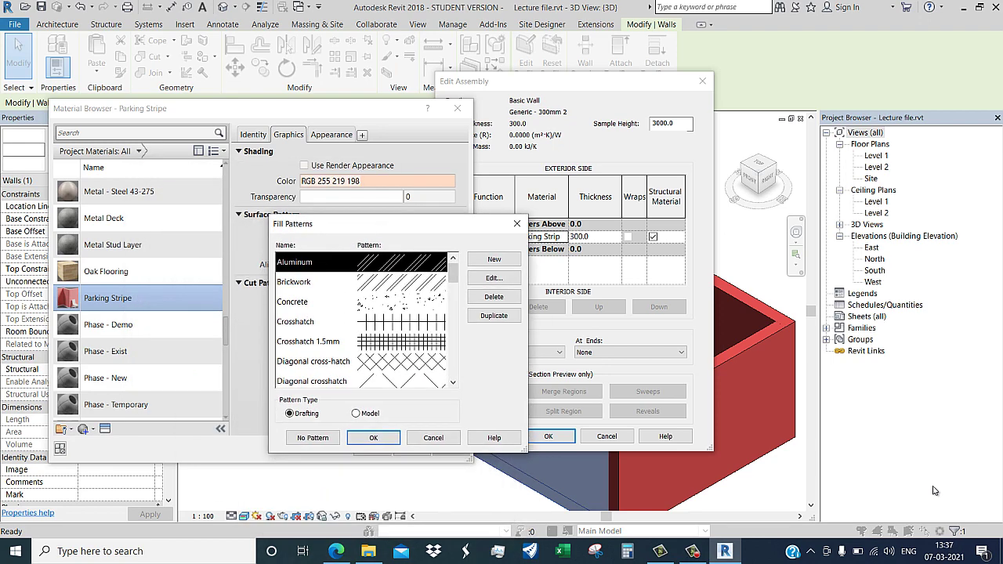
{"action": "scroll", "coordinate": [364, 321], "scroll_direction": "down", "scroll_amount": 2}
{"action": "scroll", "coordinate": [365, 321], "scroll_direction": "down", "scroll_amount": 2}
{"action": "scroll", "coordinate": [365, 322], "scroll_direction": "down", "scroll_amount": 4}
{"action": "scroll", "coordinate": [365, 321], "scroll_direction": "up", "scroll_amount": 4}
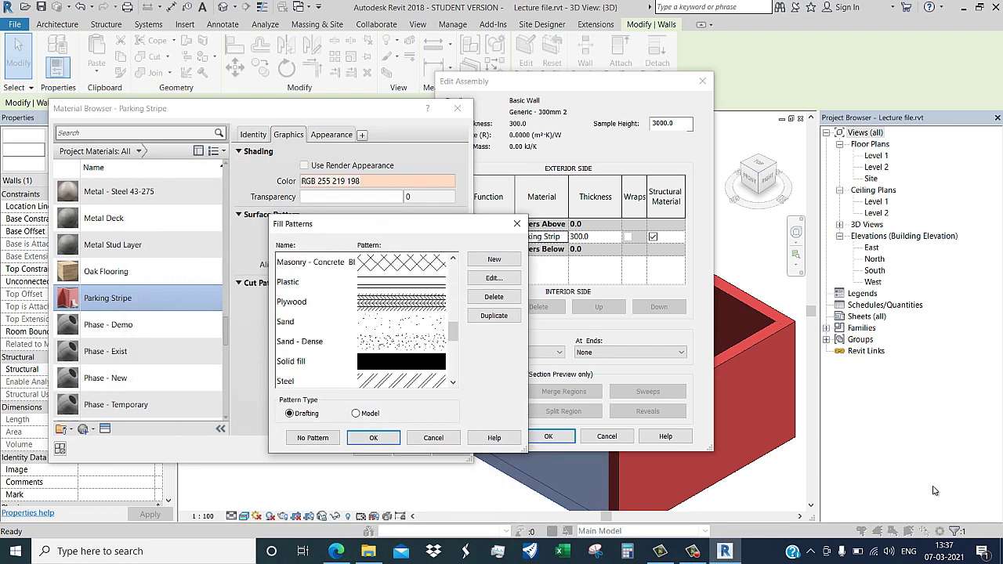
{"action": "scroll", "coordinate": [364, 322], "scroll_direction": "up", "scroll_amount": 1}
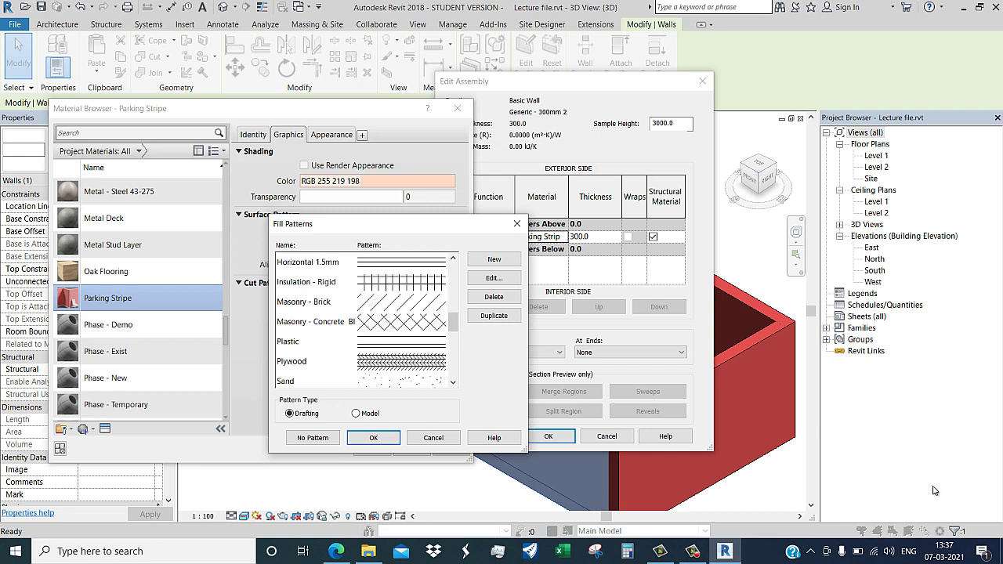
{"action": "left_click", "coordinate": [314, 302]}
{"action": "key", "text": "Return"}
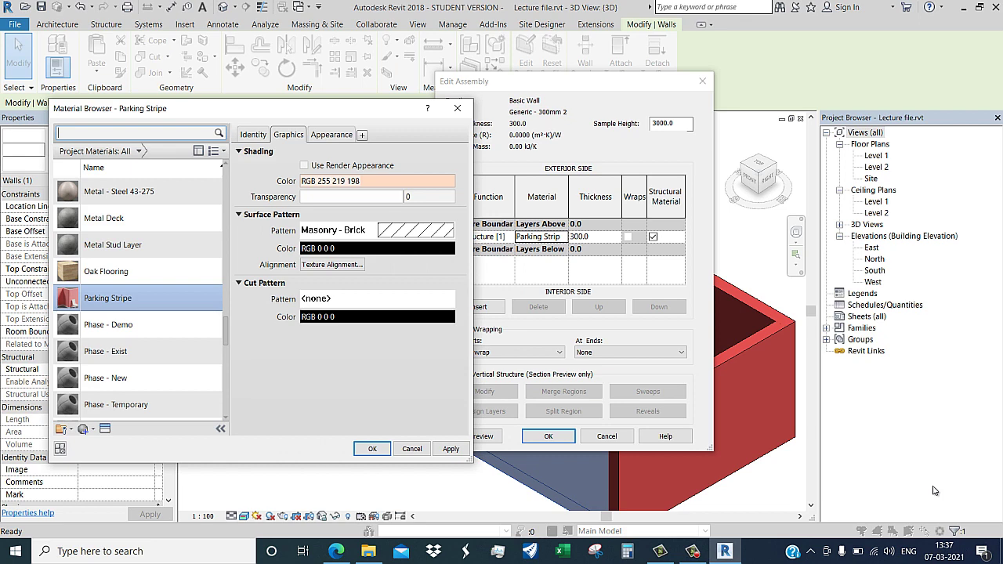
- Set the cut pattern to Brickwork and use the render appearance for shading
{"action": "left_click", "coordinate": [377, 299]}
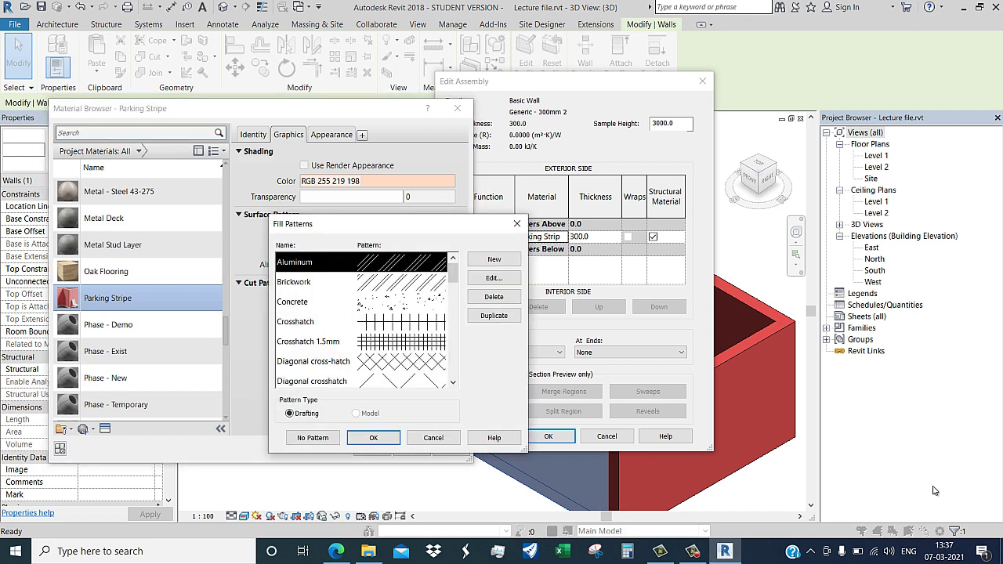
{"action": "key", "text": "Page_Down"}
{"action": "key", "text": "Page_Up"}
{"action": "key", "text": "Down"}
{"action": "key", "text": "Return"}
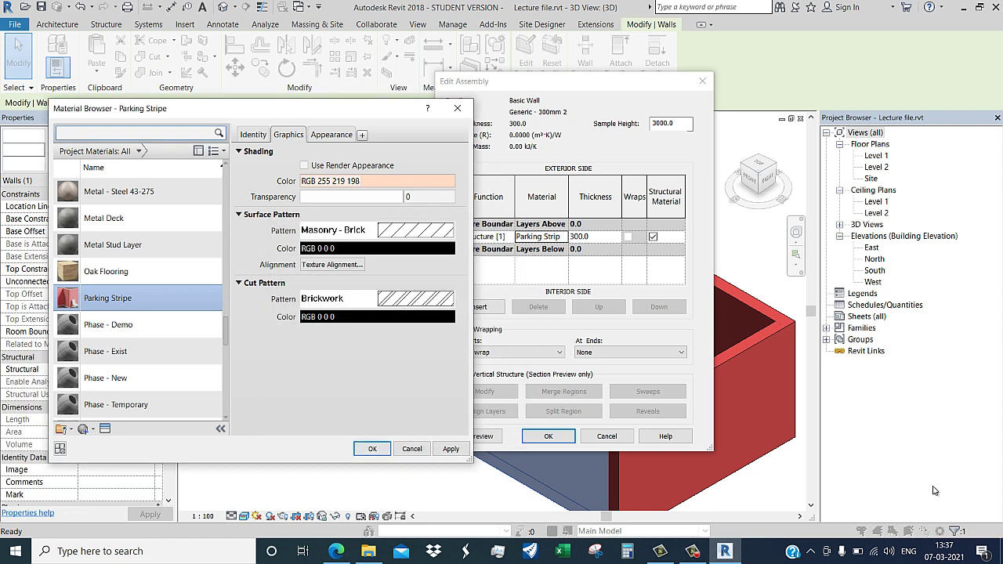
{"action": "key", "text": "Tab"}
{"action": "key", "text": "space"}
{"action": "key", "text": "Tab"}
- Keep the red shading, set transparency to 78, and close the material and wall dialogs
{"action": "key", "text": "space"}
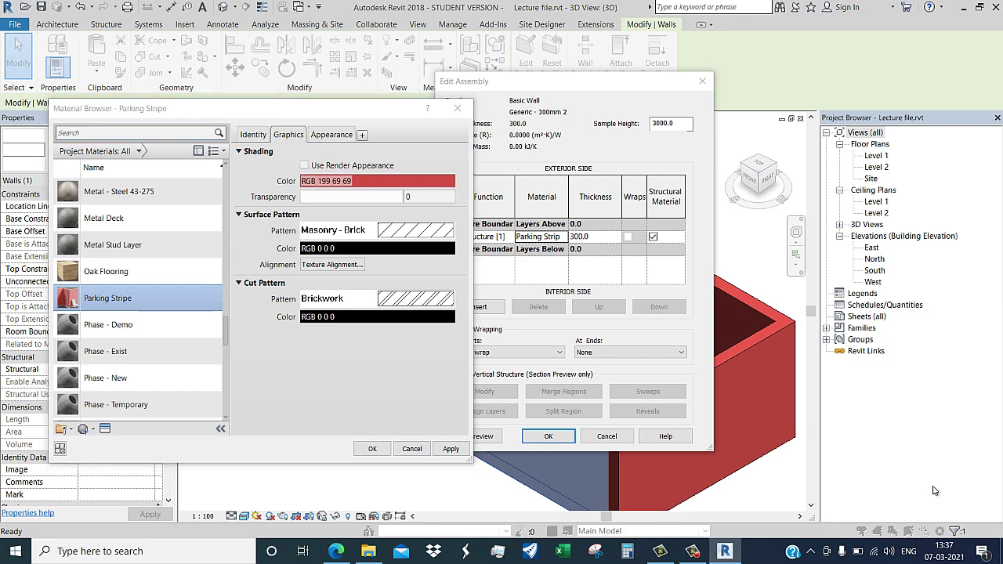
{"action": "key", "text": "Return"}
{"action": "key", "text": "Tab"}
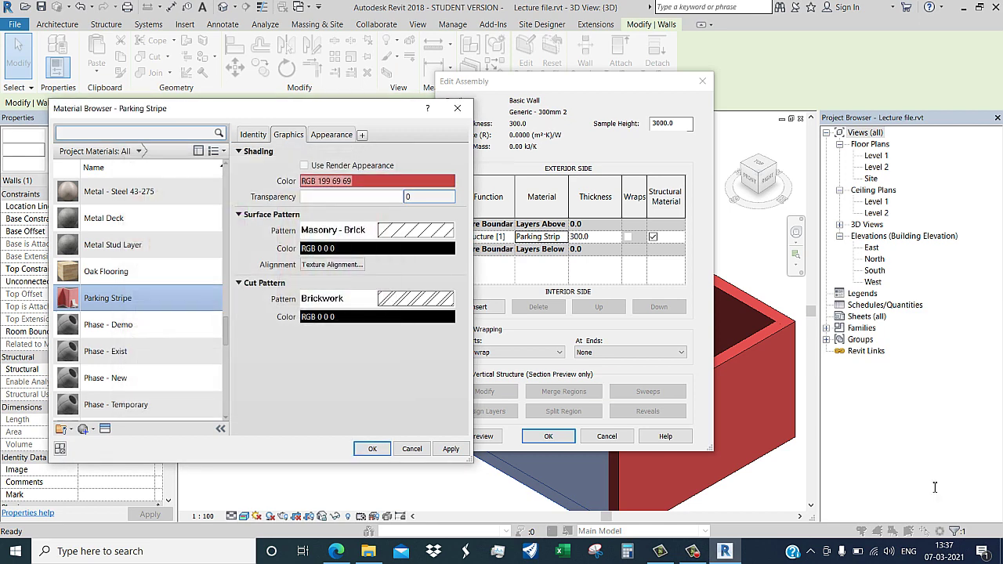
{"action": "type", "text": "72"}
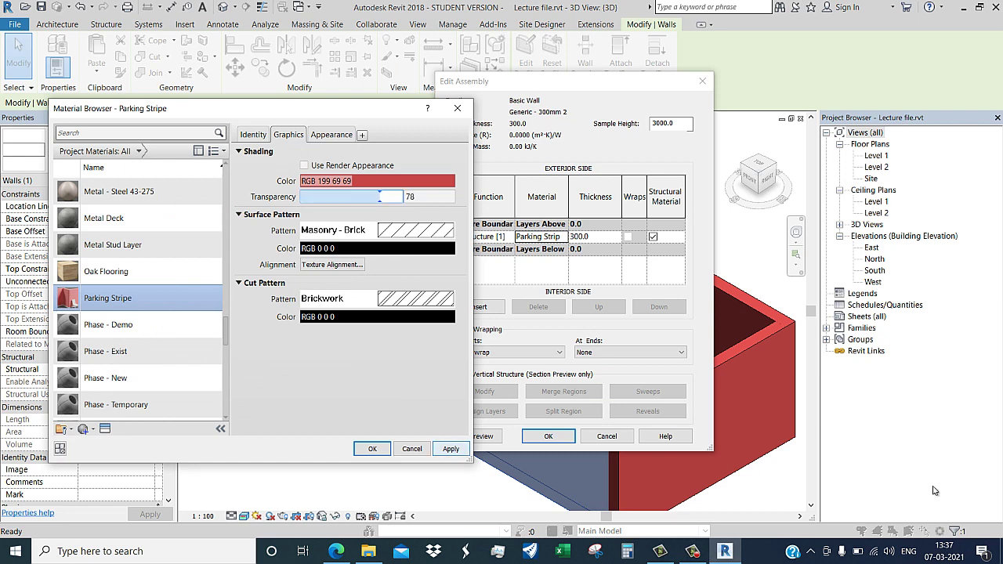
{"action": "key", "text": "Return"}
{"action": "key", "text": "Return"}
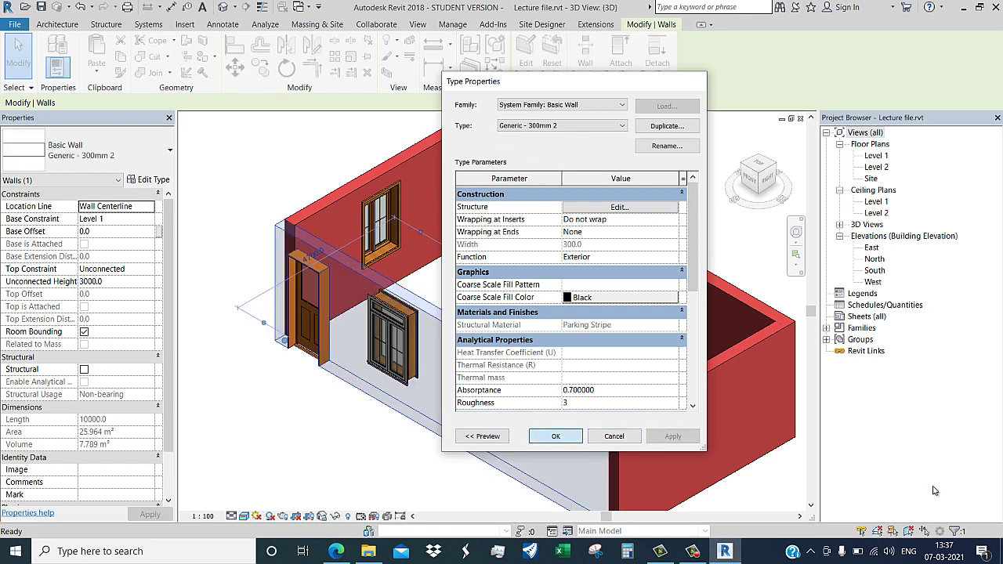
{"action": "key", "text": "Return"}
{"action": "key", "text": "Escape"}
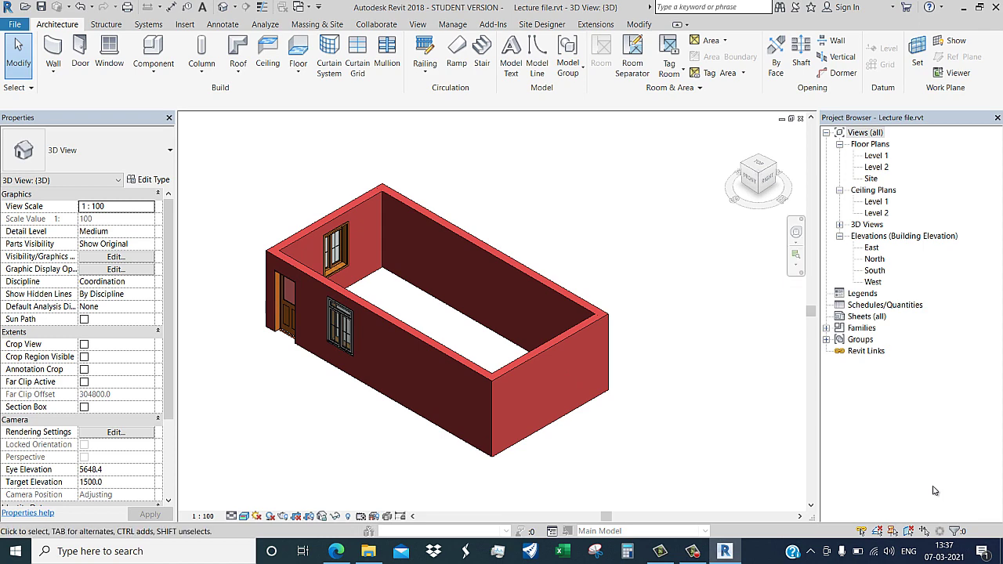
- On the Level 1 plan, cut Section 1 vertically across the room from above to below, then open it
{"action": "key", "text": "Down"}
{"action": "key", "text": "Down"}
{"action": "key", "text": "Return"}
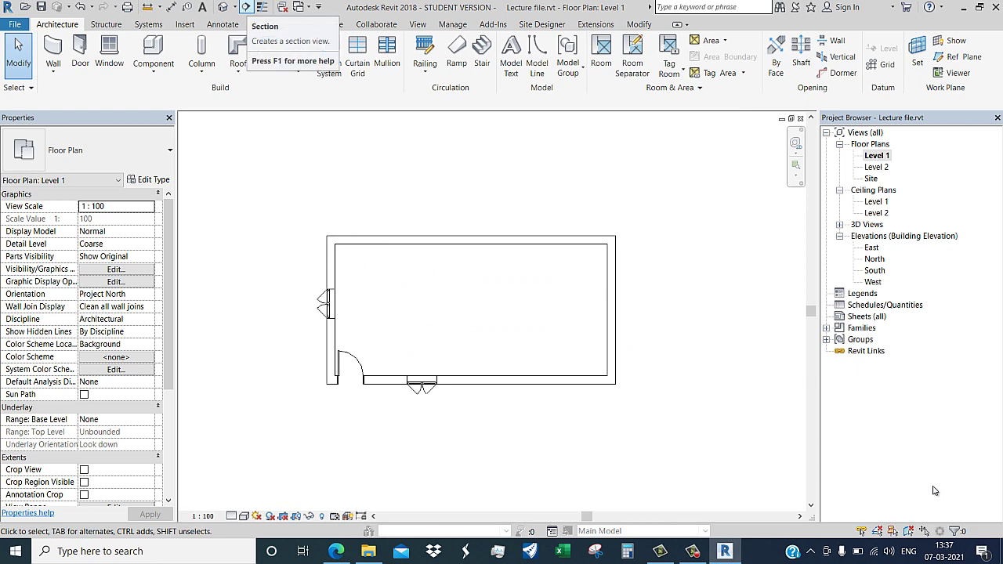
{"action": "key", "text": "s"}
{"action": "key", "text": "e"}
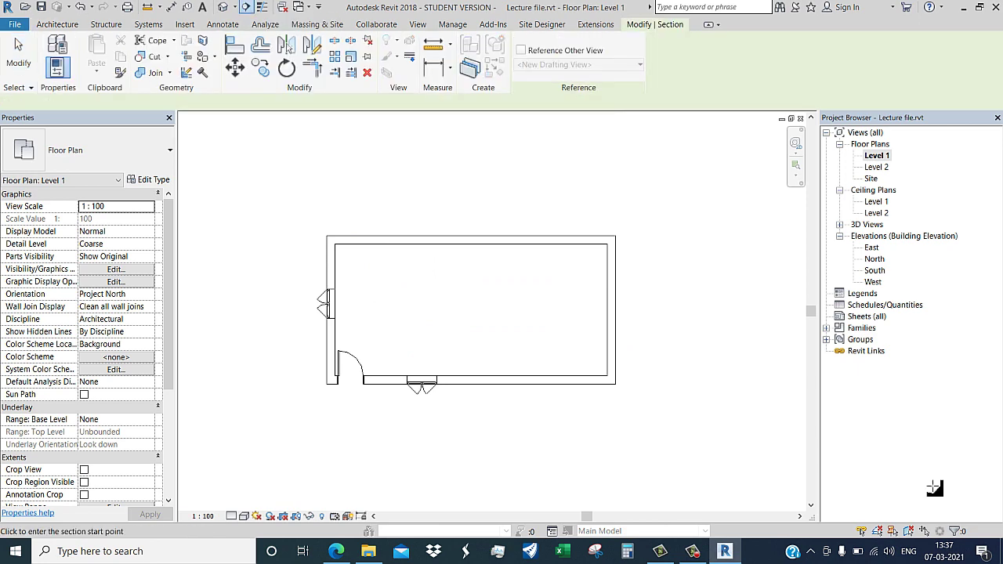
{"action": "left_click", "coordinate": [473, 174]}
{"action": "left_click", "coordinate": [473, 439]}
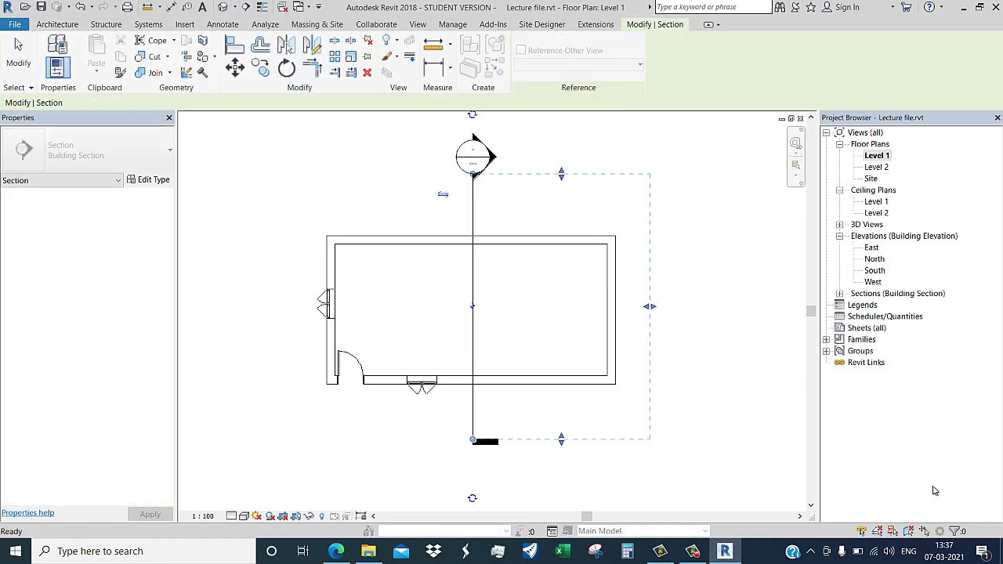
{"action": "key", "text": "Escape"}
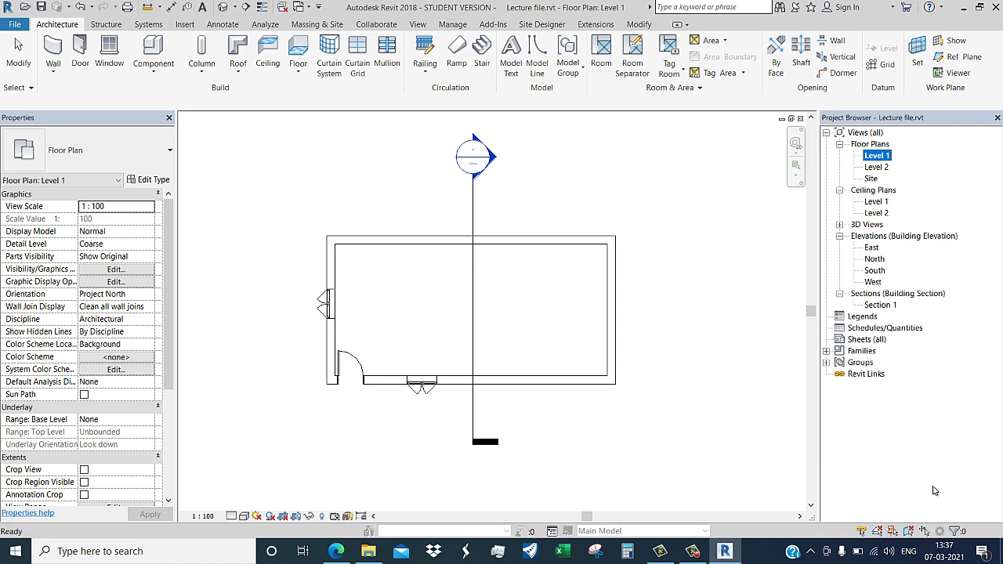
{"action": "double_click", "coordinate": [880, 305]}
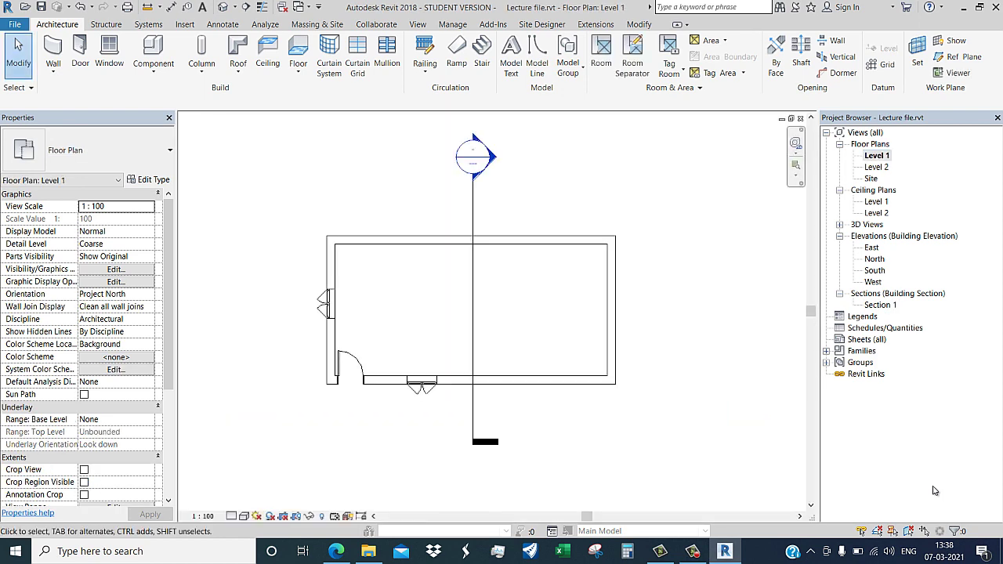
- Delete the Section 1 section line
{"action": "left_click", "coordinate": [472, 318]}
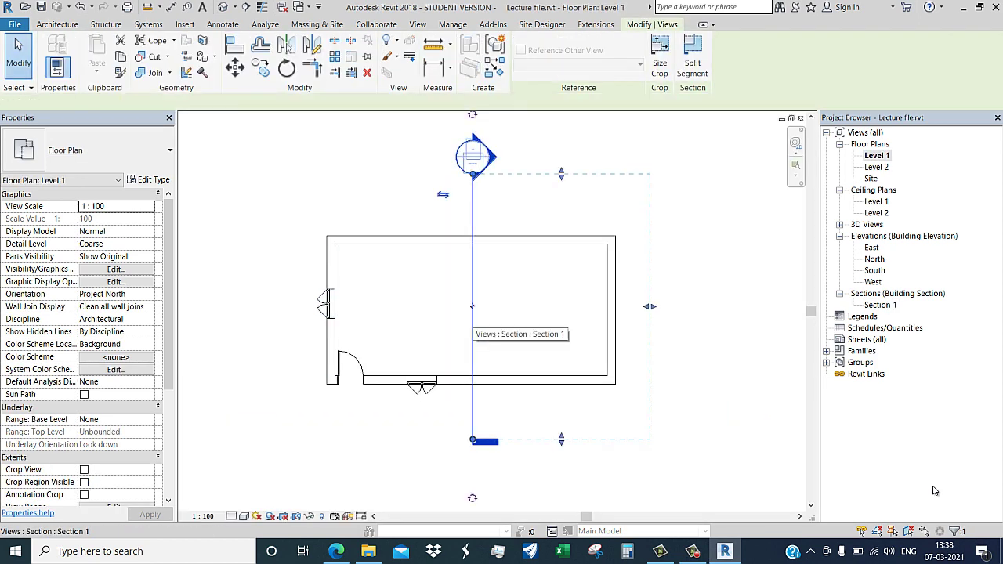
{"action": "key", "text": "Delete"}
{"action": "key", "text": "Return"}
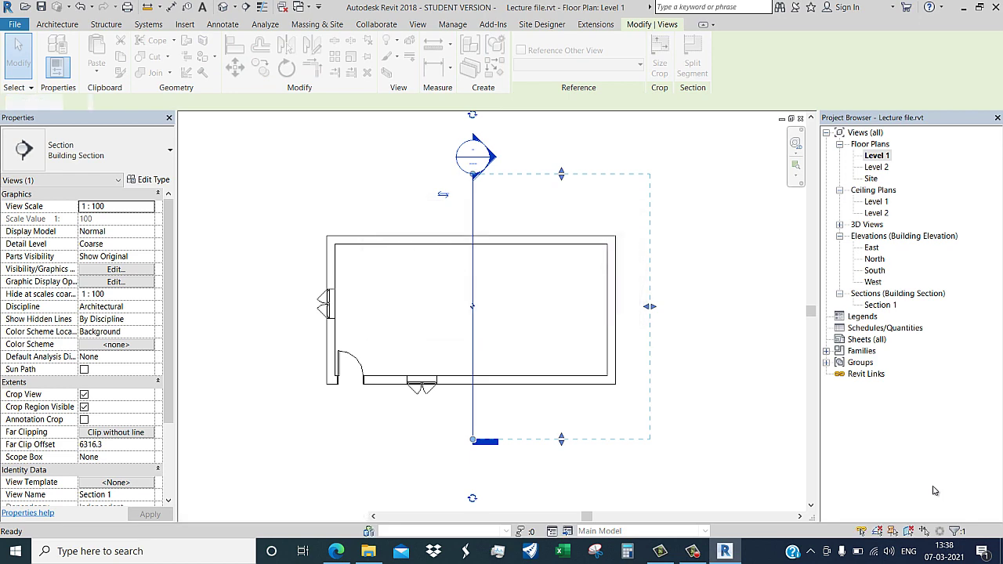
- In the 3D view, open the Parking Stripe wall material's shading colour picker
{"action": "key", "text": "3"}
{"action": "key", "text": "d"}
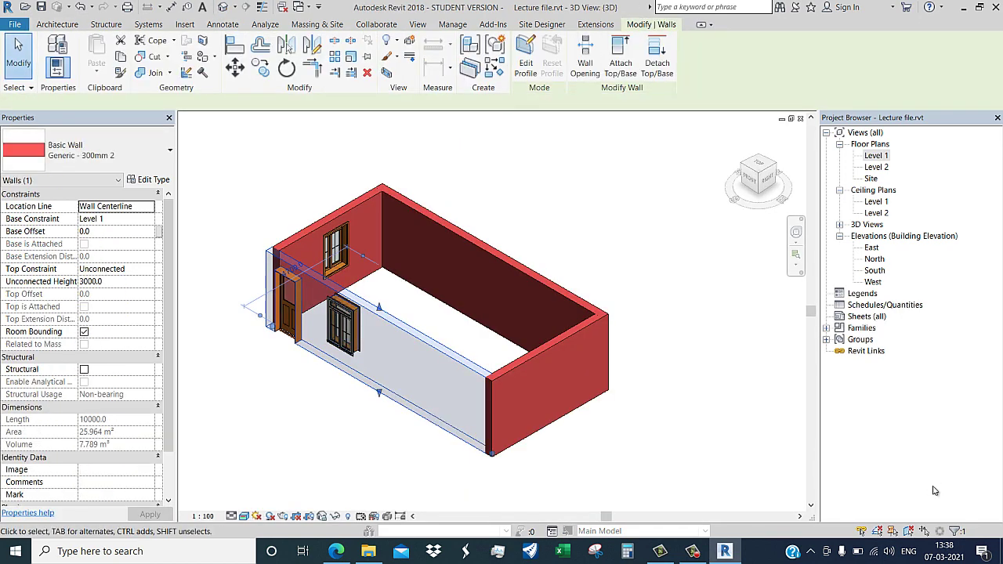
{"action": "key", "text": "t"}
{"action": "key", "text": "p"}
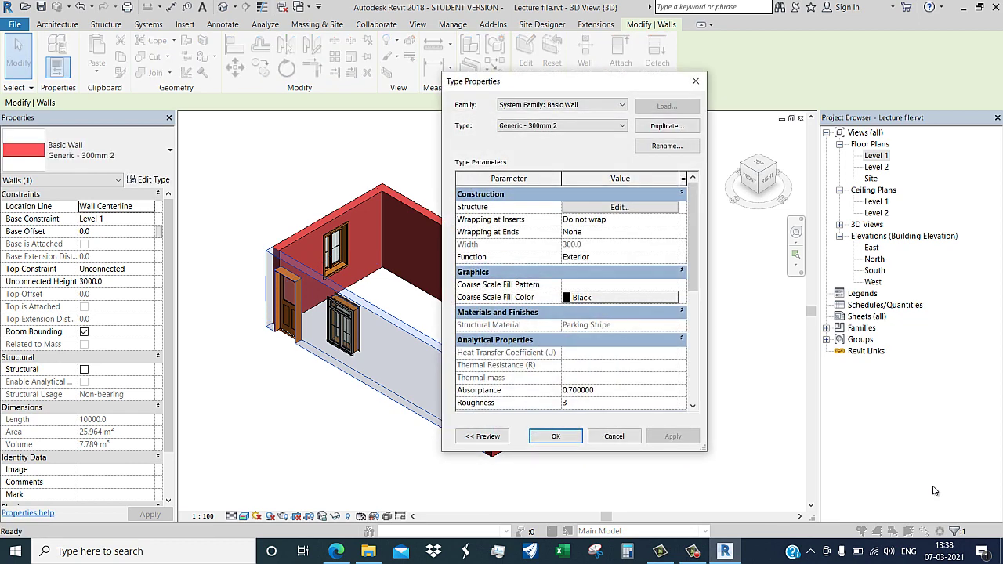
{"action": "key", "text": "Return"}
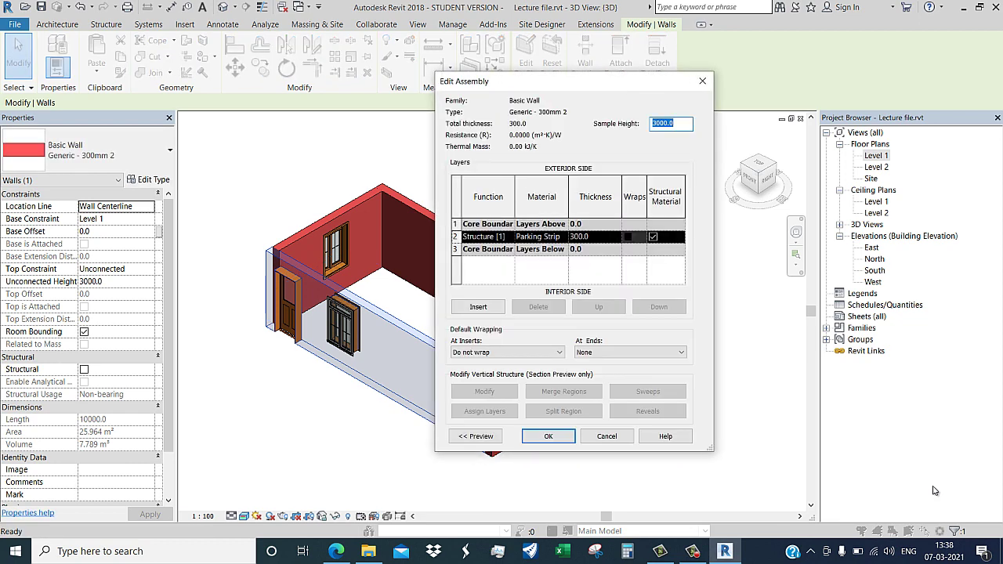
{"action": "key", "text": "Tab"}
{"action": "key", "text": "Return"}
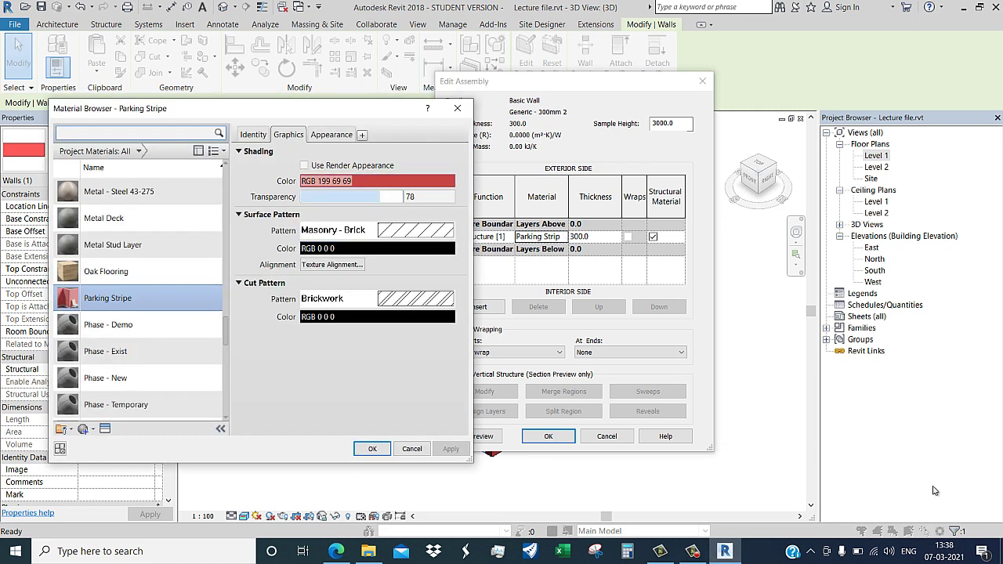
{"action": "key", "text": "Return"}
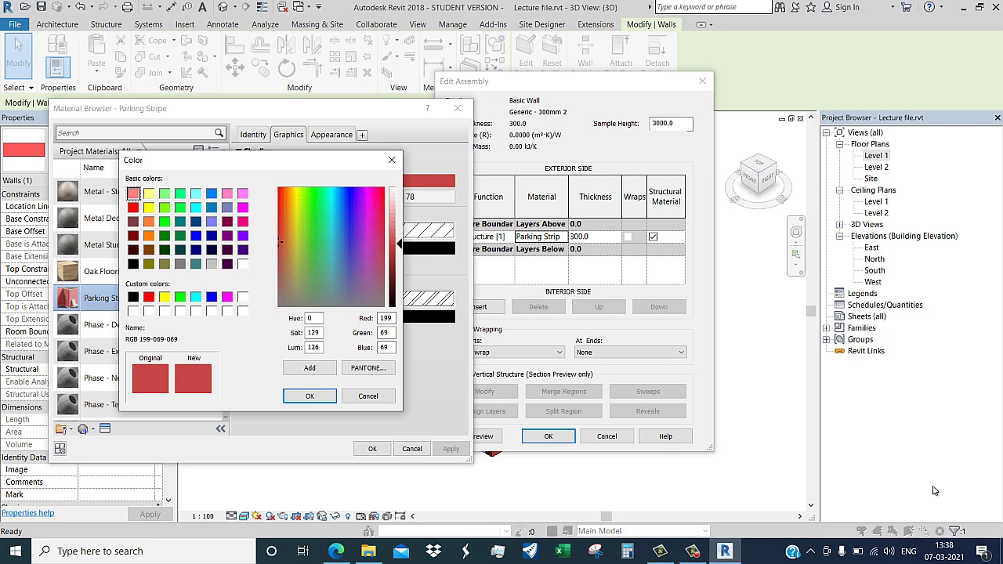
- Set the Parking Stripe shading colour to grey RGB 192 192 192
{"action": "key", "text": "Down"}
{"action": "key", "text": "Down"}
{"action": "key", "text": "Down"}
{"action": "key", "text": "Right"}
{"action": "key", "text": "Right"}
{"action": "key", "text": "Right"}
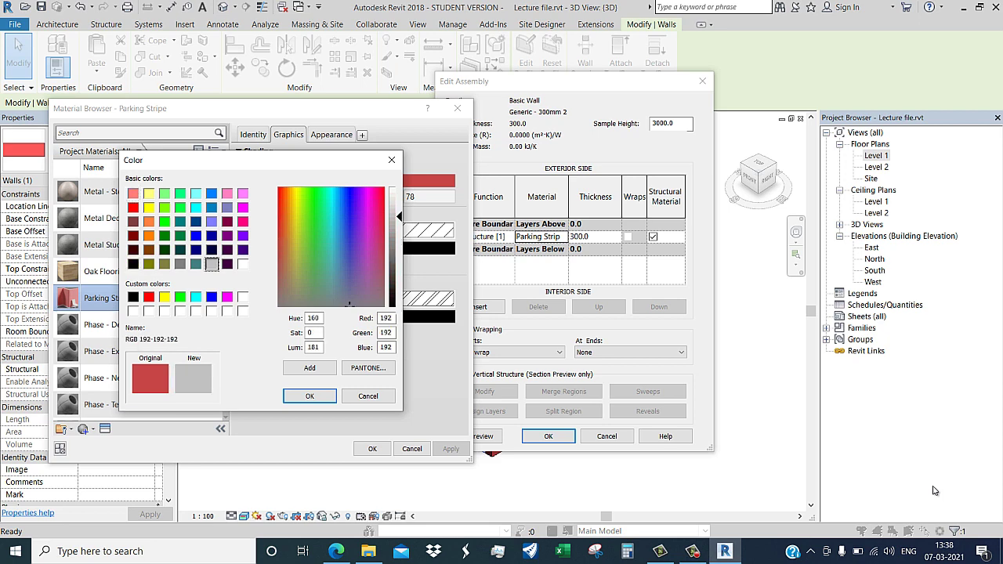
{"action": "key", "text": "Return"}
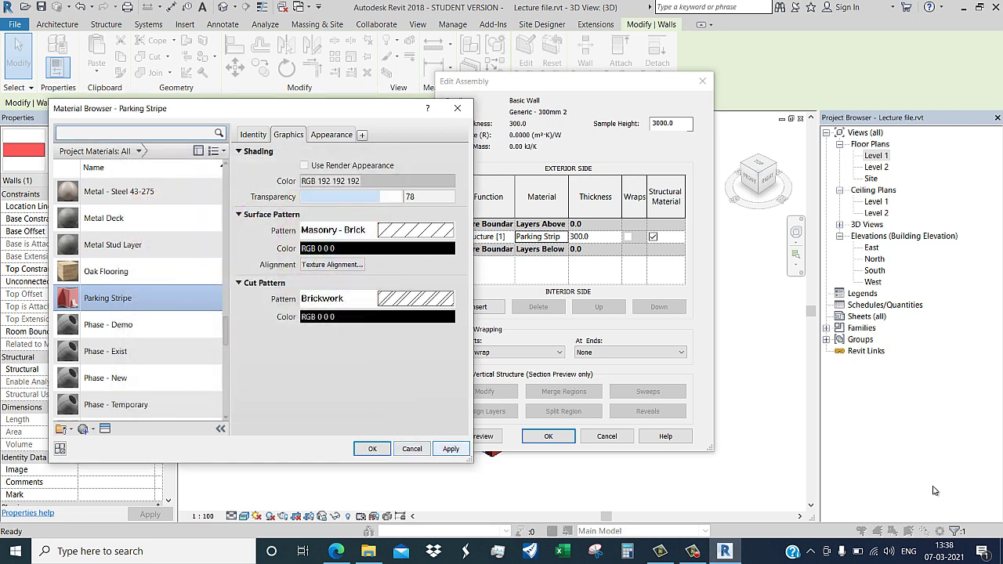
{"action": "key", "text": "Return"}
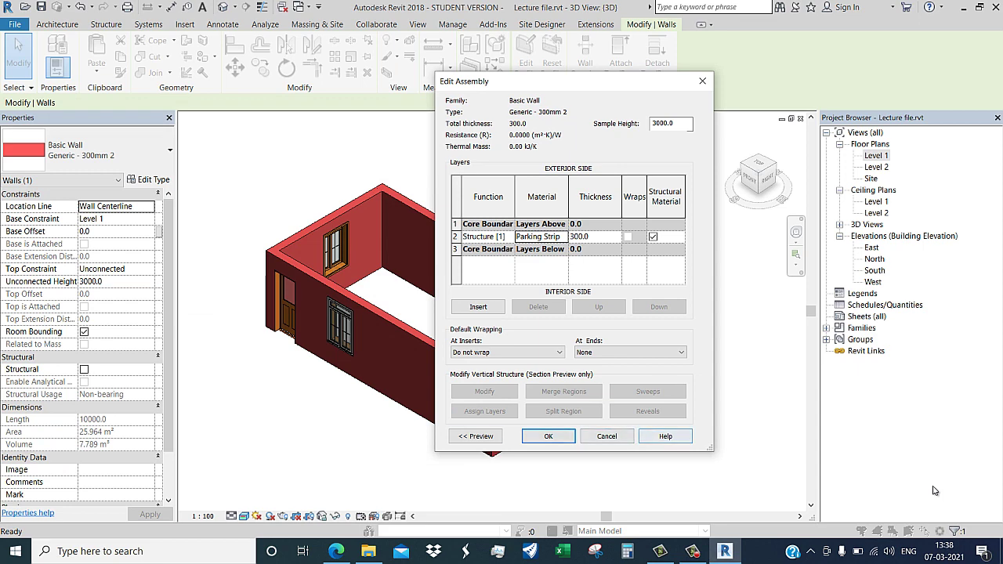
{"action": "key", "text": "Return"}
{"action": "key", "text": "Return"}
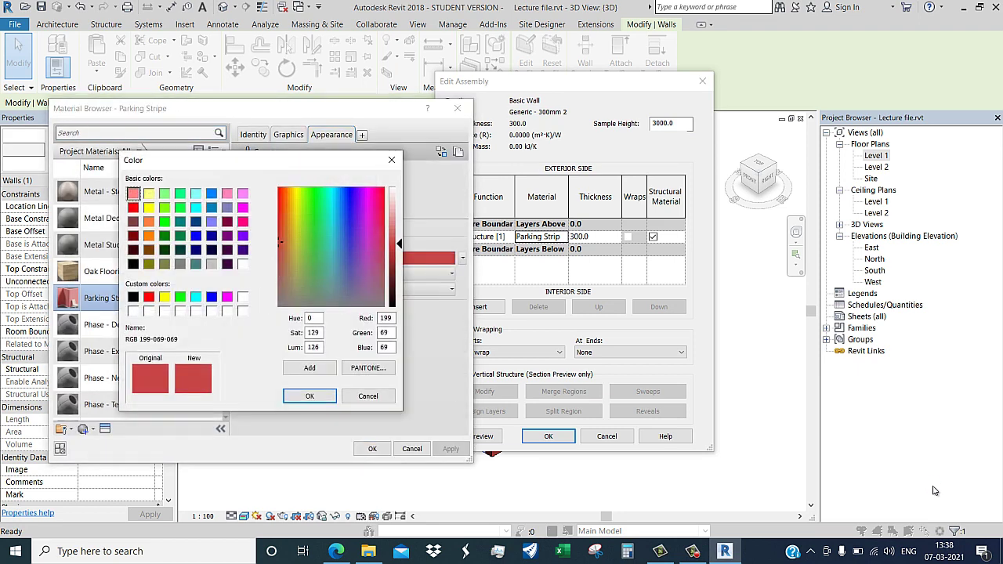
- Set the wall appearance colour to grey 192 192 192, apply the wall type, and fit the room in view
{"action": "left_click", "coordinate": [211, 263]}
{"action": "key", "text": "Return"}
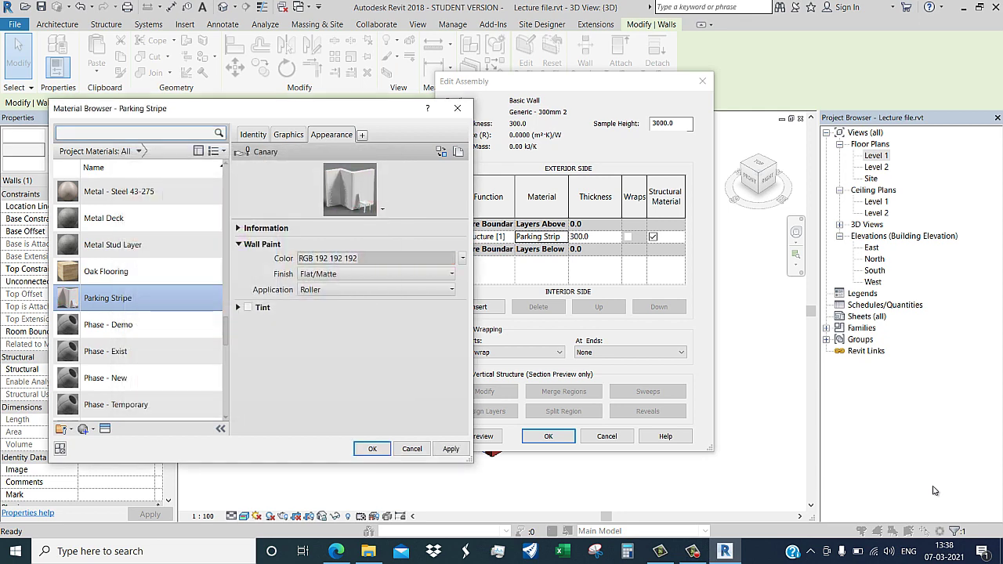
{"action": "key", "text": "Return"}
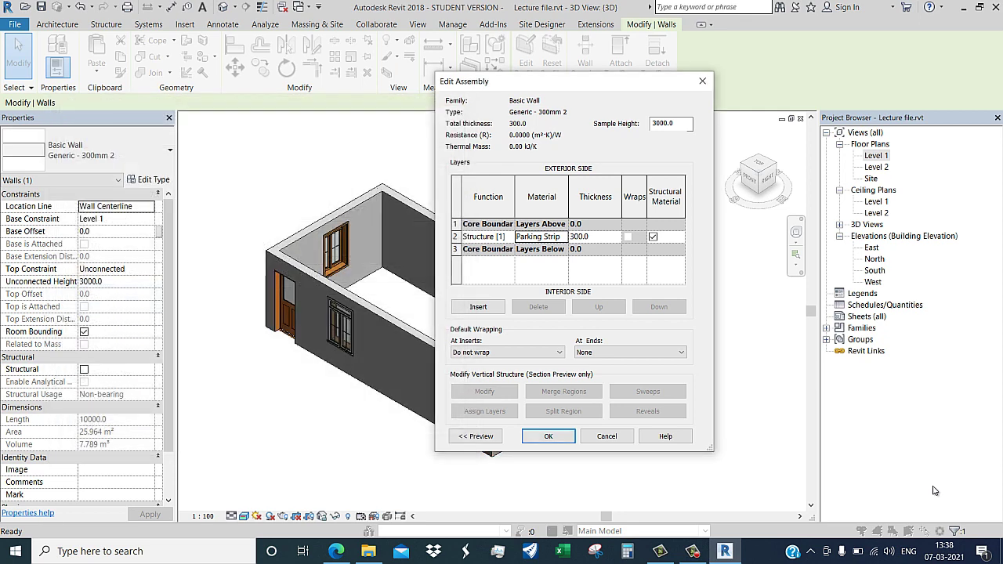
{"action": "key", "text": "Return"}
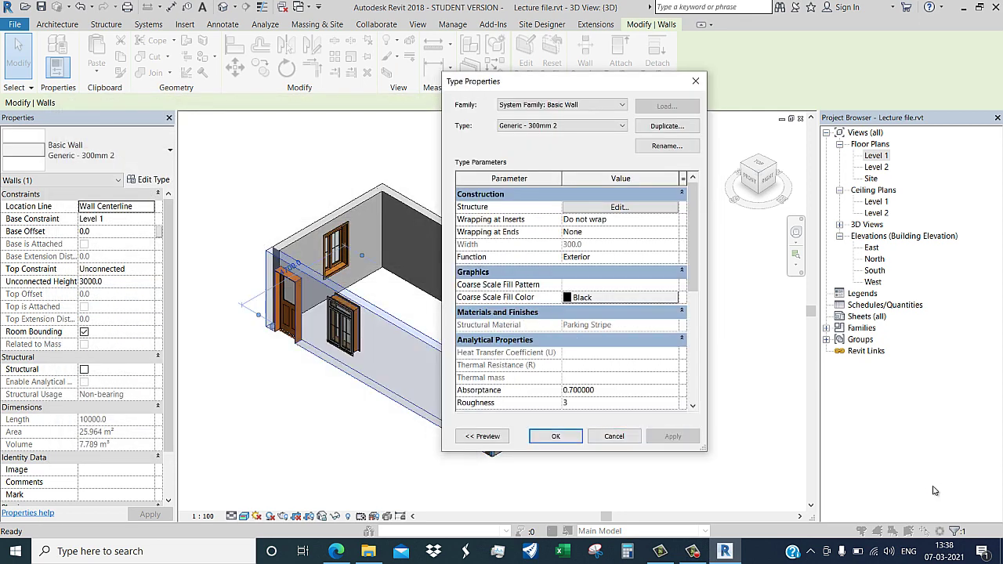
{"action": "key", "text": "Return"}
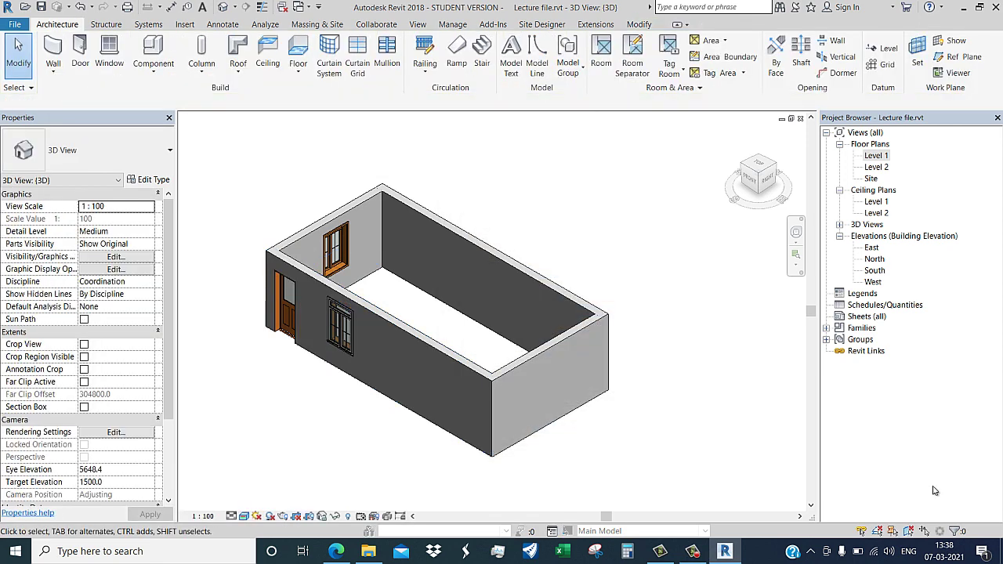
{"action": "scroll", "coordinate": [301, 323], "scroll_direction": "up", "scroll_amount": 2}
{"action": "scroll", "coordinate": [301, 324], "scroll_direction": "up", "scroll_amount": 2}
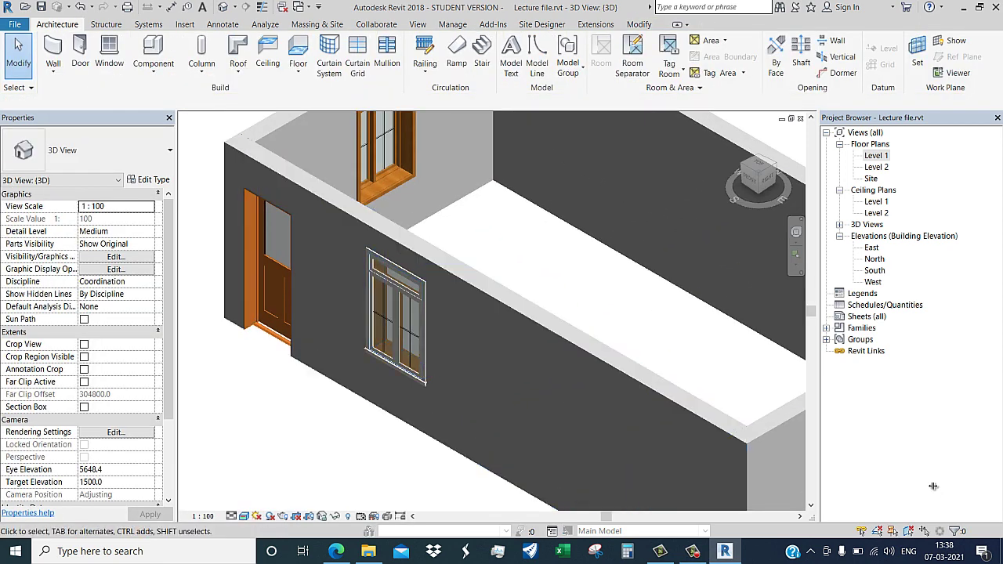
{"action": "key", "text": "z"}
{"action": "key", "text": "f"}
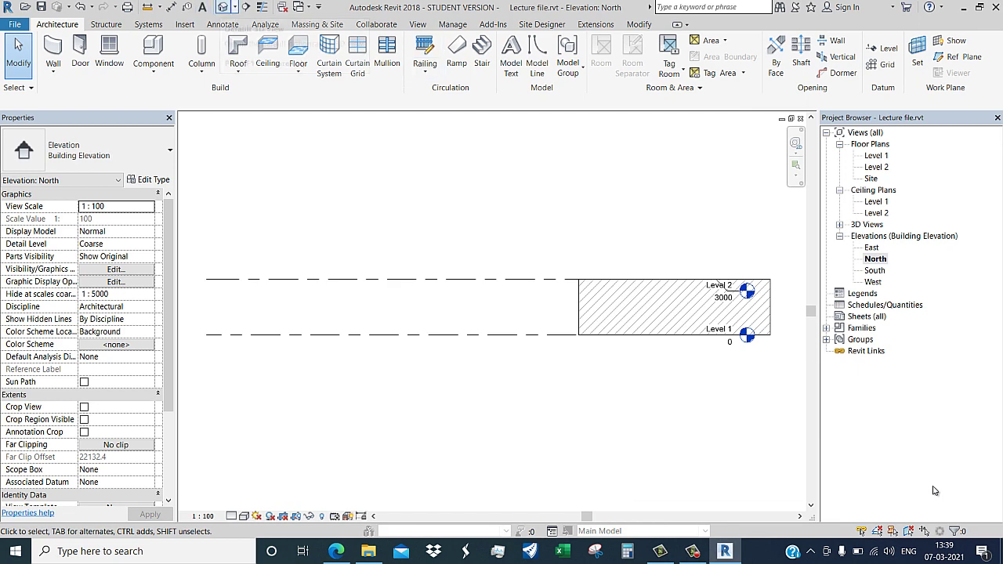
- Set the wall material's surface and cut patterns to No Pattern and apply the wall type
{"action": "key", "text": "ctrl+Tab"}
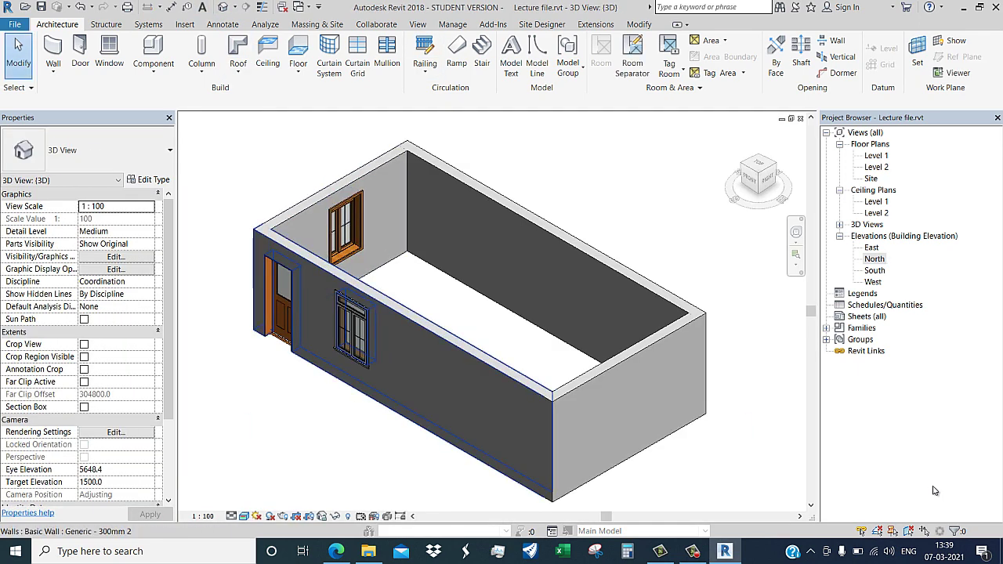
{"action": "key", "text": "ctrl+Left"}
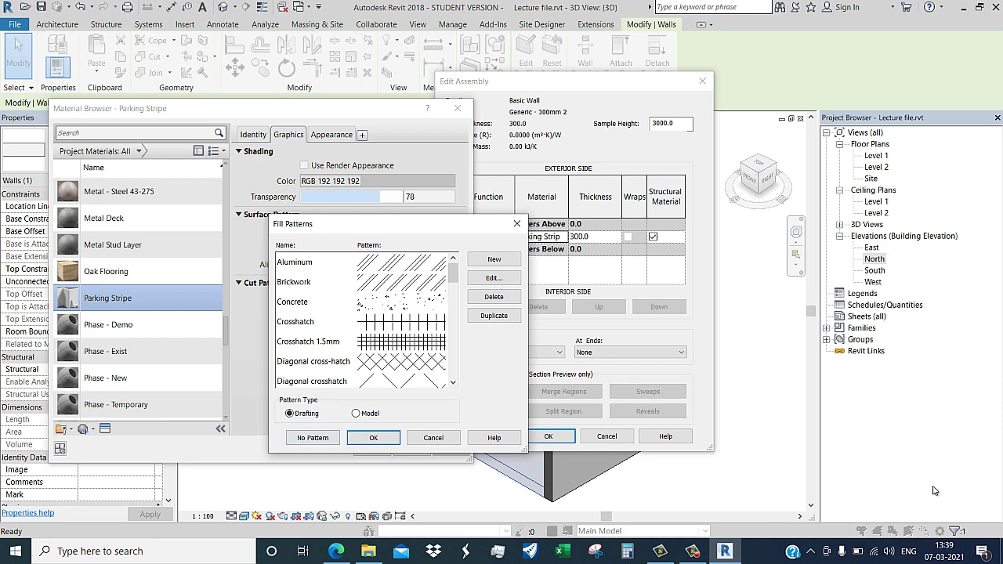
{"action": "key", "text": "shift+Tab"}
{"action": "key", "text": "space"}
{"action": "key", "text": "space"}
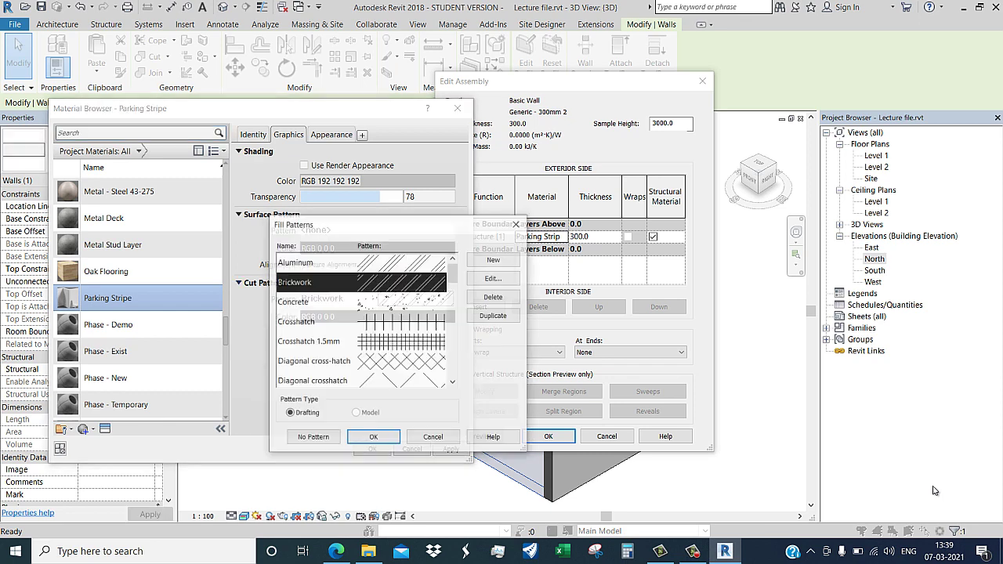
{"action": "key", "text": "shift+Tab"}
{"action": "key", "text": "space"}
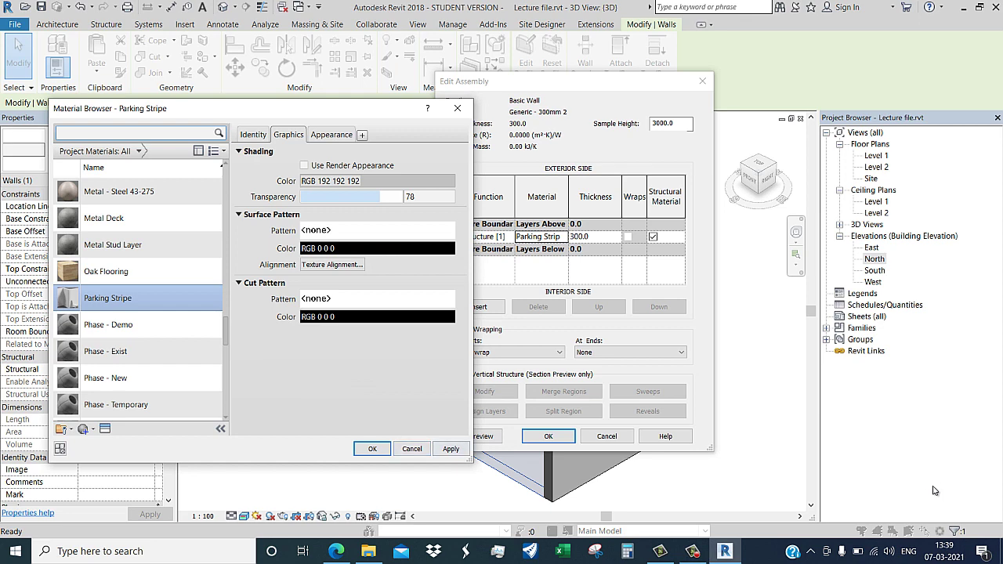
{"action": "key", "text": "Return"}
{"action": "key", "text": "Return"}
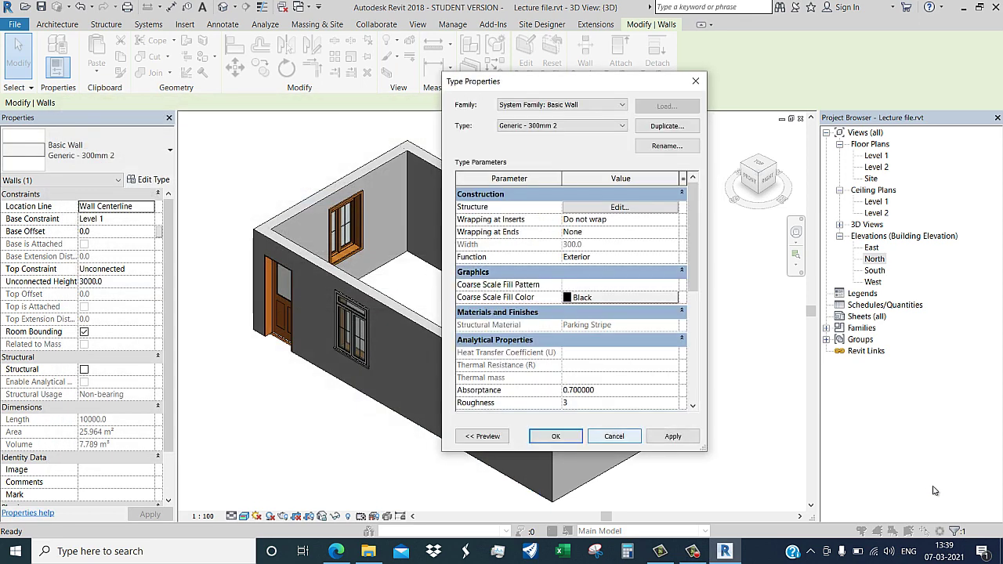
{"action": "key", "text": "Return"}
{"action": "key", "text": "Escape"}
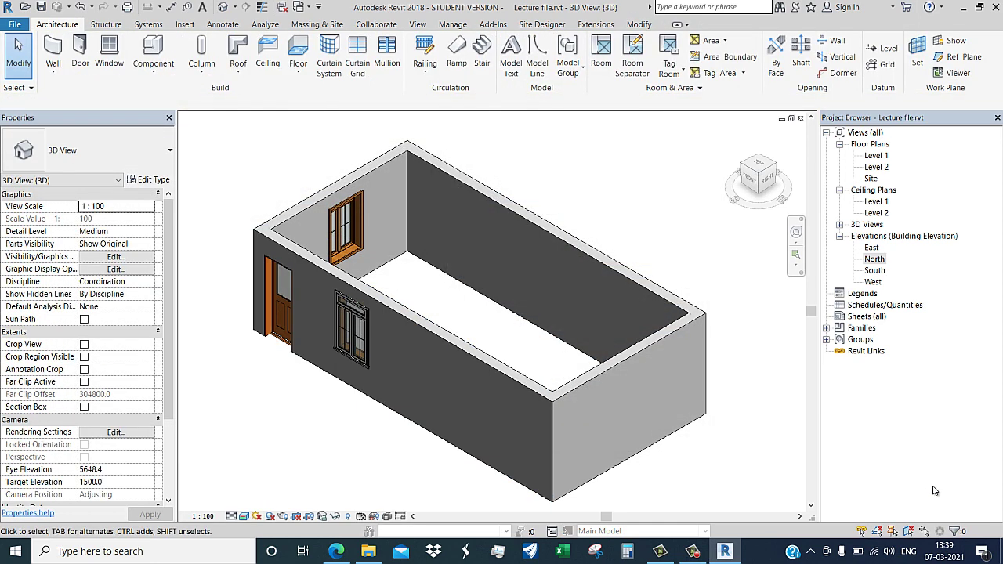
{"action": "key", "text": "Return"}
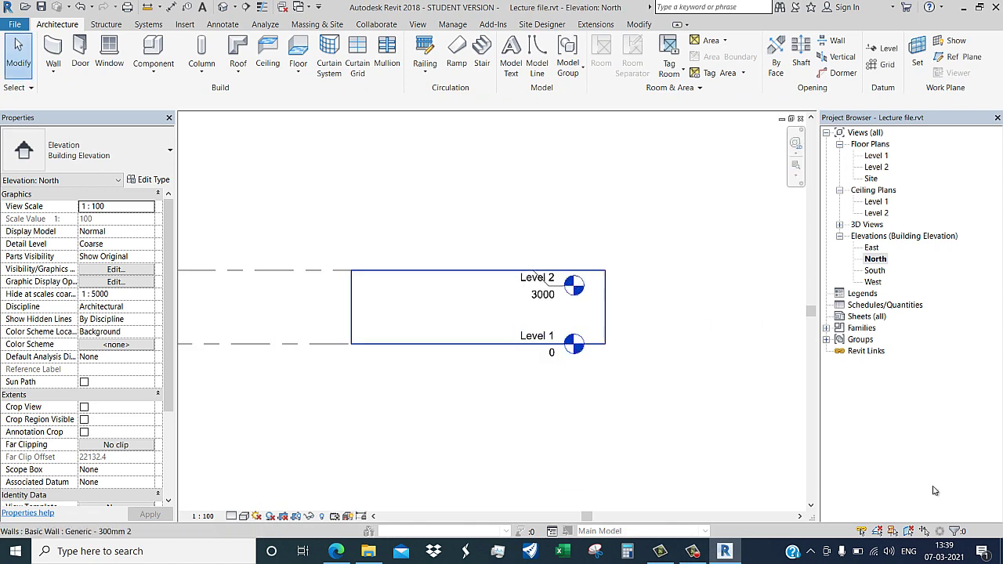
- Drag the Level 1 and Level 2 line ends rightward past the building, then open the Level 1 plan
{"action": "left_click", "coordinate": [541, 343]}
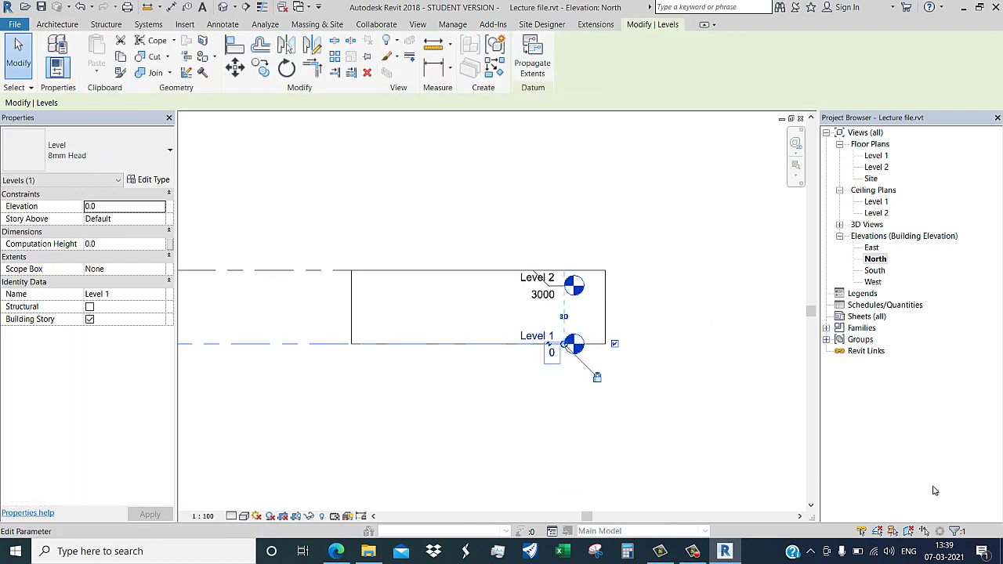
{"action": "key", "text": "Escape"}
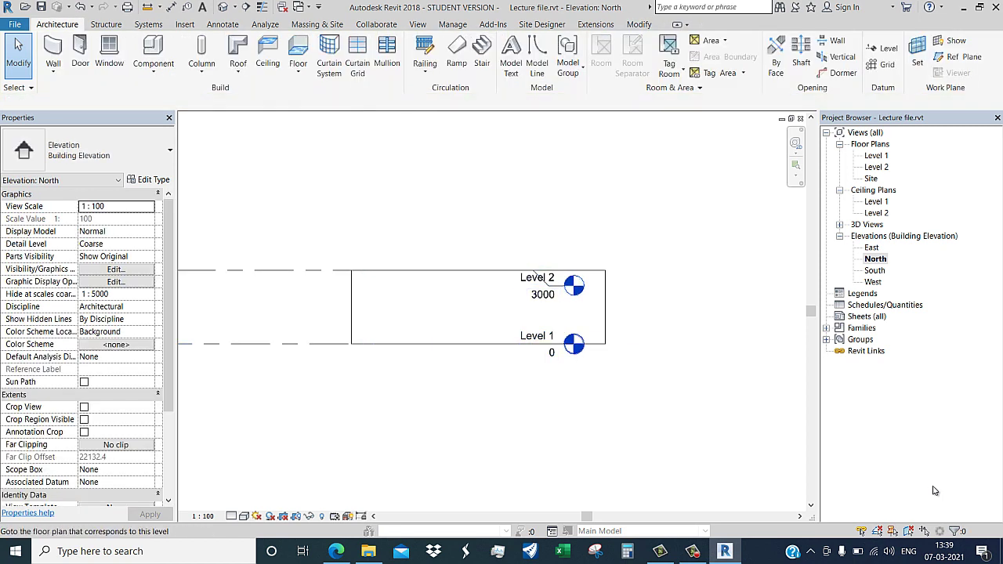
{"action": "left_click", "coordinate": [541, 343]}
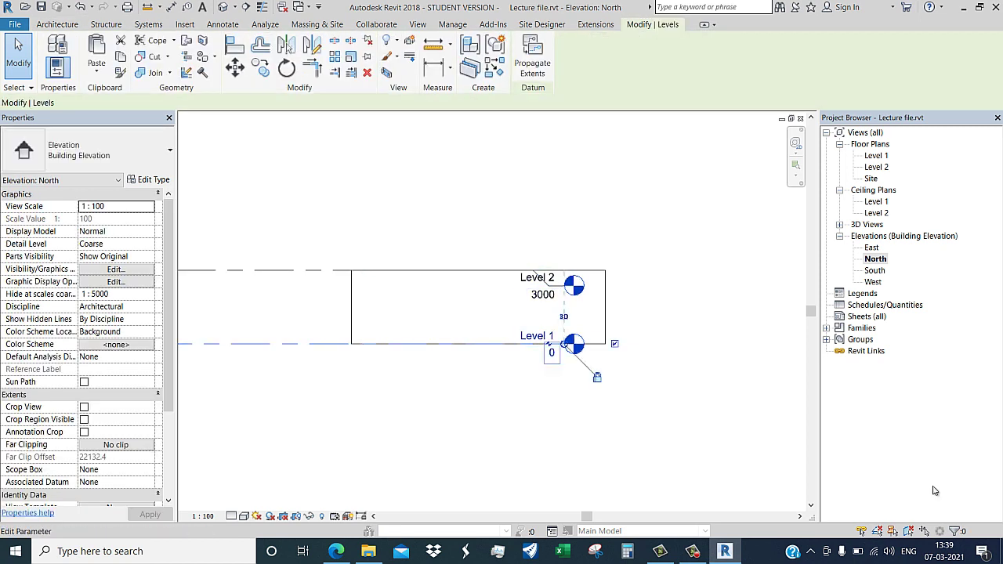
{"action": "key", "text": "Escape"}
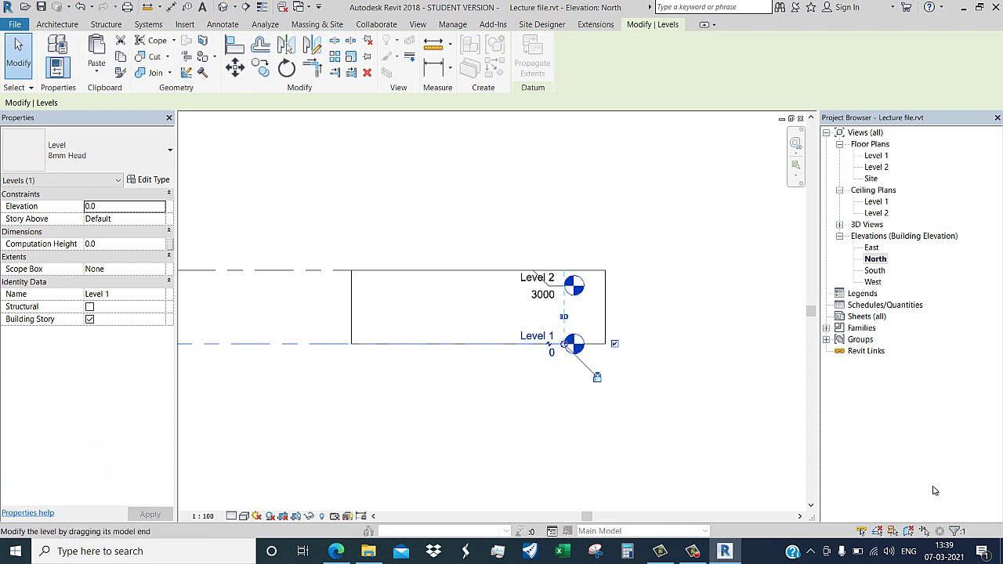
{"action": "left_click_drag", "start_coordinate": [565, 344], "coordinate": [702, 344], "text": "ctrl"}
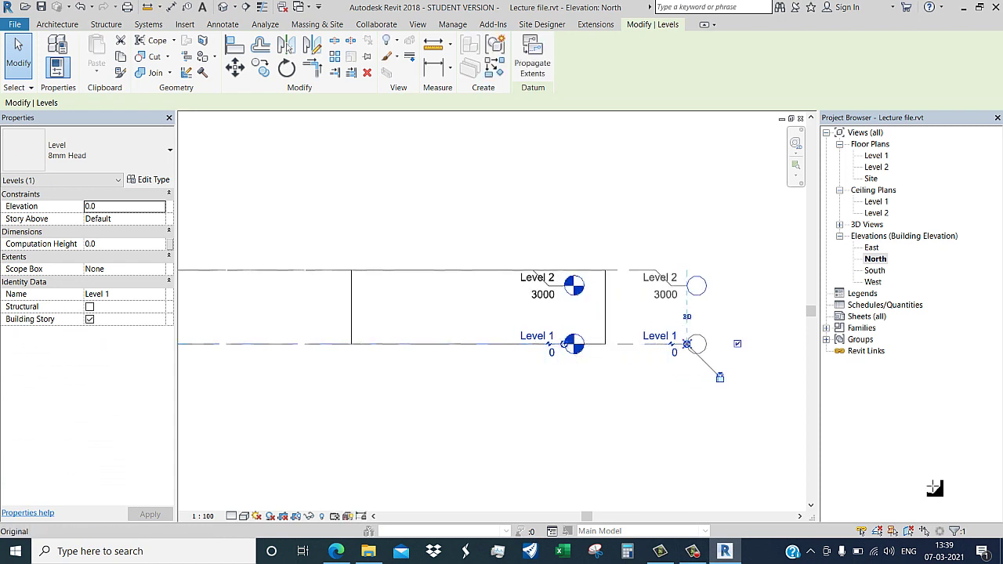
{"action": "key", "text": "Escape"}
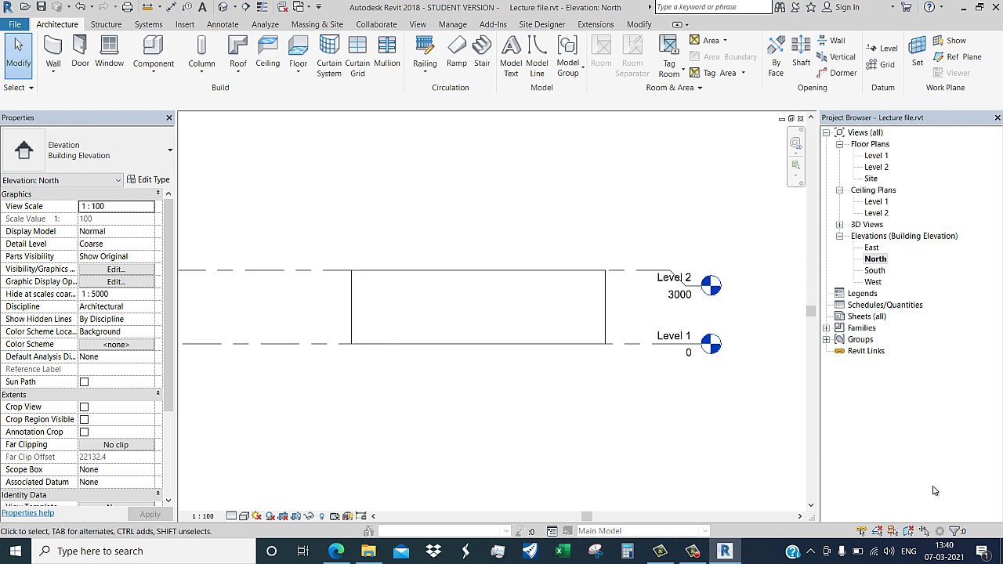
{"action": "double_click", "coordinate": [876, 155]}
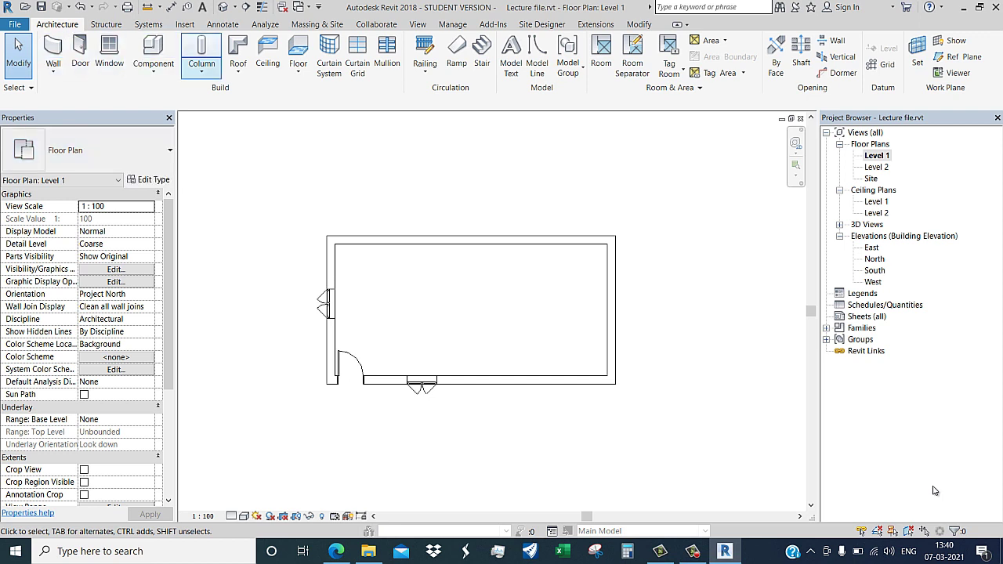
- Sketch a rectangular Generic 150mm floor boundary on the outer wall corners and create the floor
{"action": "left_click", "coordinate": [298, 72]}
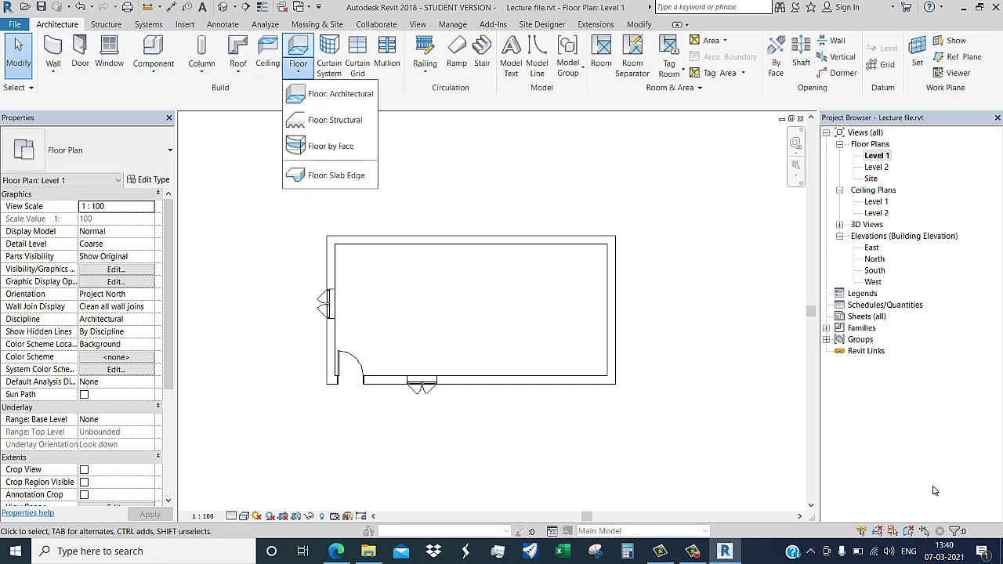
{"action": "left_click", "coordinate": [337, 94]}
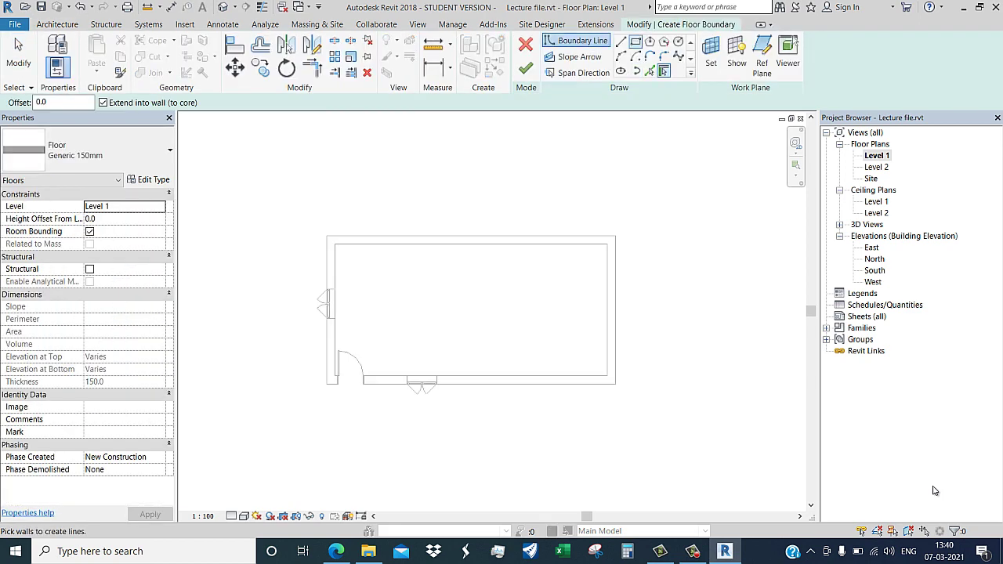
{"action": "key", "text": "r"}
{"action": "key", "text": "c"}
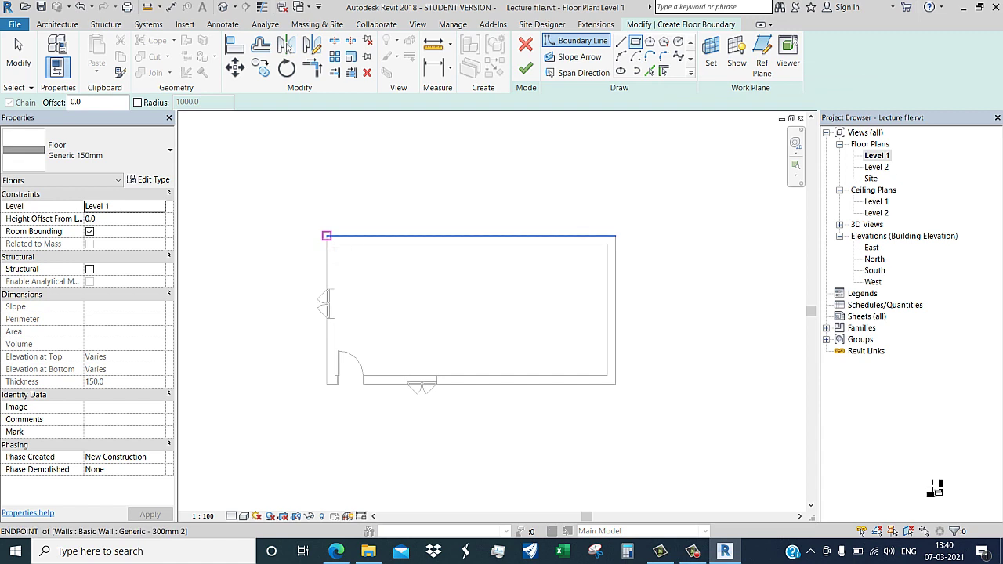
{"action": "scroll", "coordinate": [327, 236], "scroll_direction": "up", "scroll_amount": 2}
{"action": "scroll", "coordinate": [325, 227], "scroll_direction": "up", "scroll_amount": 2}
{"action": "scroll", "coordinate": [324, 222], "scroll_direction": "up", "scroll_amount": 1}
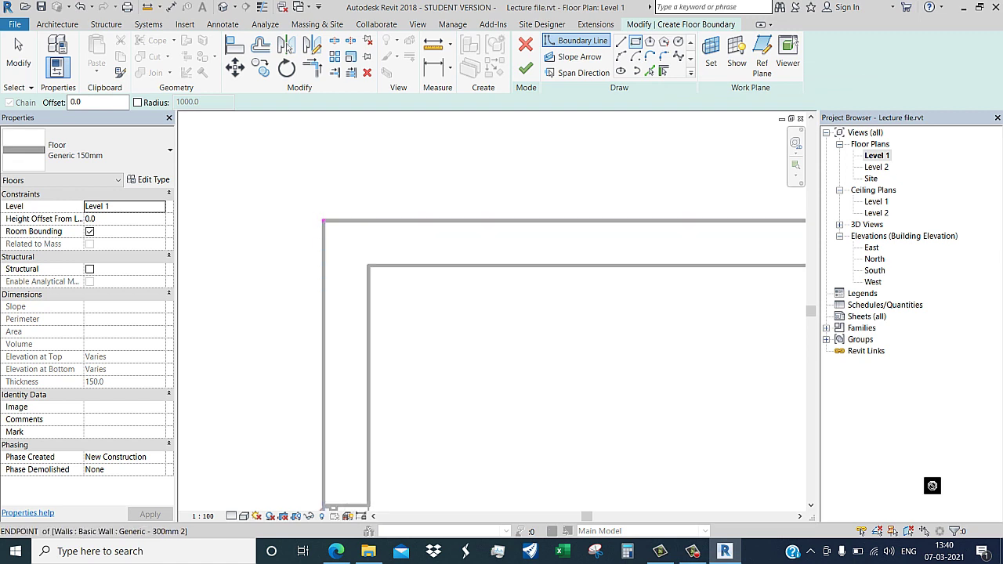
{"action": "left_click", "coordinate": [324, 222]}
{"action": "scroll", "coordinate": [280, 268], "scroll_direction": "down", "scroll_amount": 2}
{"action": "scroll", "coordinate": [279, 268], "scroll_direction": "down", "scroll_amount": 2}
{"action": "scroll", "coordinate": [509, 366], "scroll_direction": "down", "scroll_amount": 1}
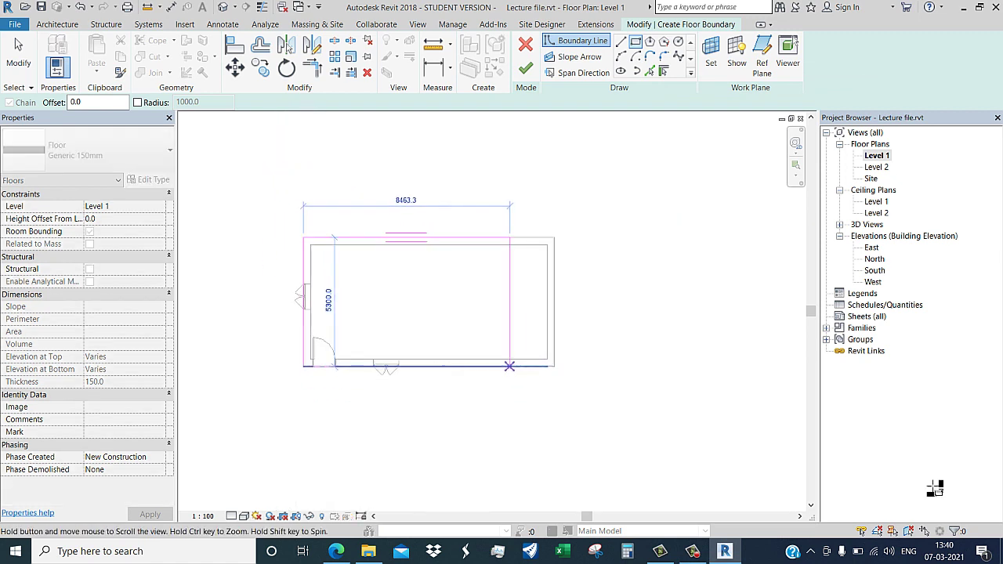
{"action": "scroll", "coordinate": [517, 362], "scroll_direction": "up", "scroll_amount": 1}
{"action": "scroll", "coordinate": [549, 372], "scroll_direction": "up", "scroll_amount": 1}
{"action": "scroll", "coordinate": [584, 377], "scroll_direction": "up", "scroll_amount": 1}
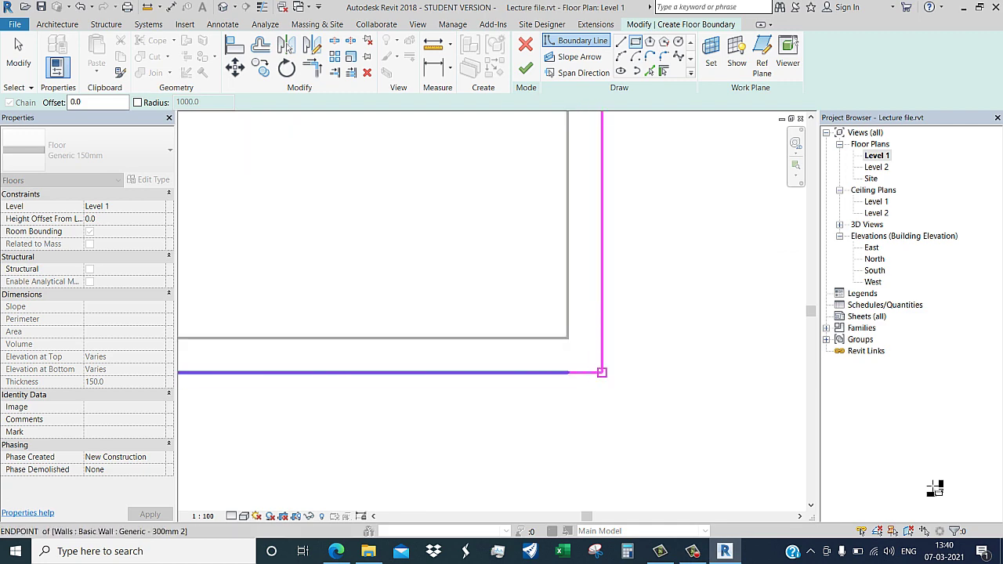
{"action": "key", "text": "Return"}
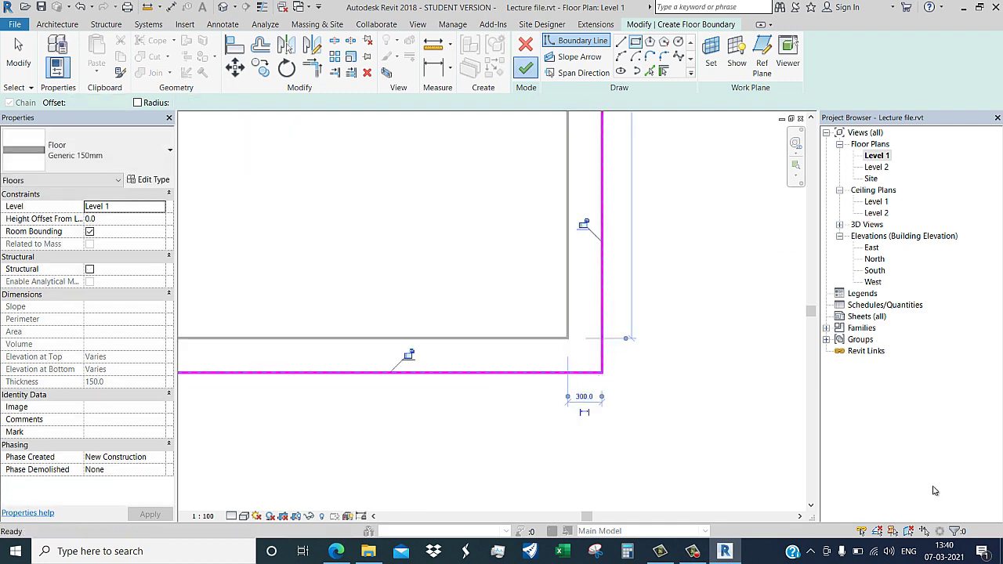
- Deselect the floor, fit the room in view, and switch to the 3D view
{"action": "key", "text": "z"}
{"action": "key", "text": "p"}
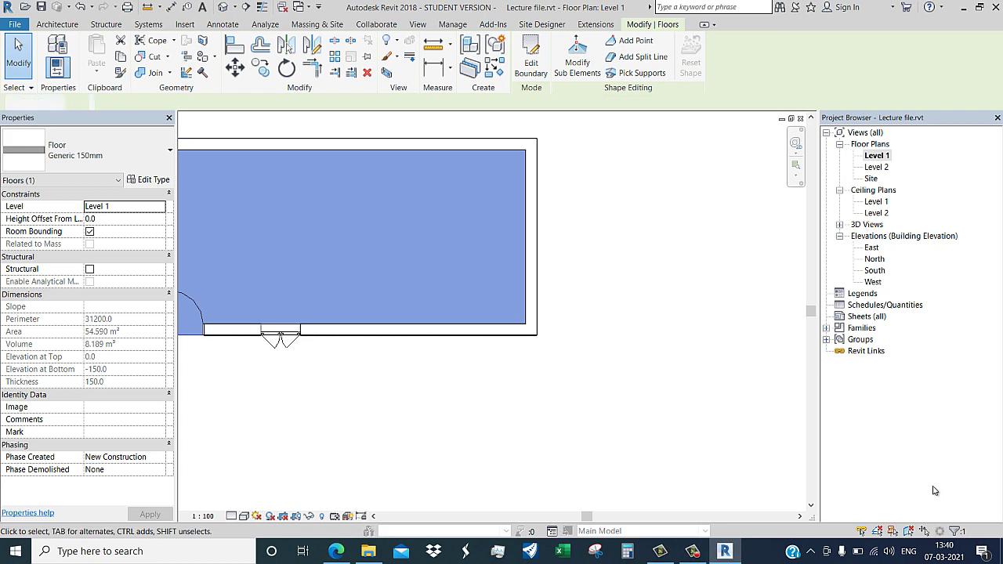
{"action": "key", "text": "Escape"}
{"action": "key", "text": "z"}
{"action": "key", "text": "f"}
{"action": "key", "text": "3"}
{"action": "key", "text": "d"}
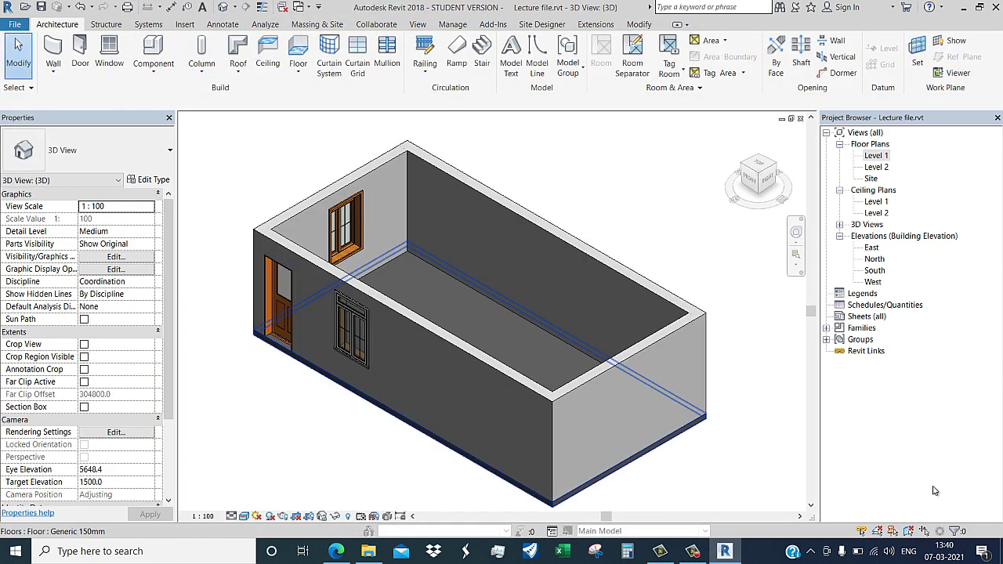
- Undo the Generic 150mm floor and its sketch, then return to the Level 1 floor plan
{"action": "scroll", "coordinate": [274, 337], "scroll_direction": "up", "scroll_amount": 3}
{"action": "scroll", "coordinate": [275, 337], "scroll_direction": "up", "scroll_amount": 3}
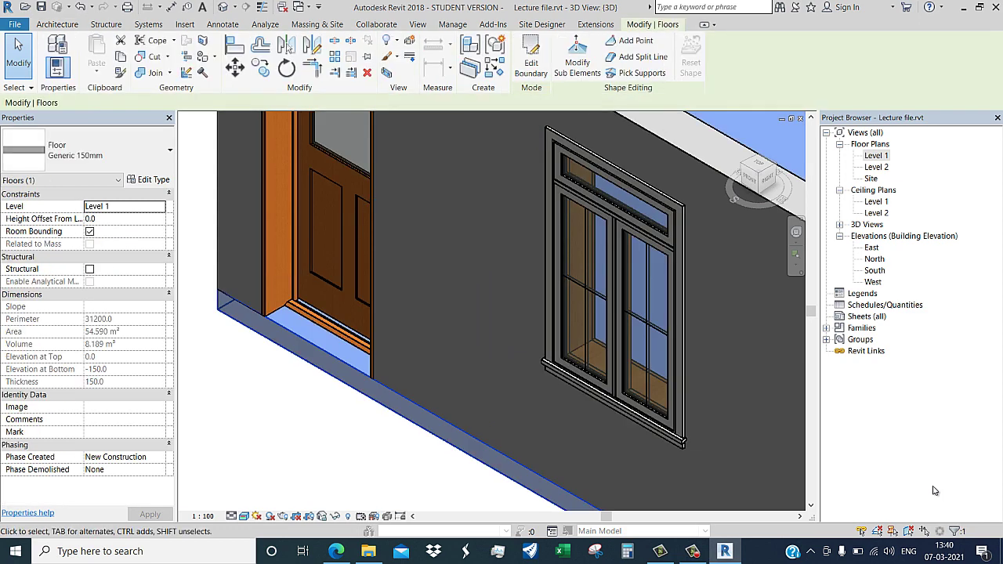
{"action": "key", "text": "z"}
{"action": "key", "text": "f"}
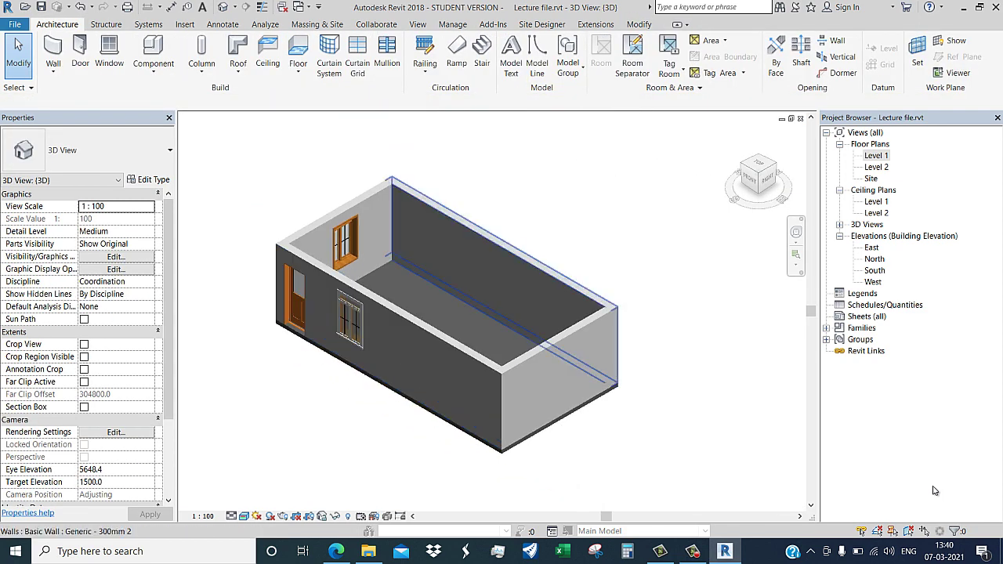
{"action": "key", "text": "ctrl+z"}
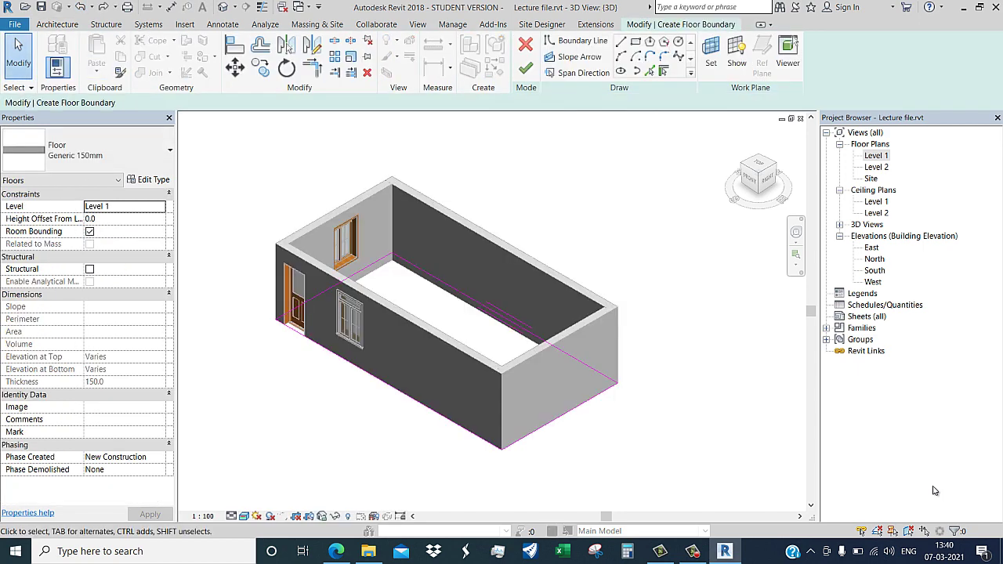
{"action": "key", "text": "ctrl+z"}
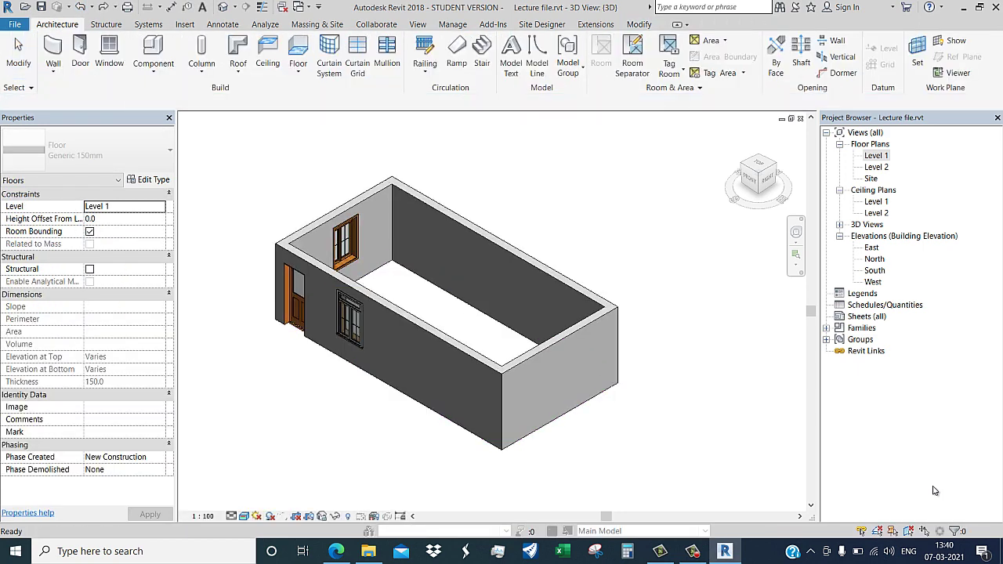
{"action": "key", "text": "Return"}
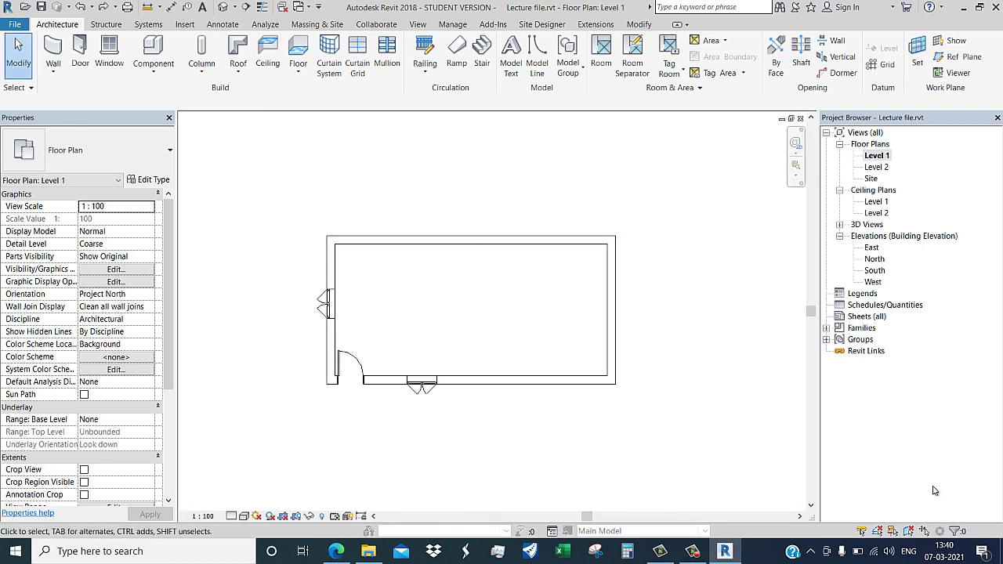
- Start an architectural floor with line boundaries, drawing the top edge from the top-left to top-right corner
{"action": "left_click", "coordinate": [298, 70]}
{"action": "left_click", "coordinate": [326, 91]}
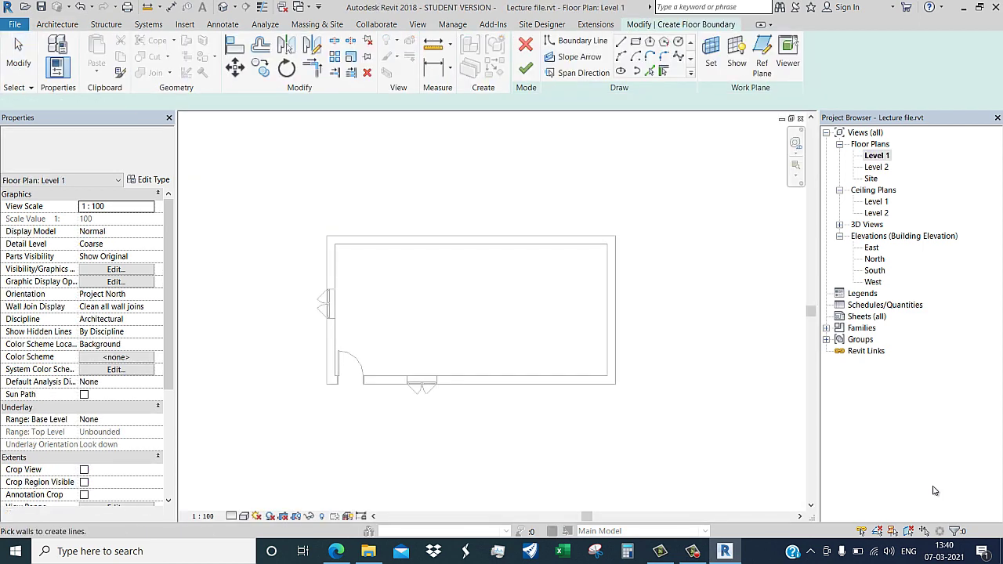
{"action": "key", "text": "l"}
{"action": "key", "text": "i"}
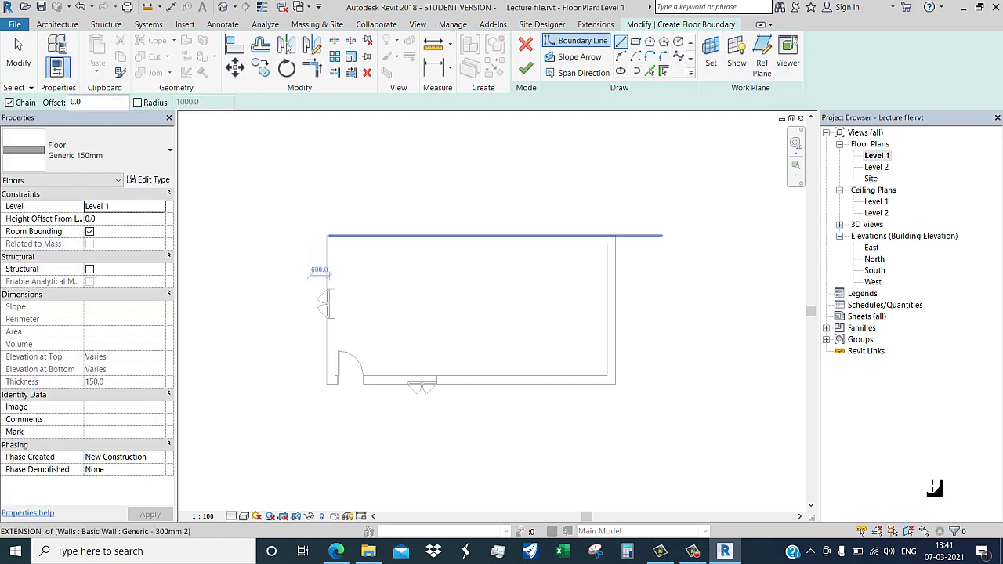
{"action": "scroll", "coordinate": [323, 247], "scroll_direction": "up", "scroll_amount": 3}
{"action": "scroll", "coordinate": [323, 247], "scroll_direction": "up", "scroll_amount": 3}
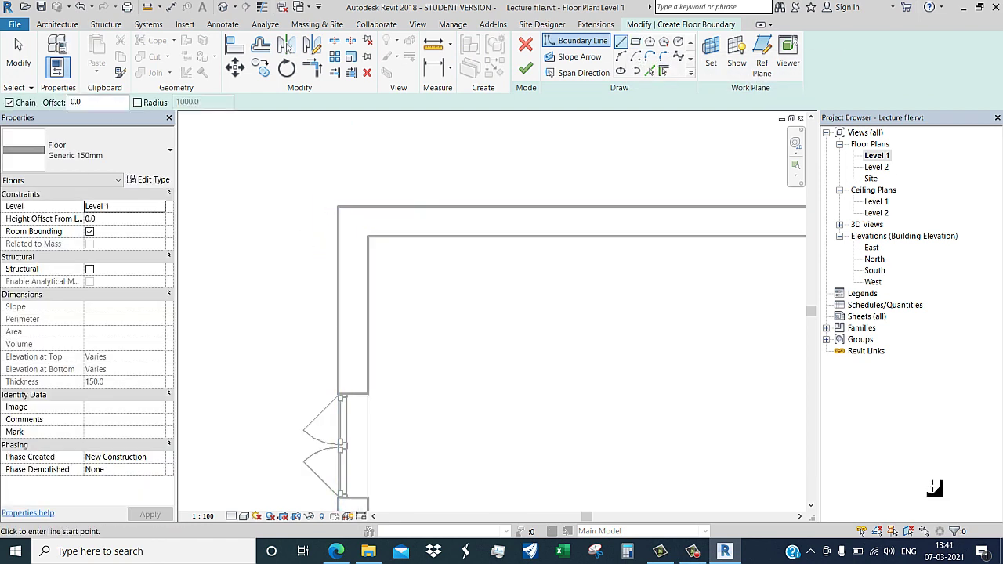
{"action": "left_click", "coordinate": [337, 207]}
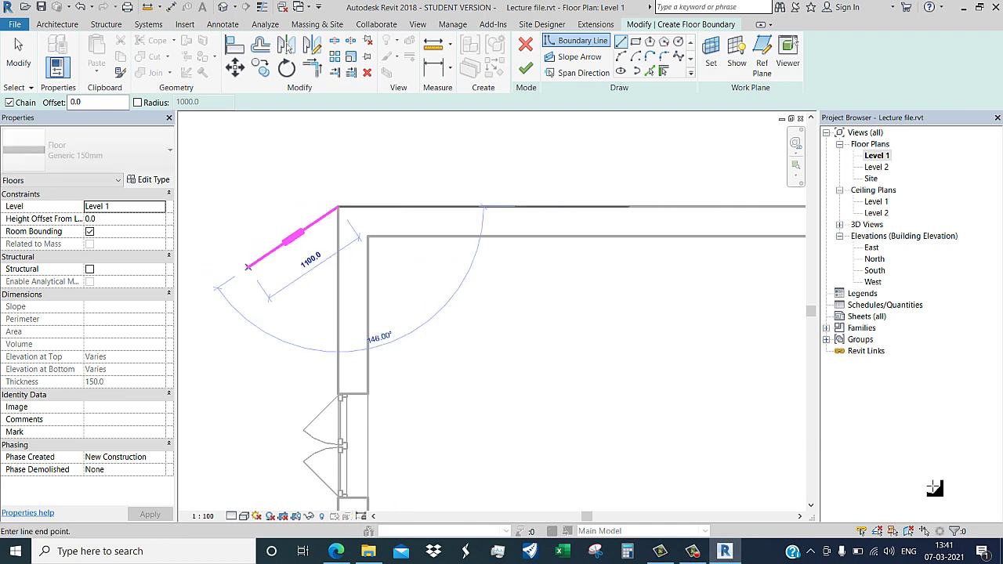
{"action": "scroll", "coordinate": [258, 271], "scroll_direction": "down", "scroll_amount": 3}
{"action": "scroll", "coordinate": [741, 286], "scroll_direction": "up", "scroll_amount": 2}
{"action": "left_click", "coordinate": [718, 239]}
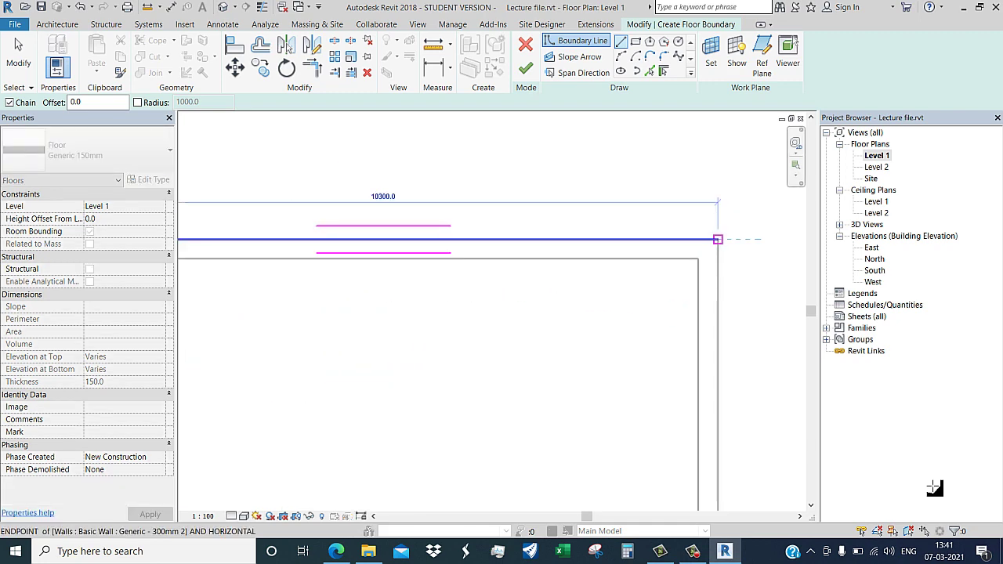
- Continue the boundary through the bottom-right and bottom-left corners, close the loop, and finish the floor
{"action": "middle_click_drag", "start_coordinate": [604, 414], "coordinate": [572, 191]}
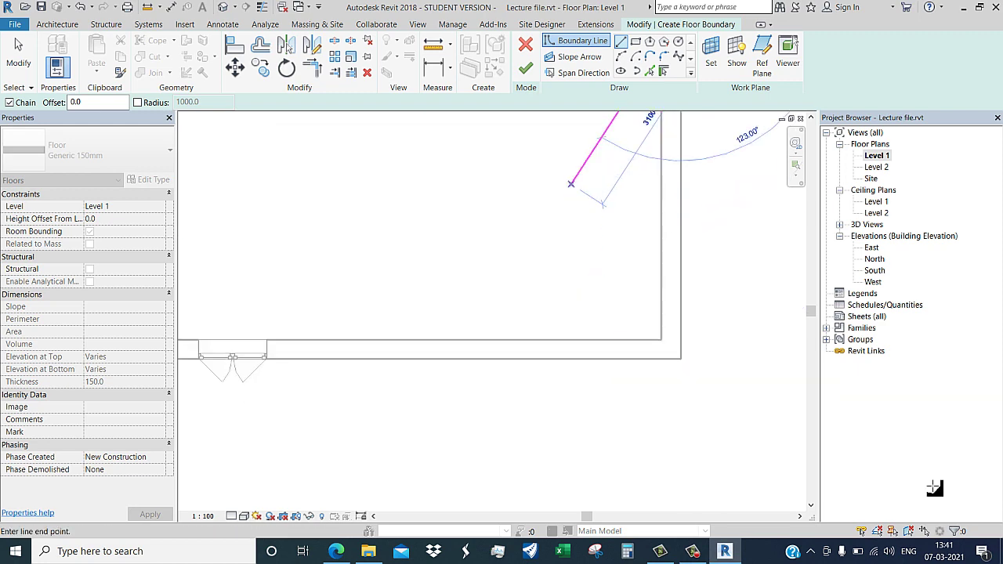
{"action": "left_click", "coordinate": [680, 359]}
{"action": "middle_click_drag", "start_coordinate": [494, 227], "coordinate": [785, 262]}
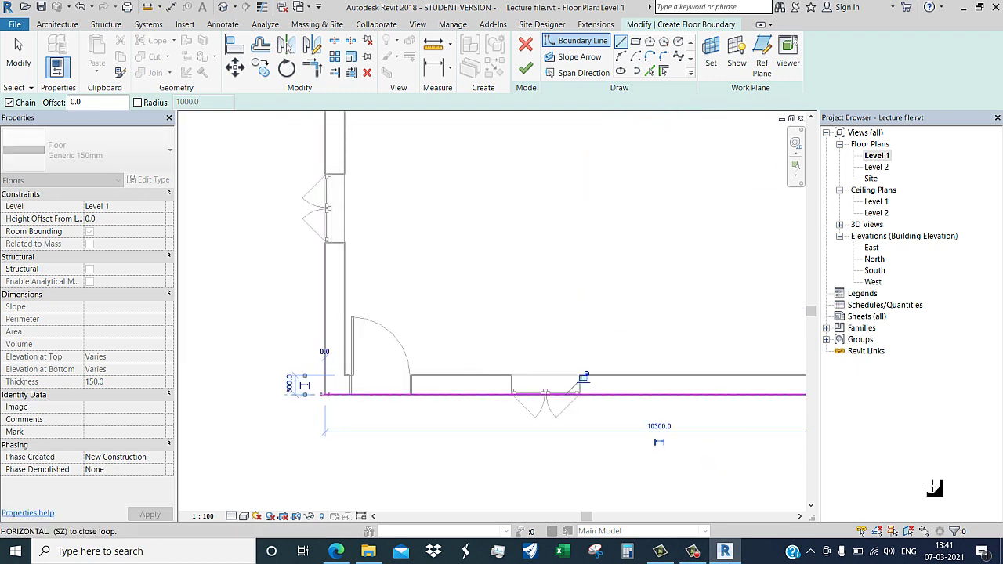
{"action": "left_click", "coordinate": [344, 393]}
{"action": "middle_click_drag", "start_coordinate": [325, 206], "coordinate": [336, 471]}
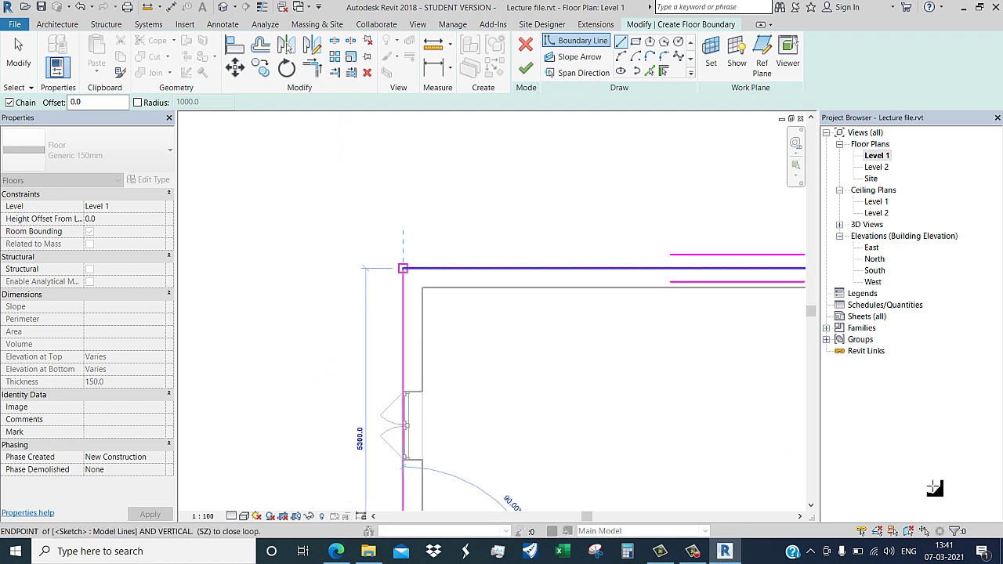
{"action": "left_click", "coordinate": [403, 269]}
{"action": "left_click", "coordinate": [525, 69]}
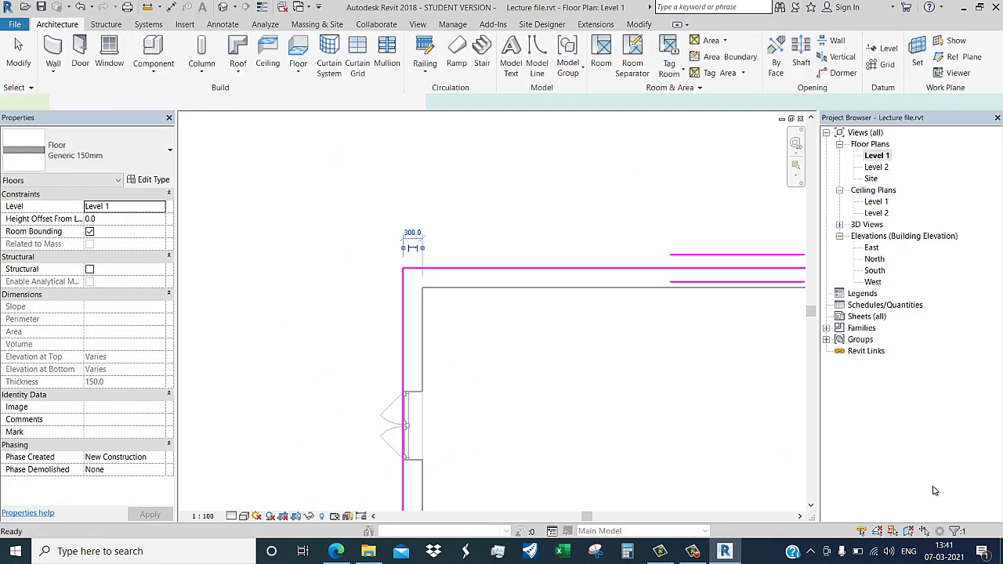
- Switch to the 3D view to see the new 54.590 m² floor, then deselect it
{"action": "key", "text": "3"}
{"action": "key", "text": "d"}
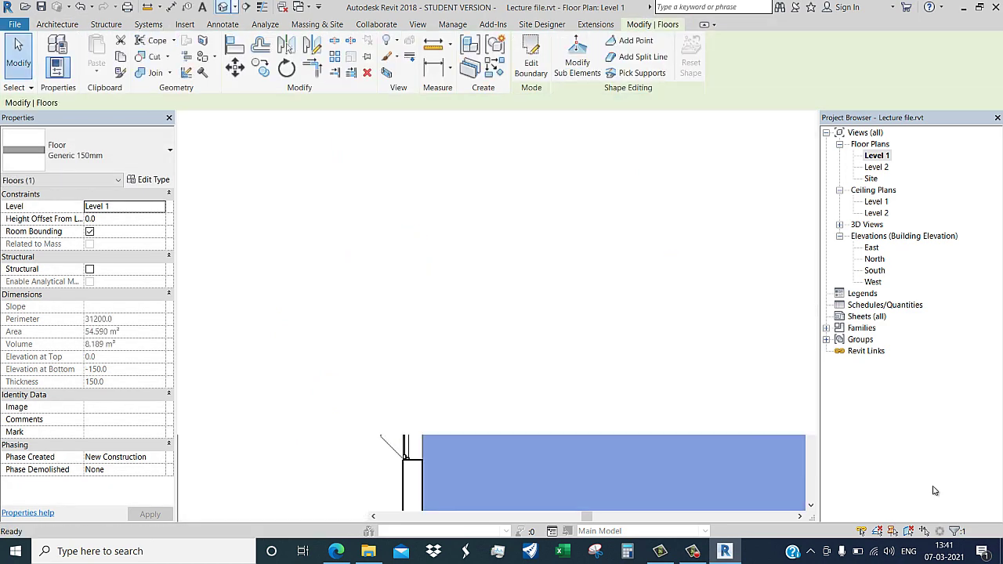
{"action": "key", "text": "Escape"}
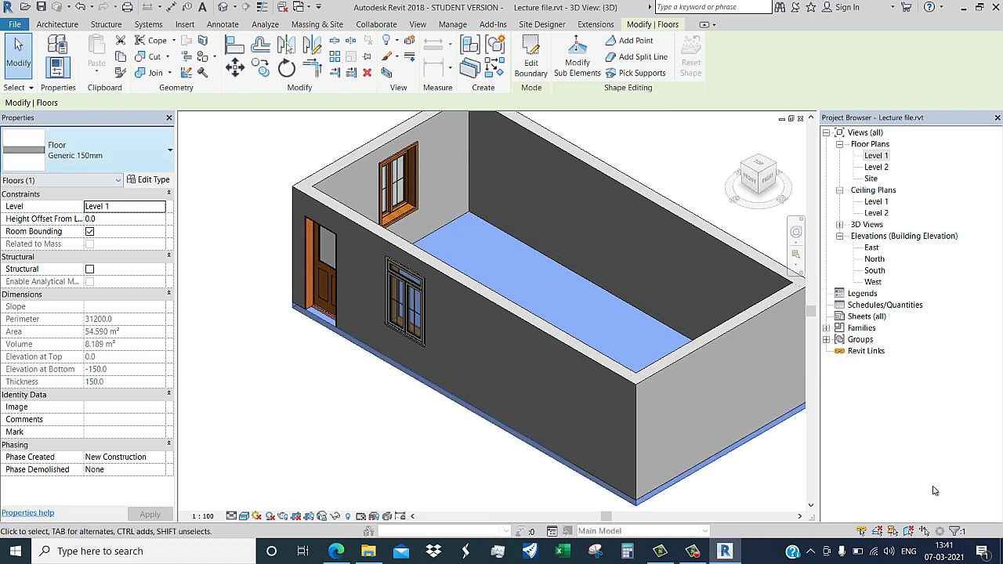
- Give the floor type's structure layer 120 mm thickness and Oak Flooring material, then apply it
{"action": "left_click", "coordinate": [149, 179]}
{"action": "type", "text": "120"}
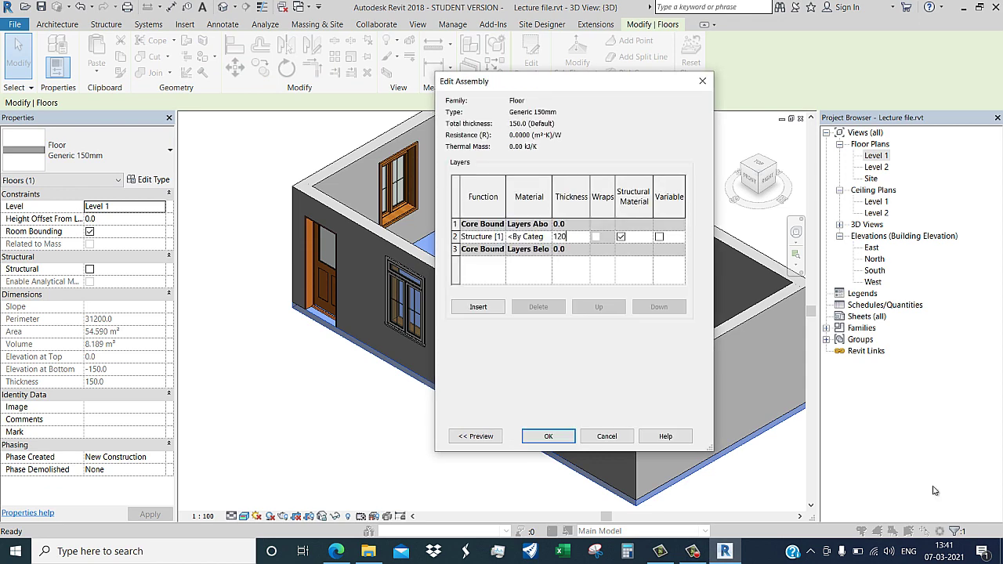
{"action": "key", "text": "Return"}
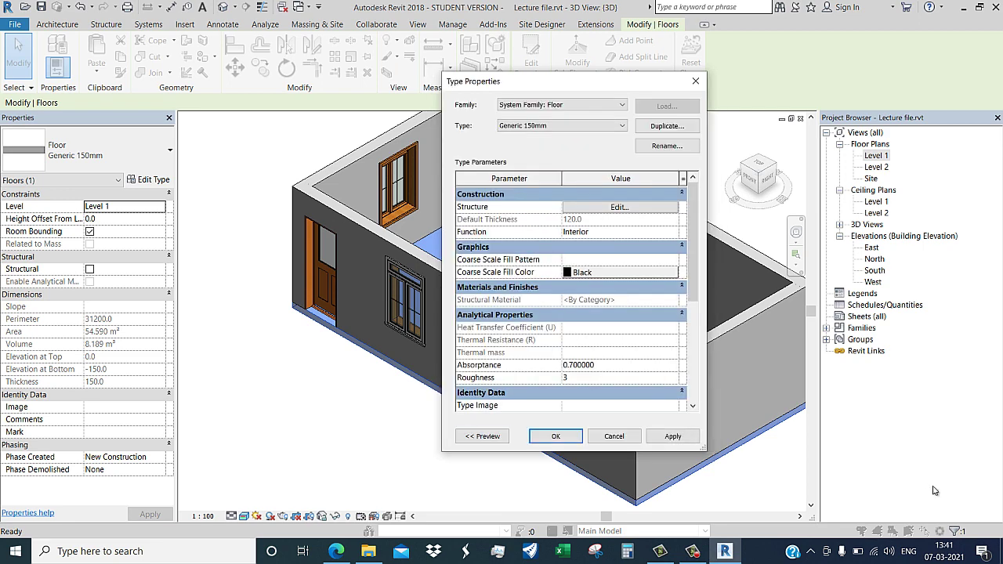
{"action": "key", "text": "Return"}
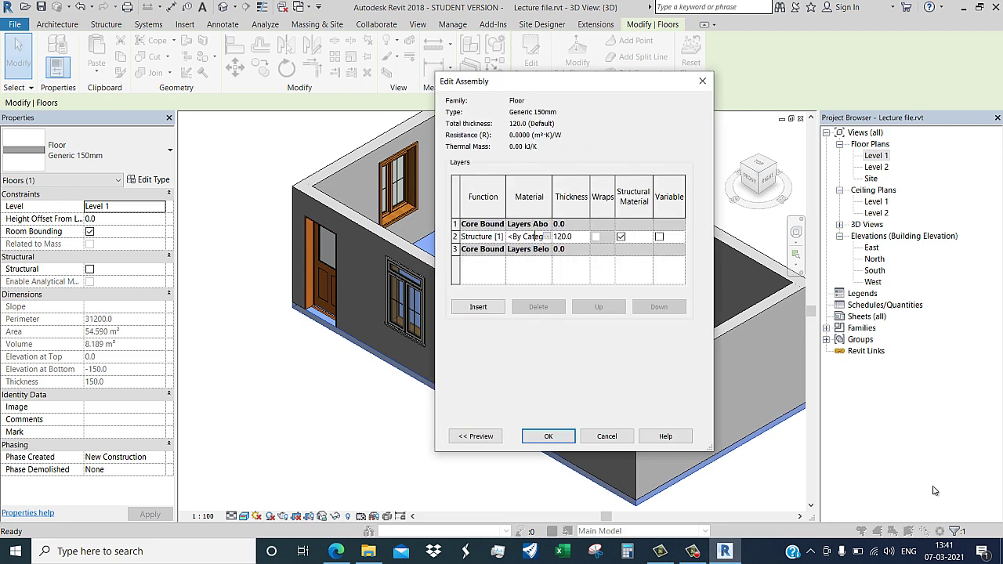
{"action": "key", "text": "Tab"}
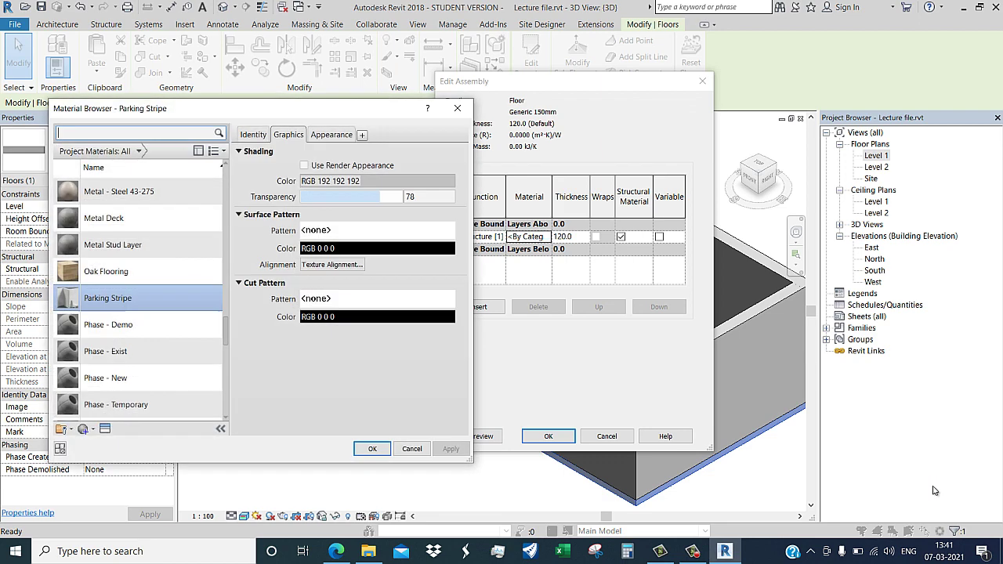
{"action": "key", "text": "Return"}
{"action": "key", "text": "Up"}
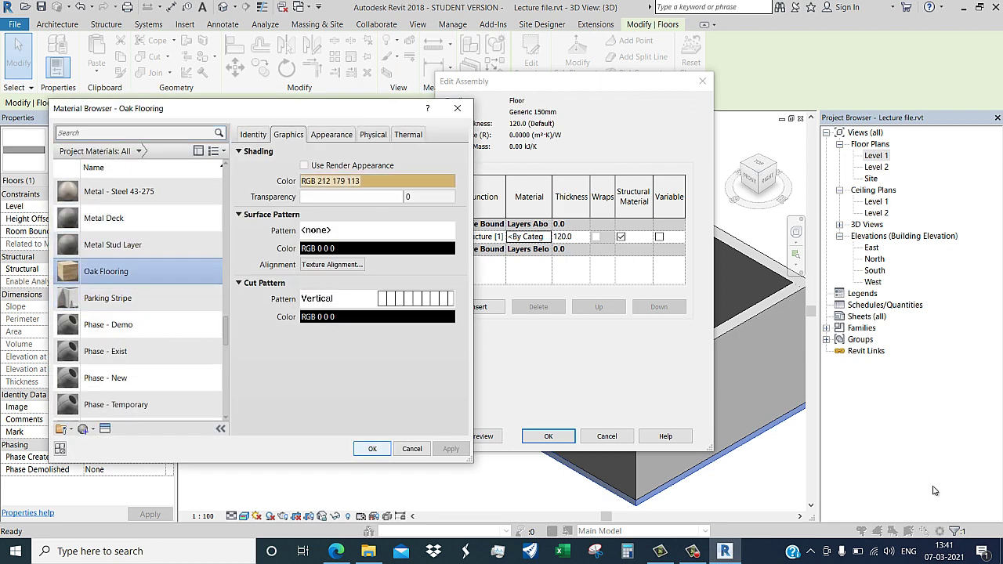
{"action": "key", "text": "Return"}
{"action": "key", "text": "Return"}
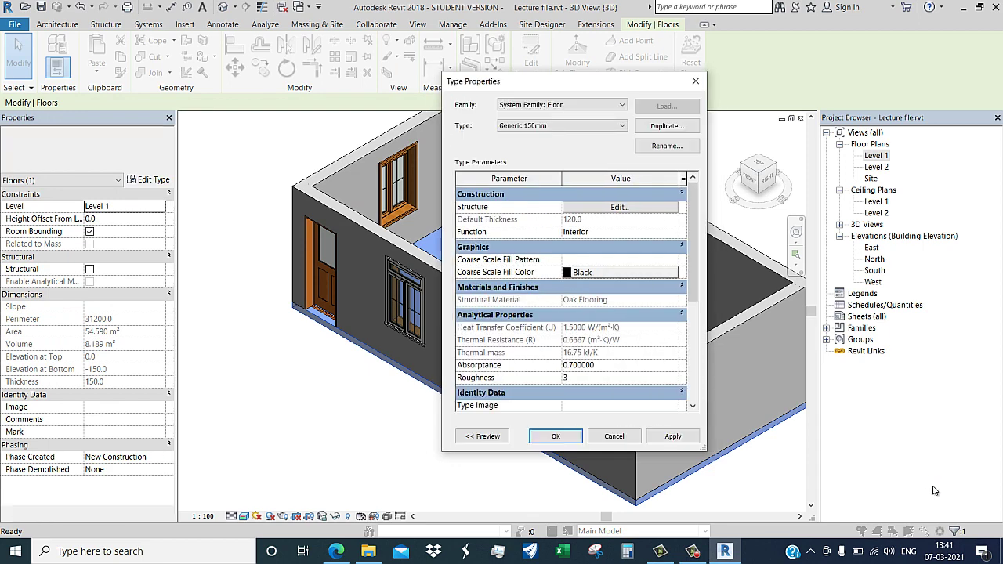
{"action": "key", "text": "Return"}
{"action": "key", "text": "Escape"}
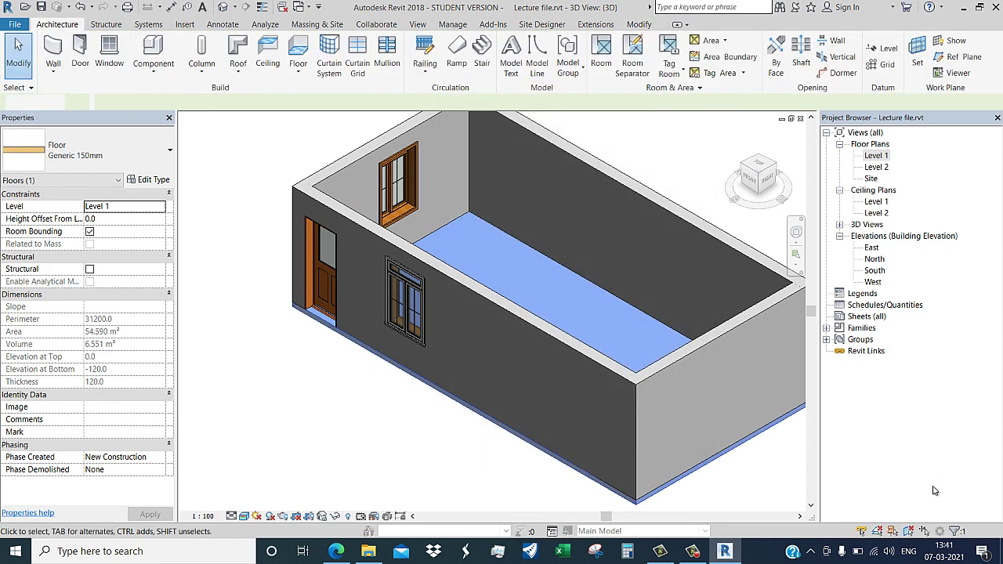
- Orbit and zoom the 3D room with the SteeringWheel to inspect the oak floor from above and behind
{"action": "middle_click_drag", "start_coordinate": [934, 490], "coordinate": [941, 494]}
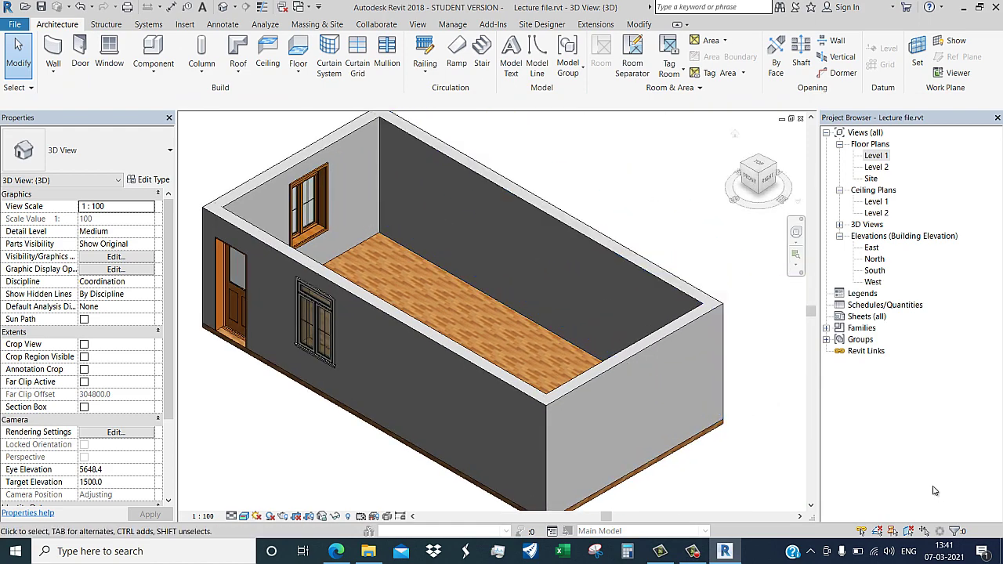
{"action": "key", "text": "shift+w"}
{"action": "left_click_drag", "start_coordinate": [765, 263], "coordinate": [549, 298]}
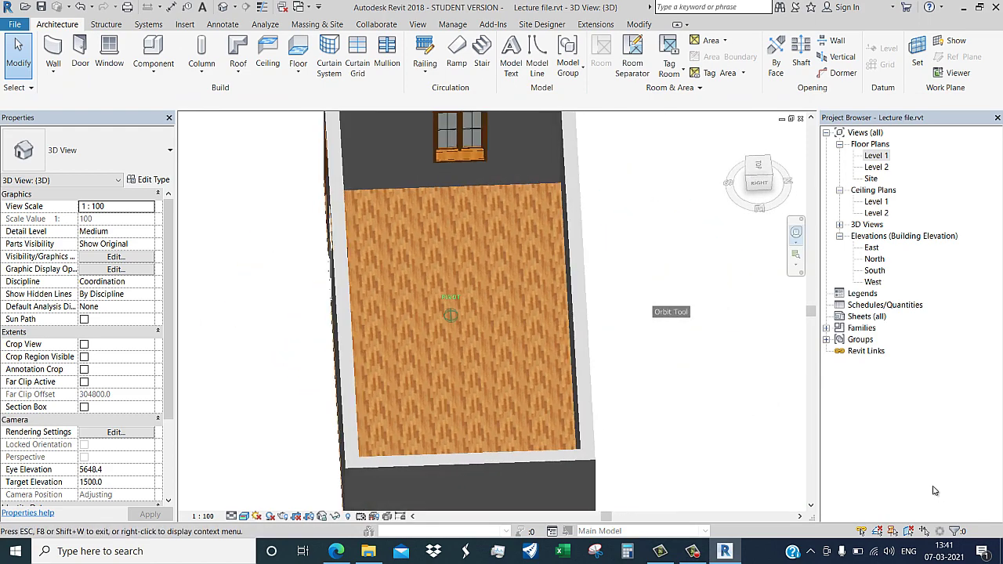
{"action": "mouse_move", "coordinate": [473, 221]}
{"action": "left_mouse_down"}
{"action": "mouse_move", "coordinate": [290, 314]}
{"action": "mouse_move", "coordinate": [746, 333]}
{"action": "mouse_move", "coordinate": [205, 336]}
{"action": "left_mouse_up"}
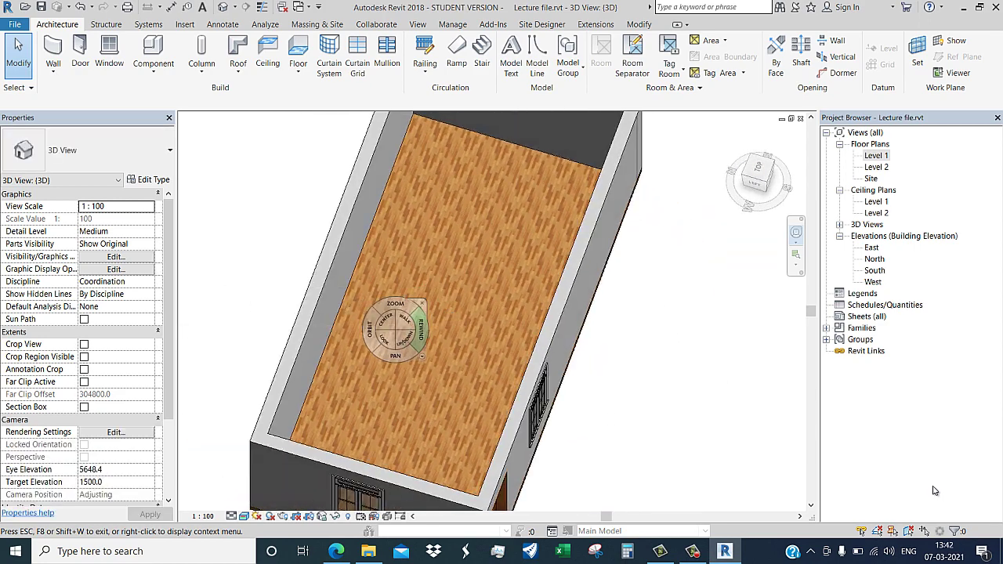
{"action": "scroll", "coordinate": [414, 326], "scroll_direction": "up", "scroll_amount": 5}
{"action": "scroll", "coordinate": [414, 326], "scroll_direction": "up", "scroll_amount": 3}
{"action": "scroll", "coordinate": [414, 326], "scroll_direction": "down", "scroll_amount": 2}
{"action": "scroll", "coordinate": [414, 327], "scroll_direction": "down", "scroll_amount": 2}
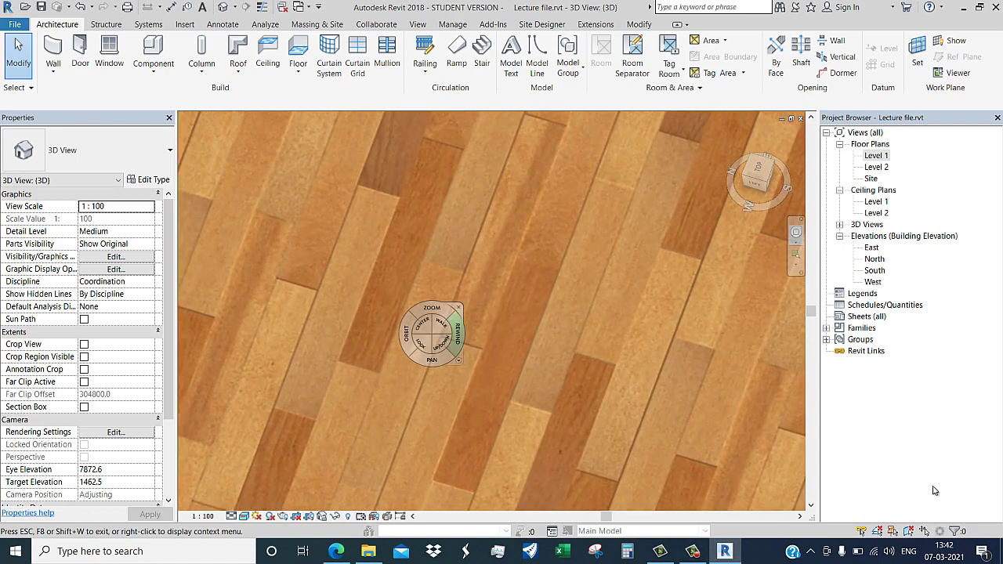
{"action": "scroll", "coordinate": [414, 326], "scroll_direction": "down", "scroll_amount": 1}
{"action": "scroll", "coordinate": [414, 326], "scroll_direction": "down", "scroll_amount": 2}
{"action": "scroll", "coordinate": [368, 298], "scroll_direction": "down", "scroll_amount": 4}
{"action": "scroll", "coordinate": [369, 298], "scroll_direction": "down", "scroll_amount": 2}
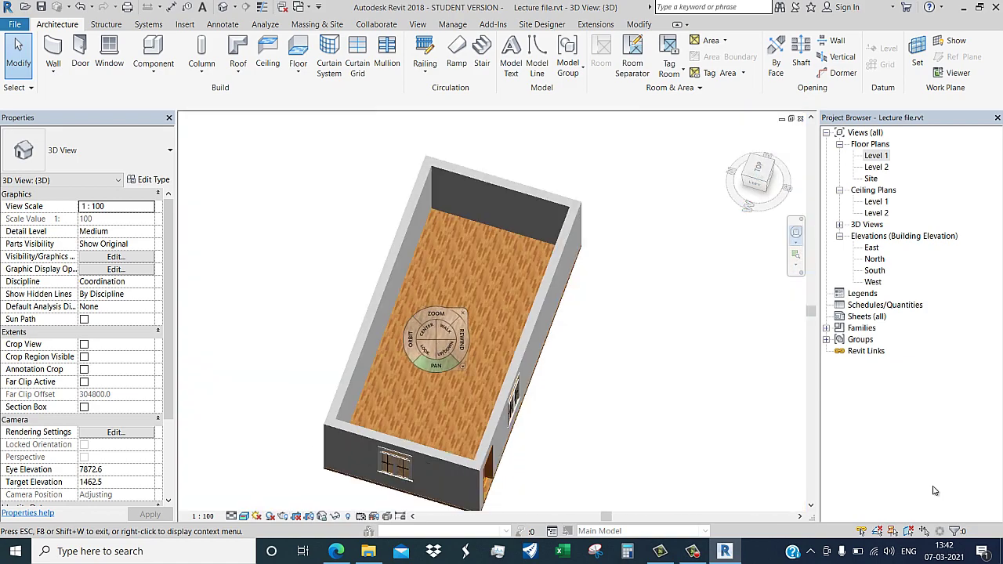
{"action": "left_click_drag", "start_coordinate": [549, 235], "coordinate": [612, 356]}
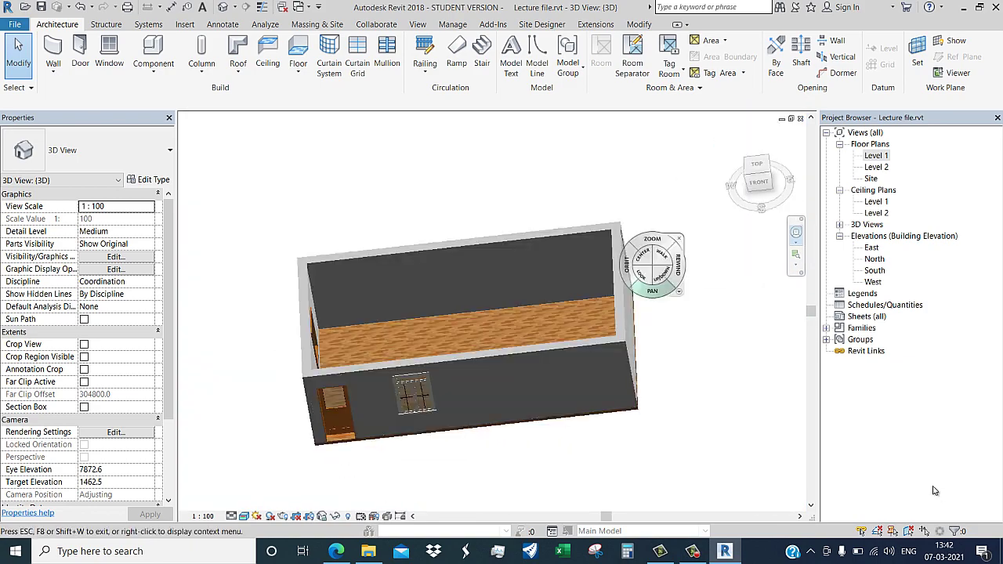
{"action": "key", "text": "Escape"}
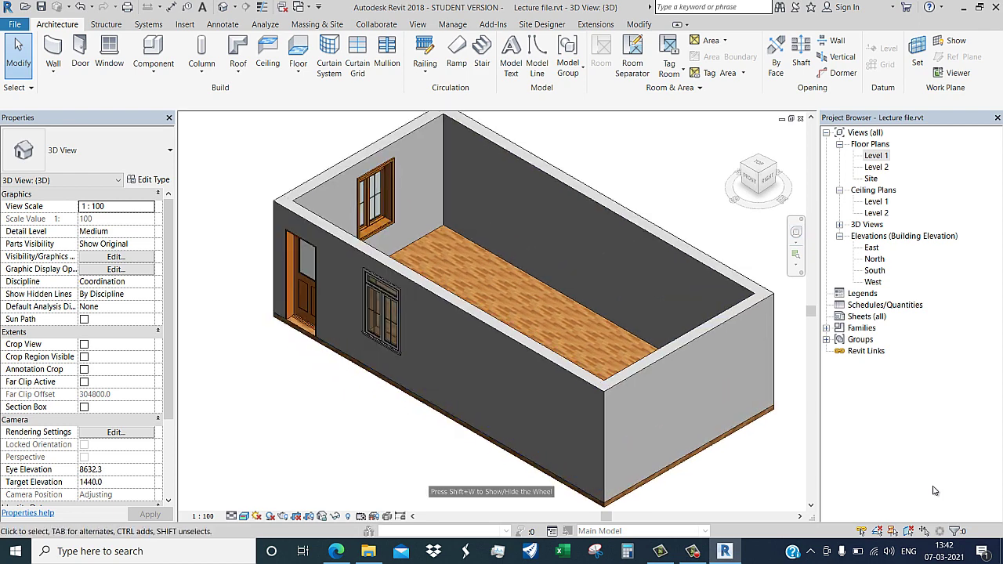
- Refit the room view, then open the North elevation from the Project Browser
{"action": "scroll", "coordinate": [933, 491], "scroll_direction": "up", "scroll_amount": 1}
{"action": "middle_click_drag", "start_coordinate": [933, 491], "coordinate": [941, 494]}
{"action": "scroll", "coordinate": [937, 493], "scroll_direction": "down", "scroll_amount": 1}
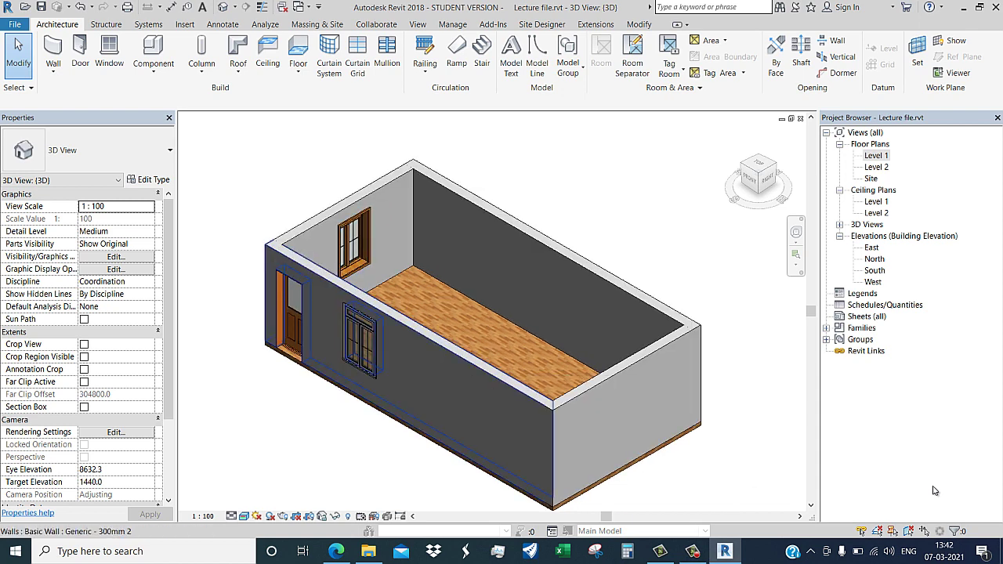
{"action": "double_click", "coordinate": [876, 259]}
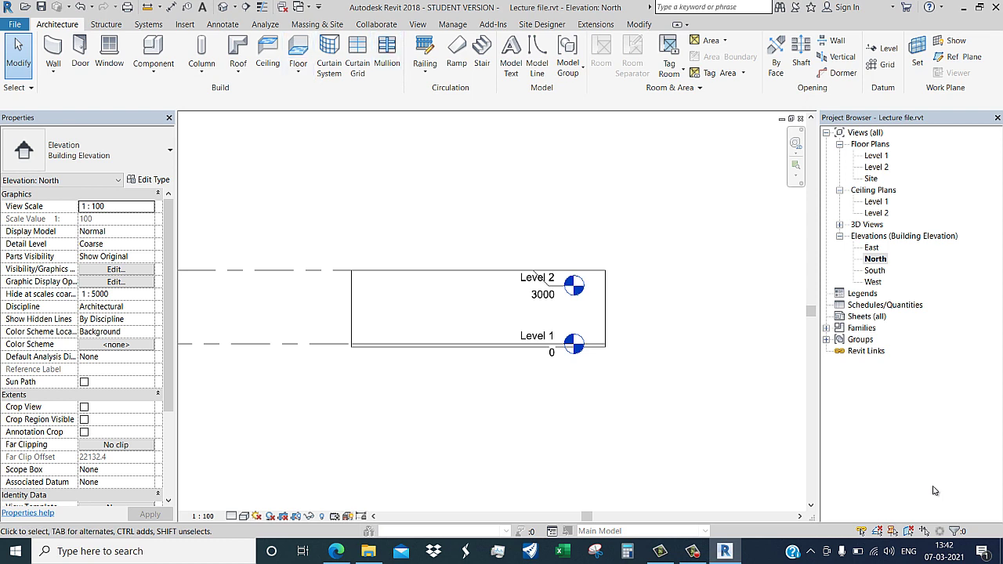
- On the Level 2 plan, sketch a rectangular floor across the wall corners, then view it in 3D
{"action": "key", "text": "ctrl+Tab"}
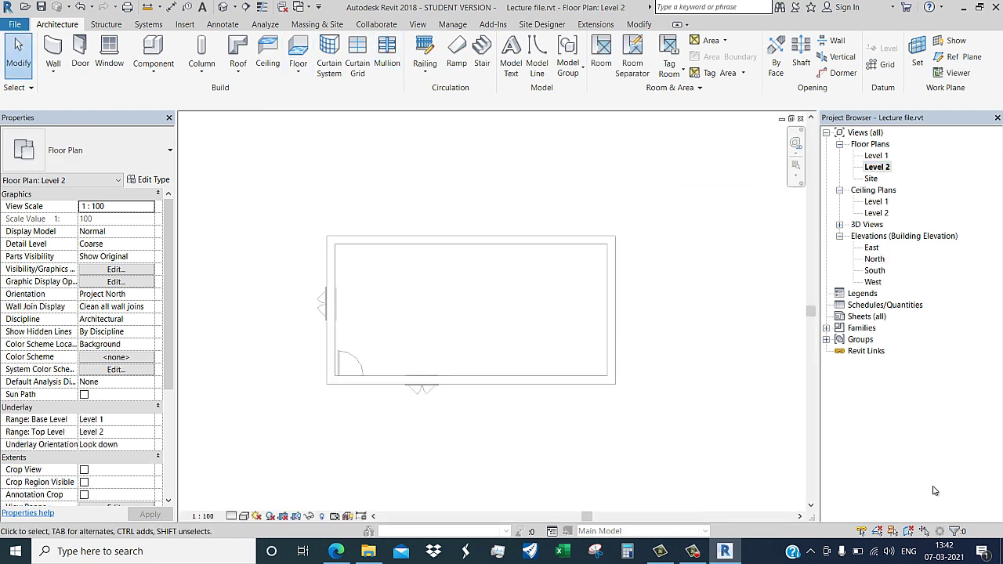
{"action": "left_click", "coordinate": [298, 73]}
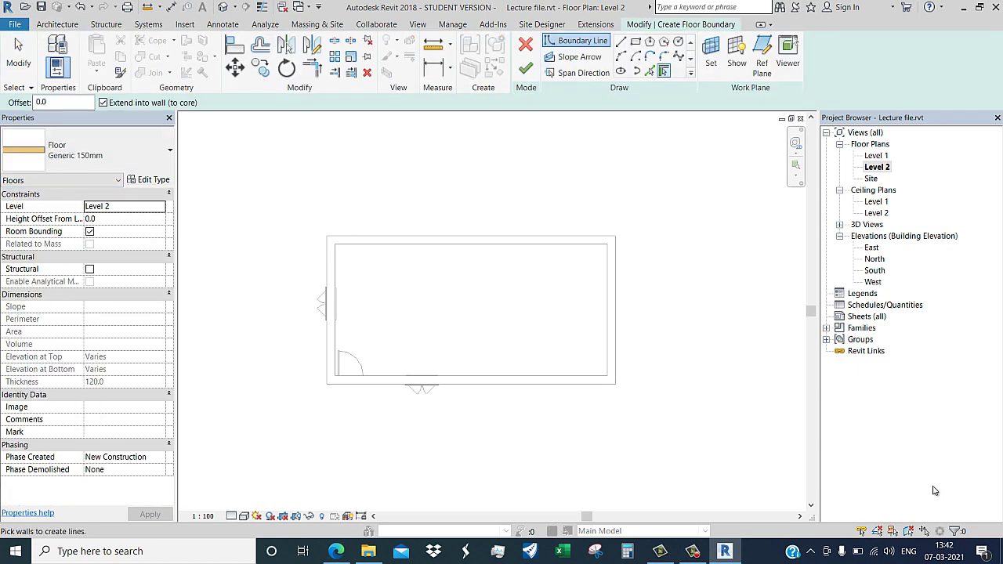
{"action": "left_click", "coordinate": [636, 41]}
{"action": "left_click", "coordinate": [328, 235]}
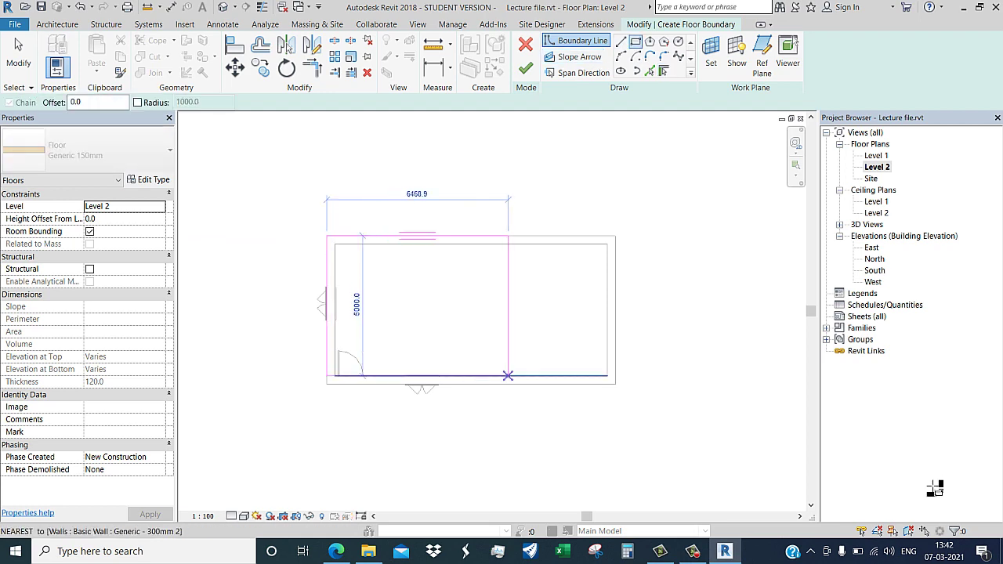
{"action": "left_click", "coordinate": [616, 383]}
{"action": "key", "text": "Escape"}
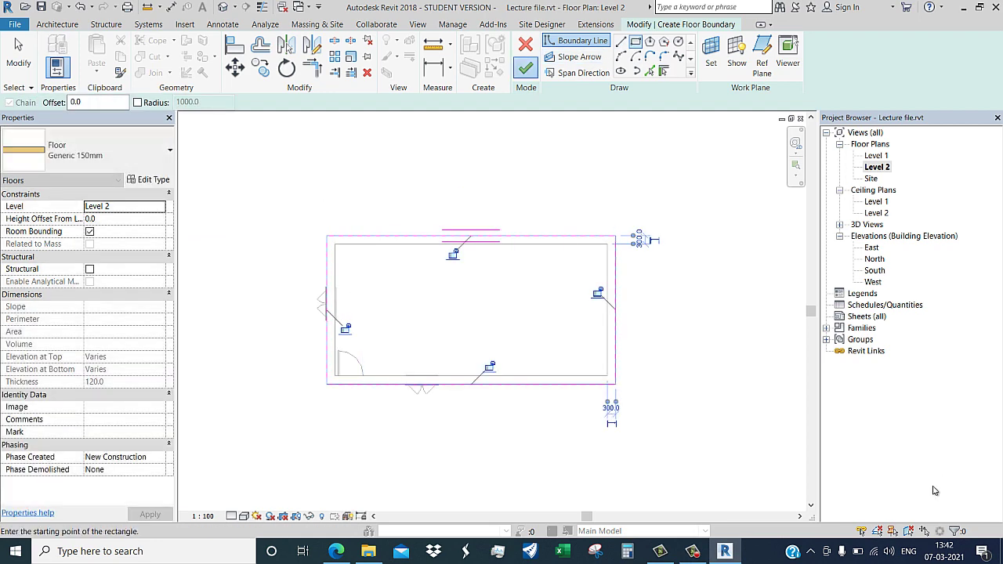
{"action": "key", "text": "Escape"}
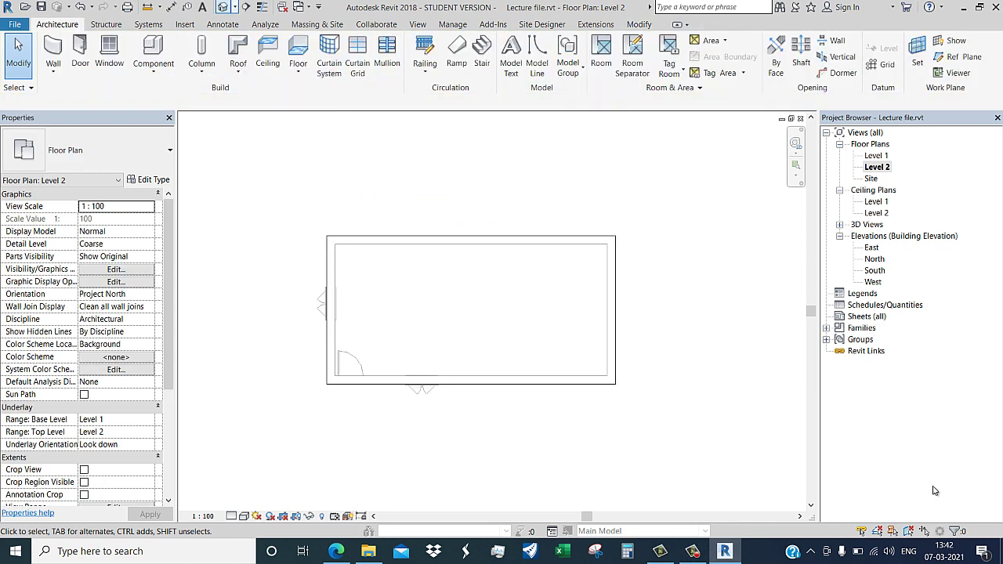
{"action": "key", "text": "3"}
{"action": "key", "text": "d"}
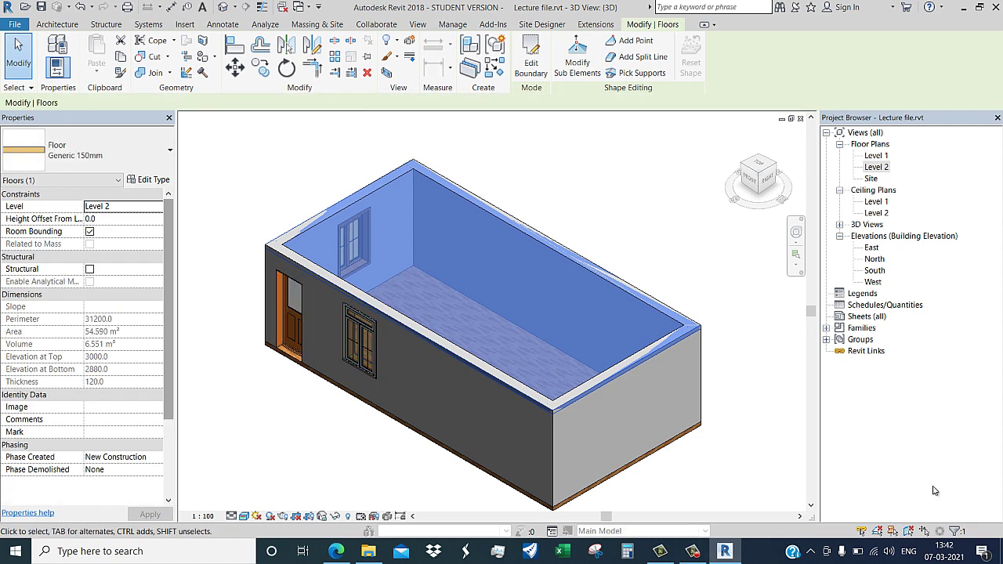
- In the floor type's layer structure, open Oak Flooring and keep its appearance used for Flooring
{"action": "left_click", "coordinate": [149, 179]}
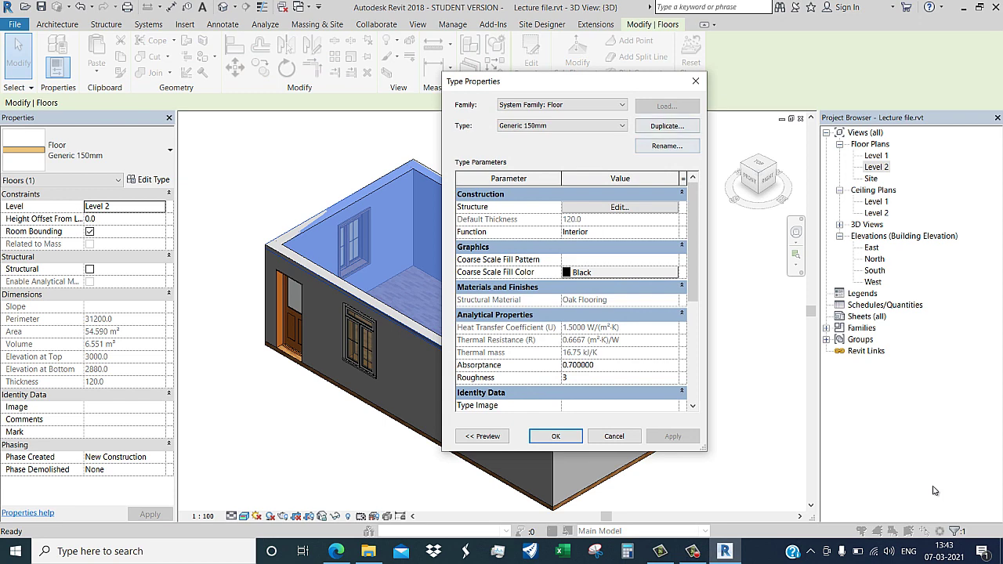
{"action": "left_click", "coordinate": [619, 207]}
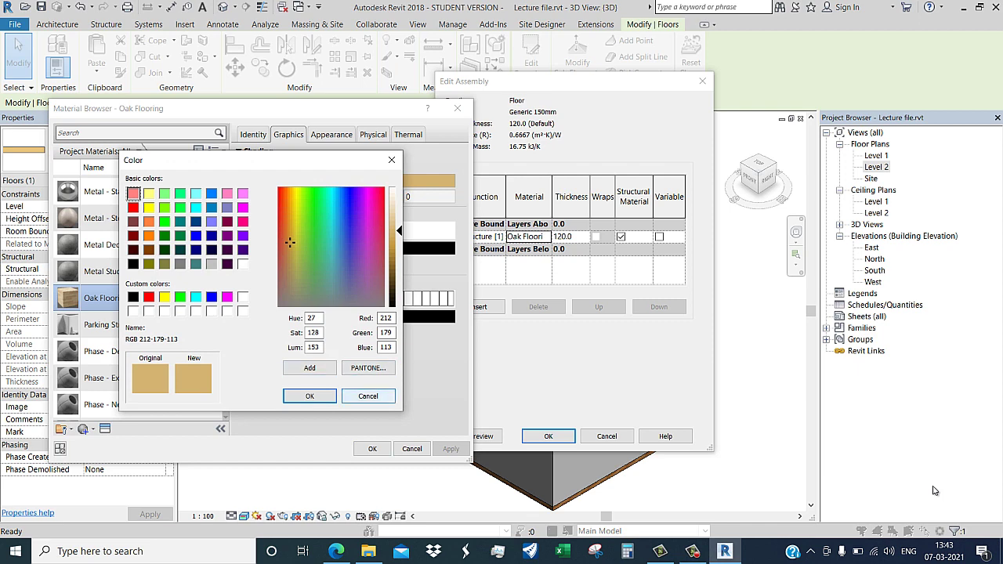
{"action": "key", "text": "Escape"}
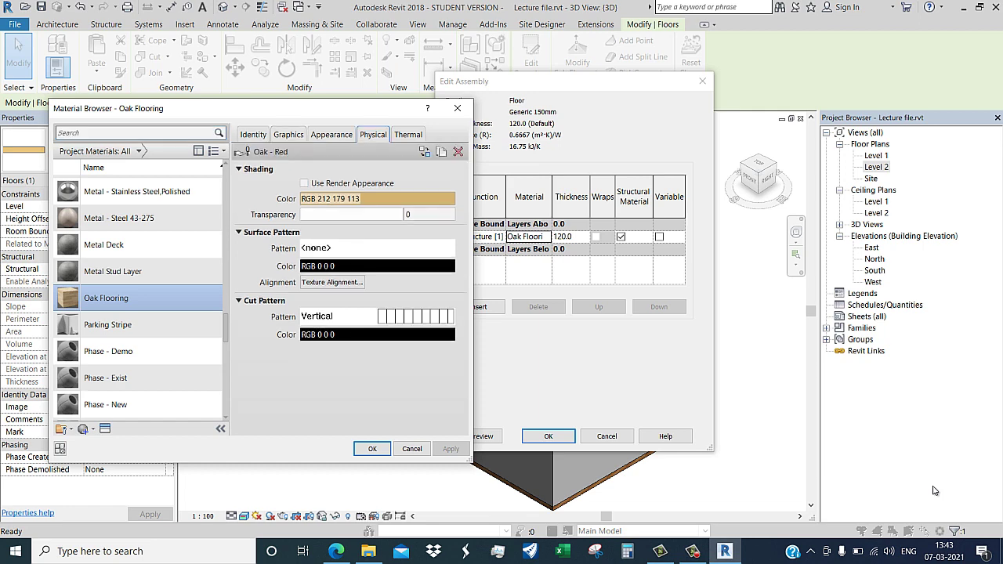
{"action": "key", "text": "ctrl+Tab"}
{"action": "key", "text": "ctrl+Tab"}
{"action": "key", "text": "ctrl+Tab"}
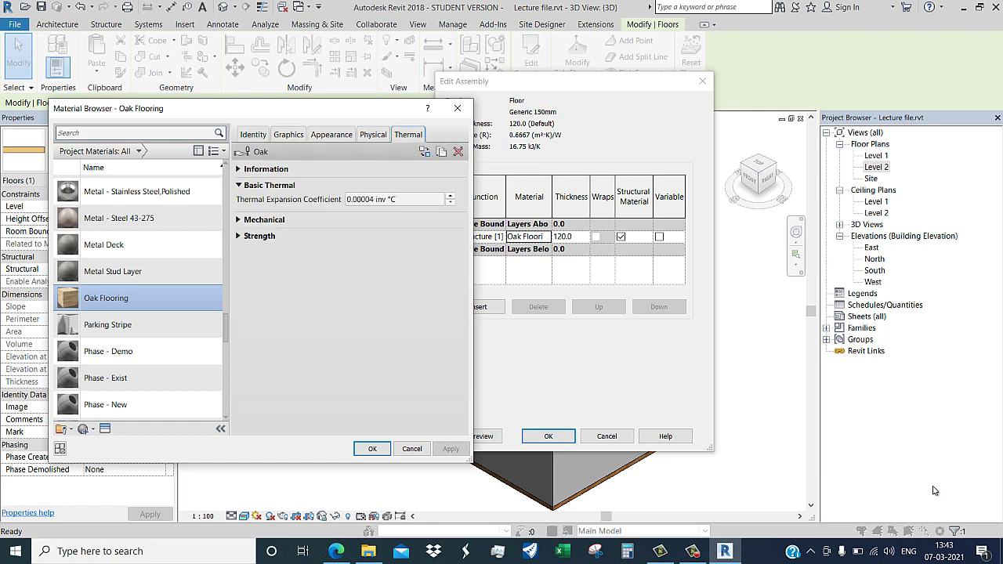
{"action": "key", "text": "ctrl+shift+Tab"}
{"action": "key", "text": "ctrl+shift+Tab"}
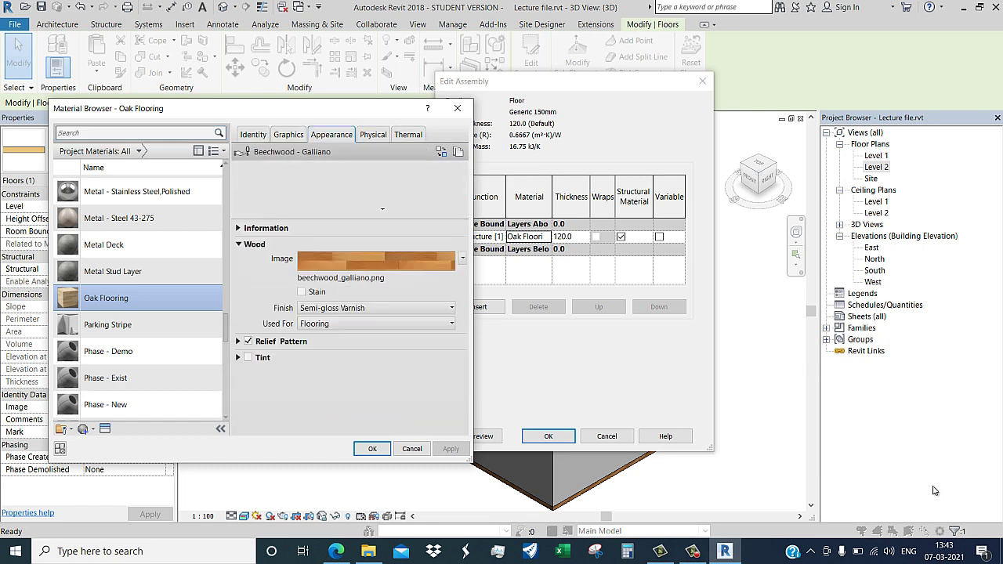
{"action": "key", "text": "Tab"}
{"action": "key", "text": "Tab"}
{"action": "key", "text": "Tab"}
{"action": "key", "text": "alt+Down"}
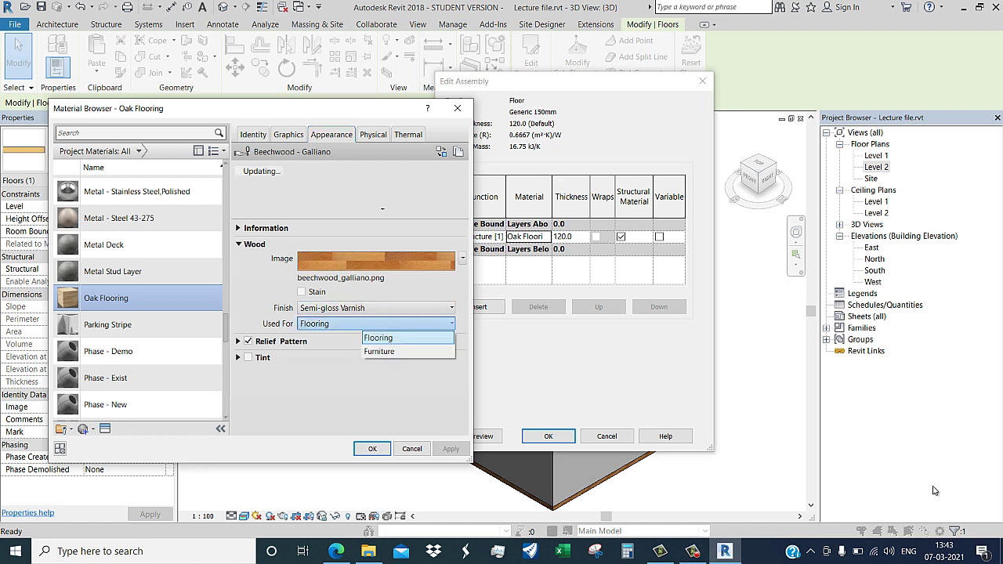
{"action": "key", "text": "Return"}
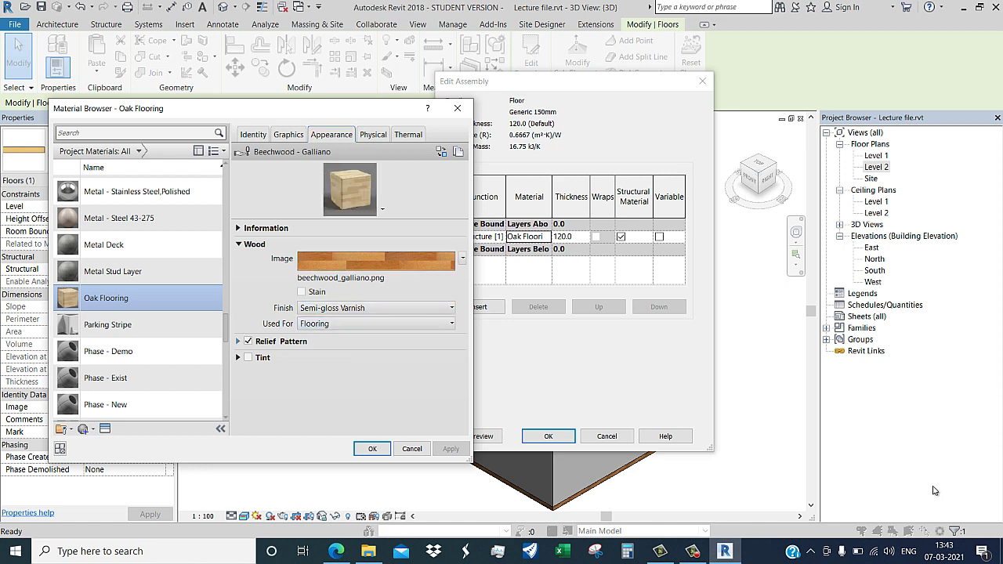
- Review the Beechwood - Galliano relief settings and confirm all dialogs to apply the material
{"action": "key", "text": "Tab"}
{"action": "key", "text": "space"}
{"action": "key", "text": "space"}
{"action": "key", "text": "space"}
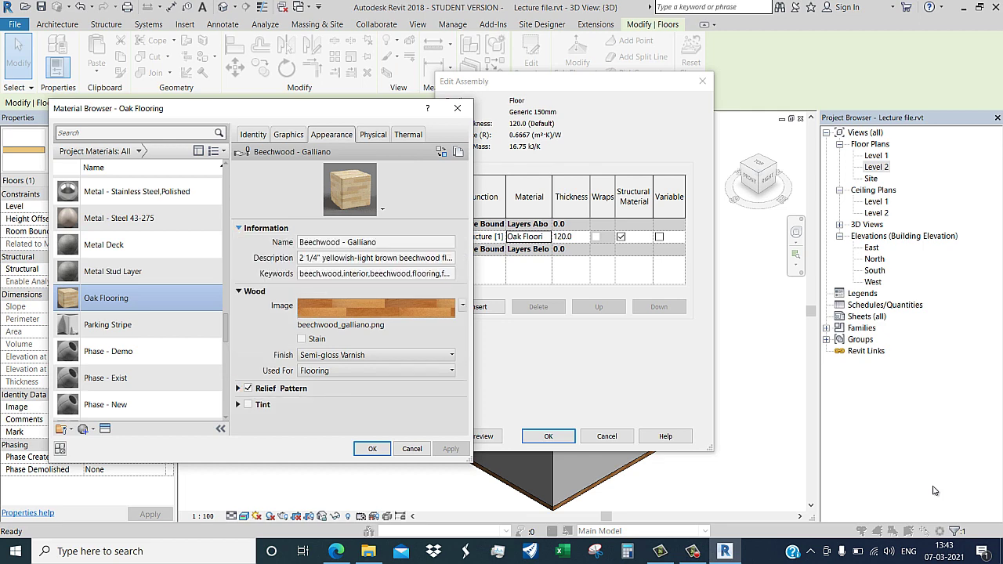
{"action": "key", "text": "space"}
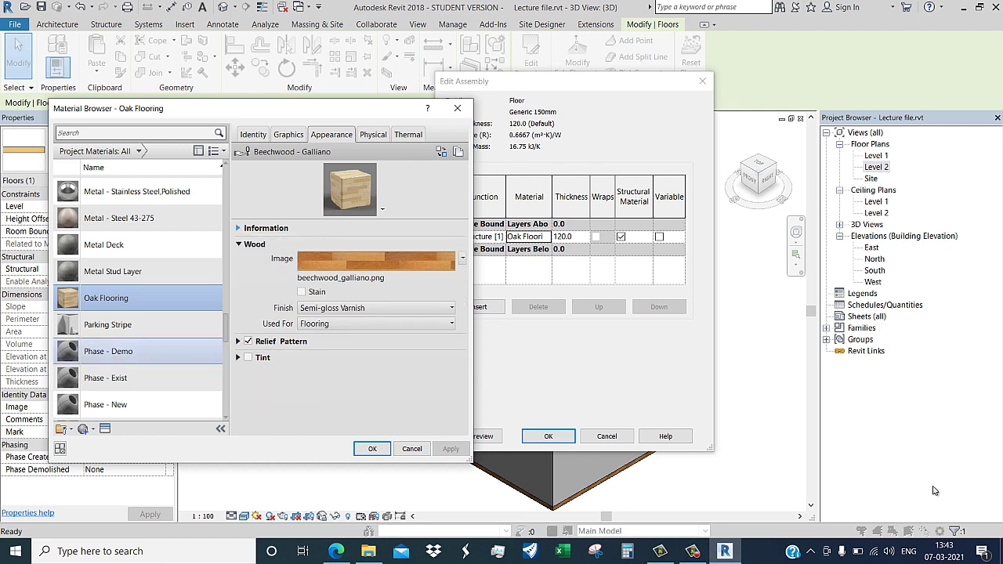
{"action": "scroll", "coordinate": [137, 357], "scroll_direction": "down", "scroll_amount": 4}
{"action": "scroll", "coordinate": [137, 364], "scroll_direction": "down", "scroll_amount": 3}
{"action": "scroll", "coordinate": [137, 368], "scroll_direction": "down", "scroll_amount": 2}
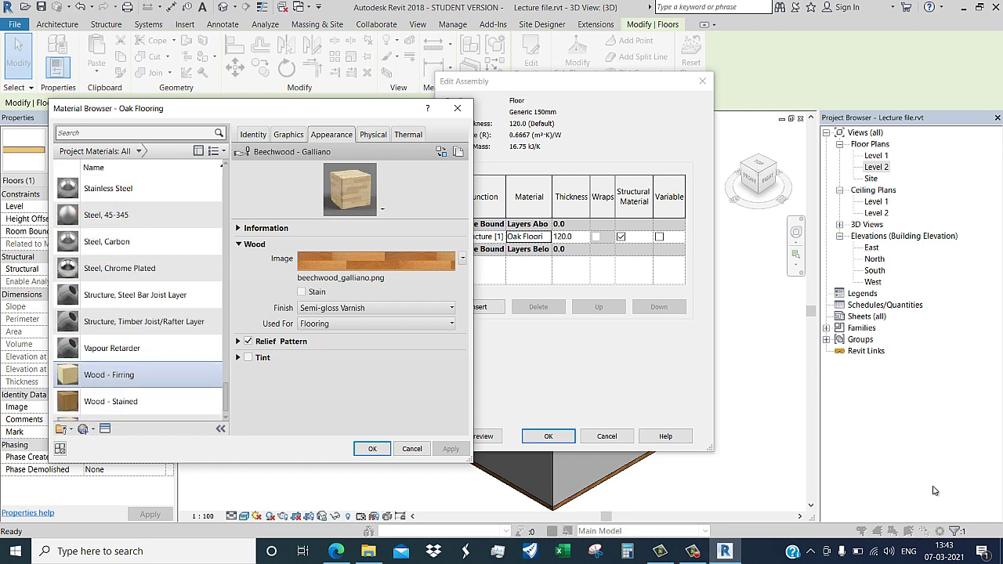
{"action": "scroll", "coordinate": [137, 368], "scroll_direction": "down", "scroll_amount": 2}
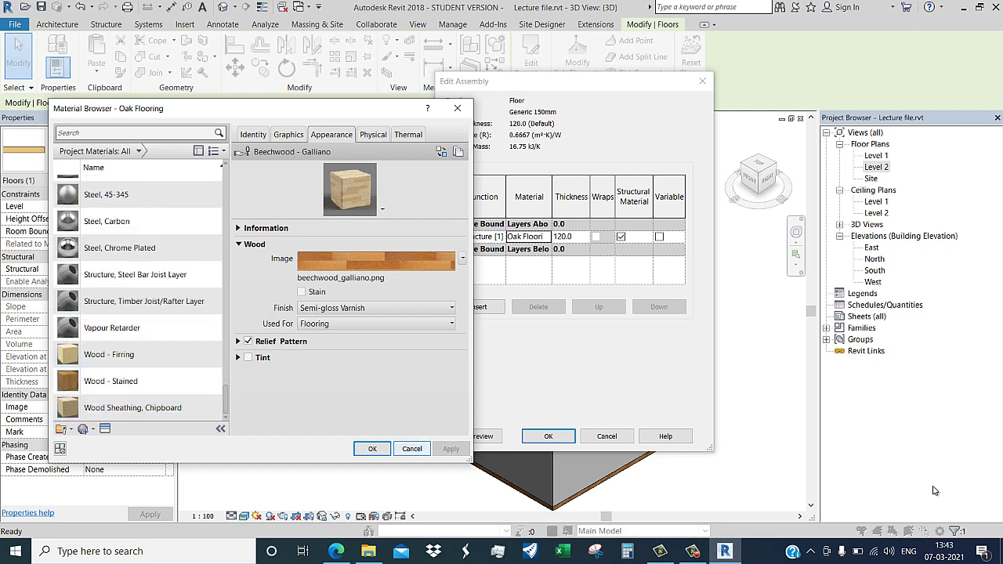
{"action": "key", "text": "Return"}
{"action": "key", "text": "Return"}
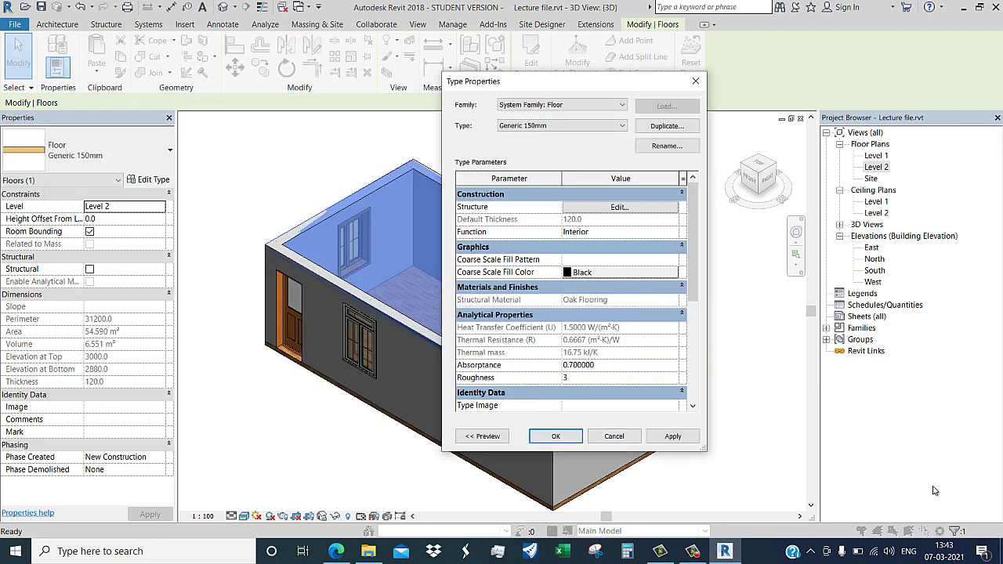
{"action": "key", "text": "Return"}
{"action": "key", "text": "Escape"}
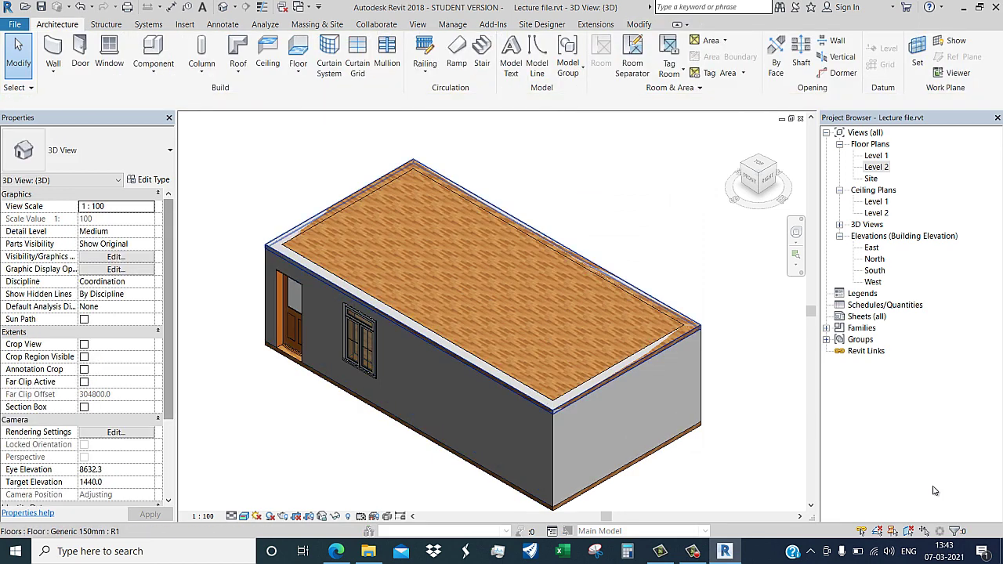
- Delete the Level 2 floor slab and nudge the 3D view to reveal the oak Level 1 floor
{"action": "key", "text": "ctrl+Left"}
{"action": "key", "text": "Delete"}
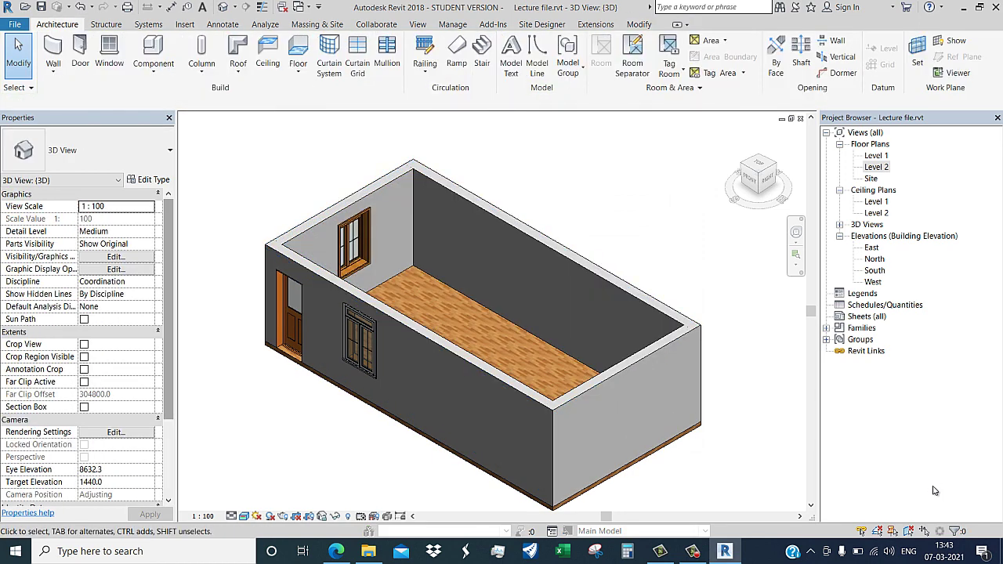
{"action": "key", "text": "Tab"}
{"action": "key", "text": "Tab"}
{"action": "key", "text": "Tab"}
{"action": "key", "text": "Tab"}
{"action": "mouse_move", "coordinate": [933, 491]}
{"action": "middle_mouse_down"}
{"action": "mouse_move", "coordinate": [919, 475]}
{"action": "mouse_move", "coordinate": [933, 491]}
{"action": "middle_mouse_up"}
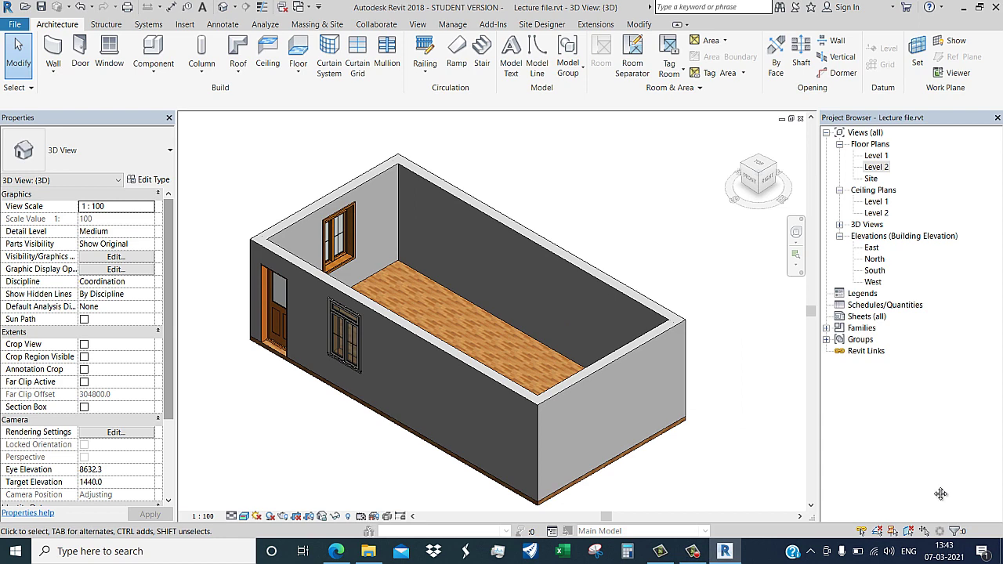
{"action": "middle_click_drag", "start_coordinate": [941, 494], "coordinate": [934, 491]}
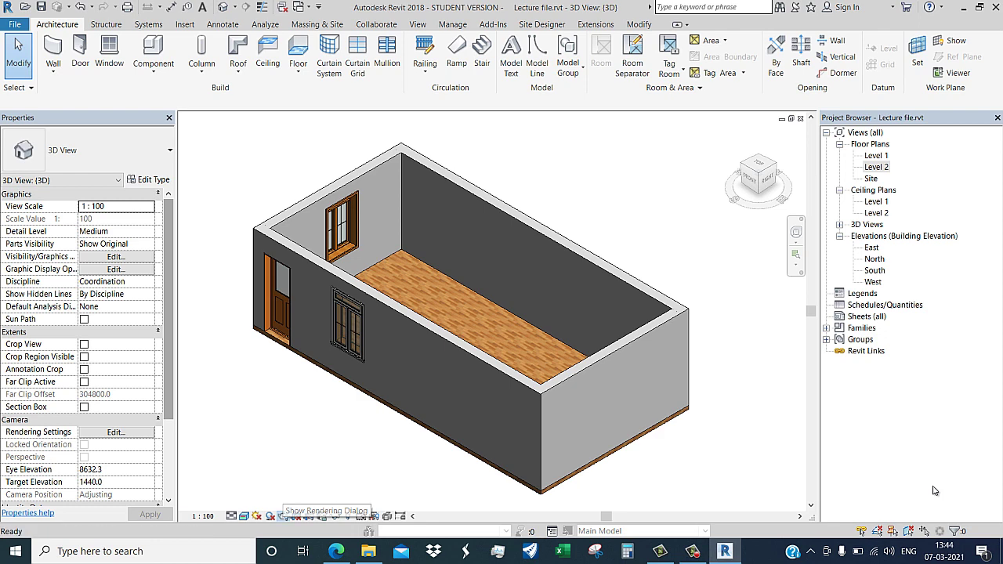
- In the Rendering dialog, render the full view with Region unchecked and Quality set to High
{"action": "left_click", "coordinate": [281, 515]}
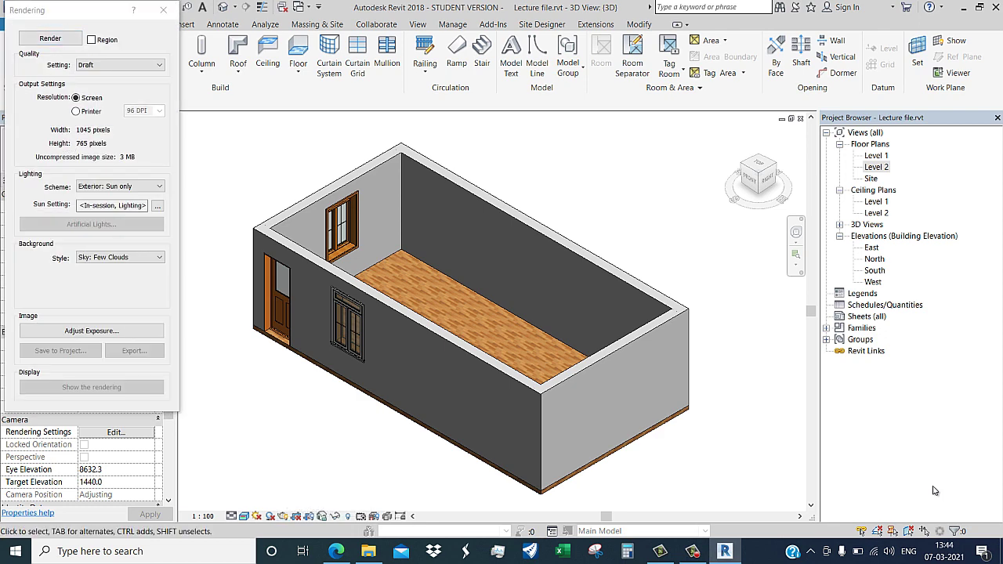
{"action": "key", "text": "Tab"}
{"action": "key", "text": "space"}
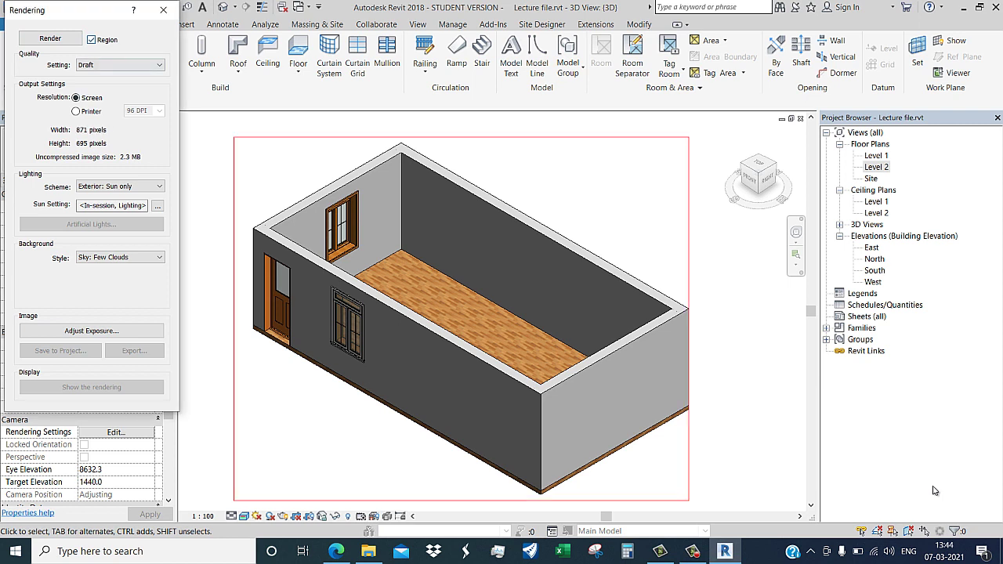
{"action": "key", "text": "space"}
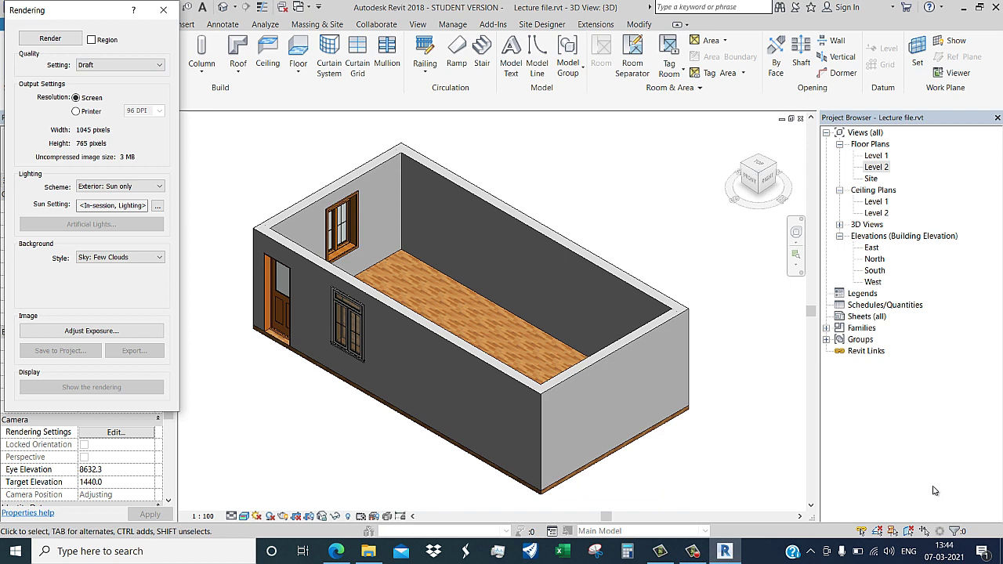
{"action": "key", "text": "Tab"}
{"action": "key", "text": "alt+Down"}
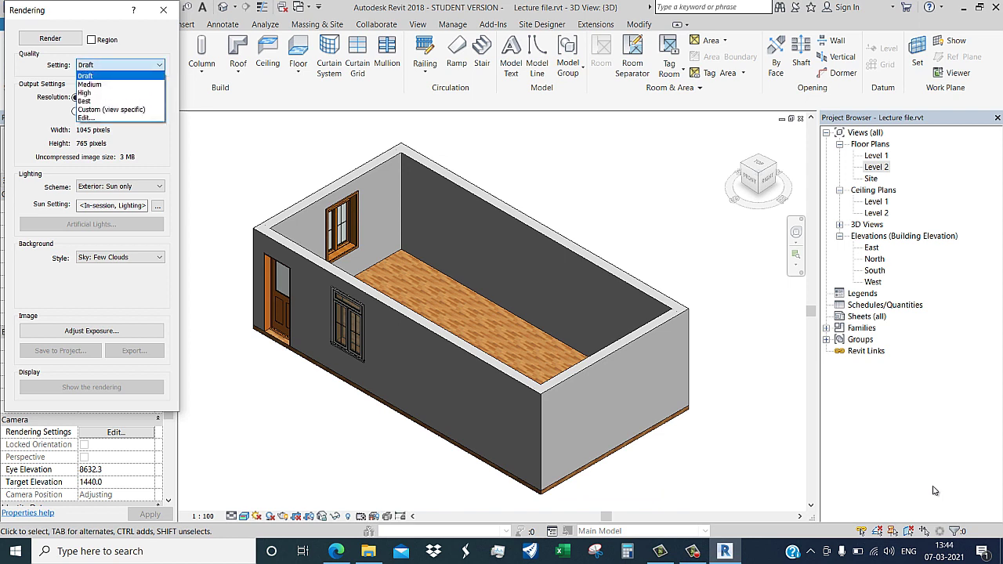
{"action": "key", "text": "Down"}
{"action": "key", "text": "Up"}
{"action": "key", "text": "Down"}
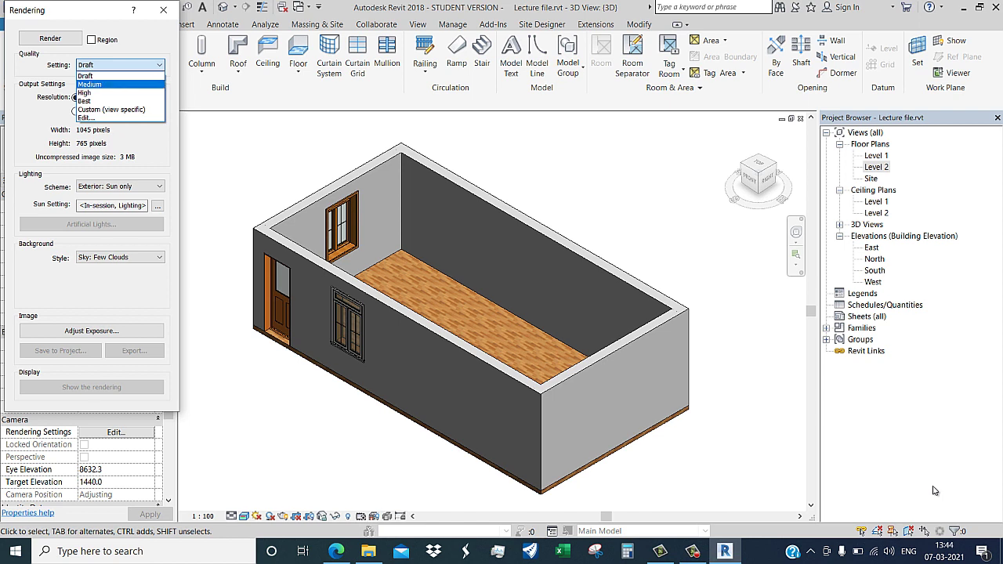
{"action": "key", "text": "Down"}
{"action": "key", "text": "Return"}
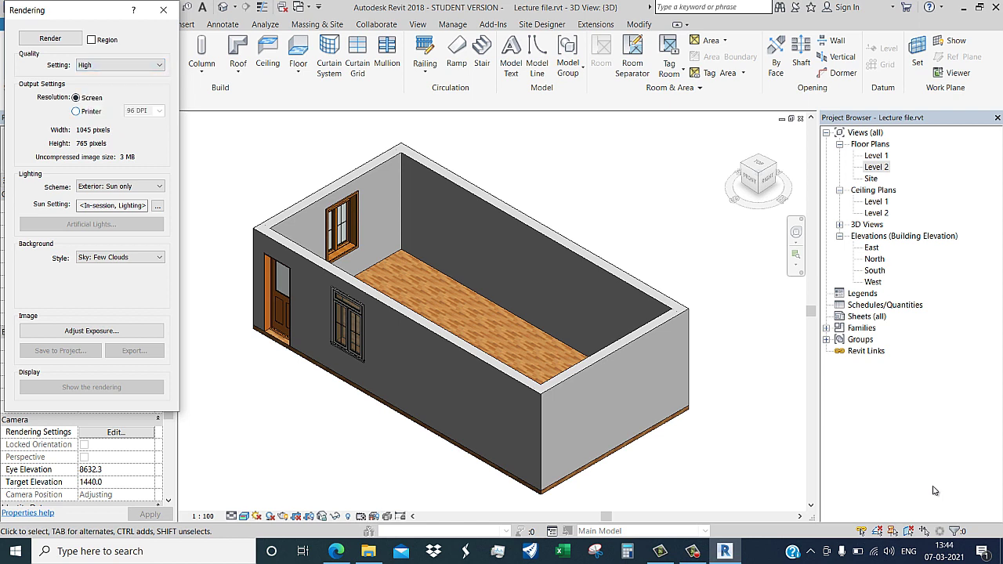
- Set lighting to Exterior: Sun only and the background to Sky: Few Clouds
{"action": "key", "text": "Tab"}
{"action": "key", "text": "alt+Down"}
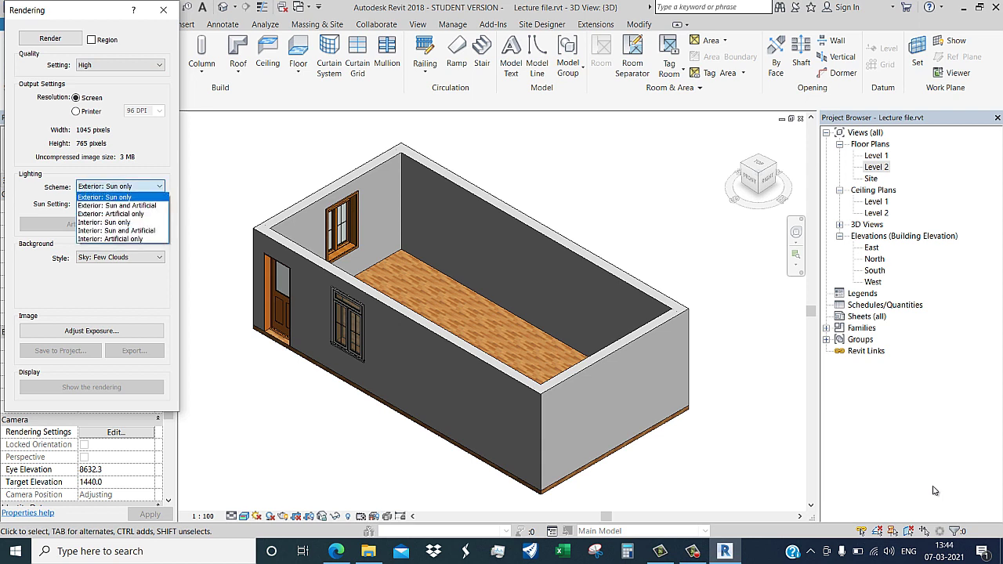
{"action": "key", "text": "Down"}
{"action": "key", "text": "Up"}
{"action": "key", "text": "Return"}
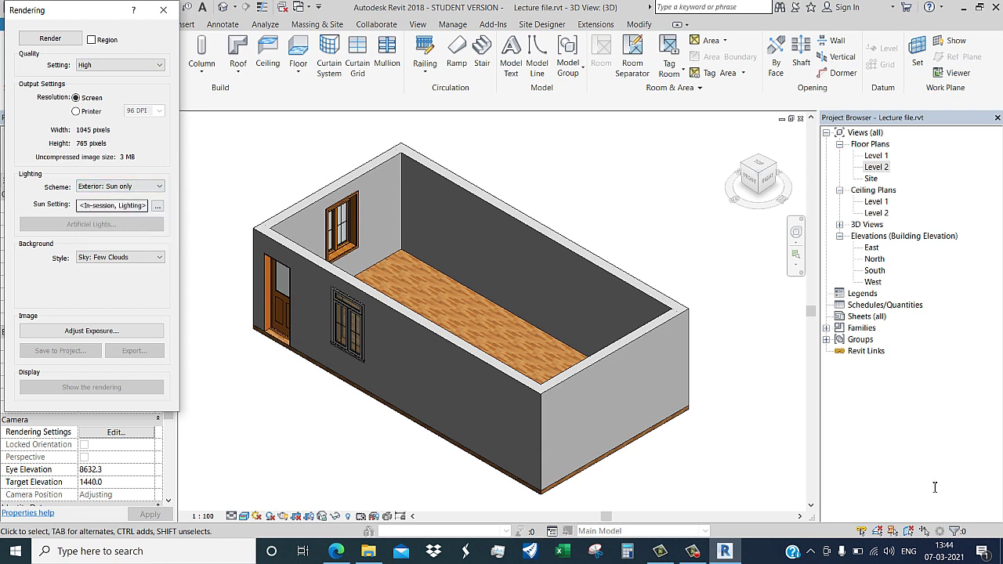
{"action": "key", "text": "Tab"}
{"action": "key", "text": "shift+Tab"}
{"action": "key", "text": "Tab"}
{"action": "key", "text": "alt+Down"}
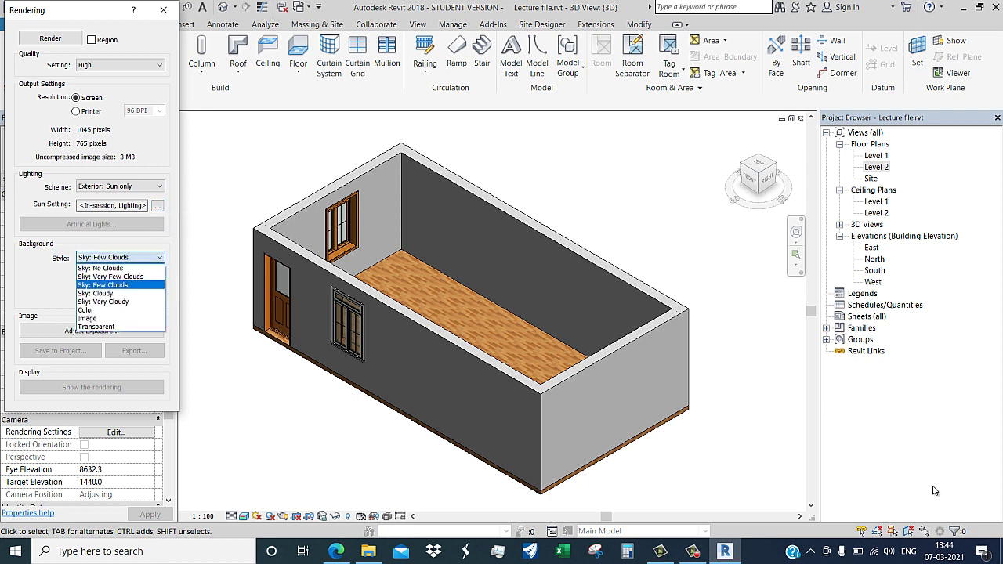
{"action": "key", "text": "Up"}
{"action": "key", "text": "Up"}
{"action": "key", "text": "Down"}
{"action": "key", "text": "Down"}
{"action": "key", "text": "Down"}
{"action": "key", "text": "Down"}
{"action": "key", "text": "Down"}
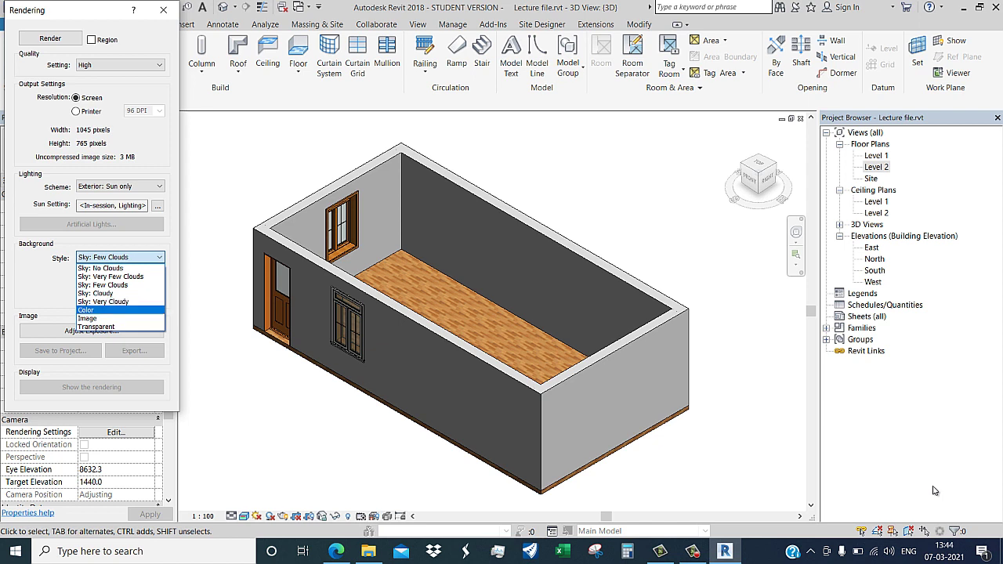
{"action": "key", "text": "Up"}
{"action": "key", "text": "Up"}
{"action": "key", "text": "Up"}
{"action": "key", "text": "Down"}
{"action": "key", "text": "Down"}
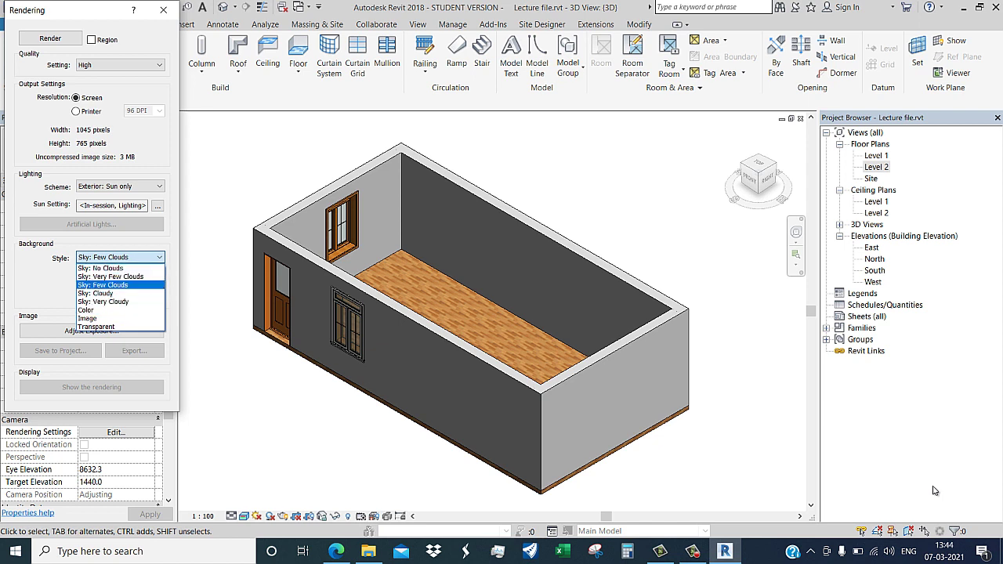
{"action": "key", "text": "Return"}
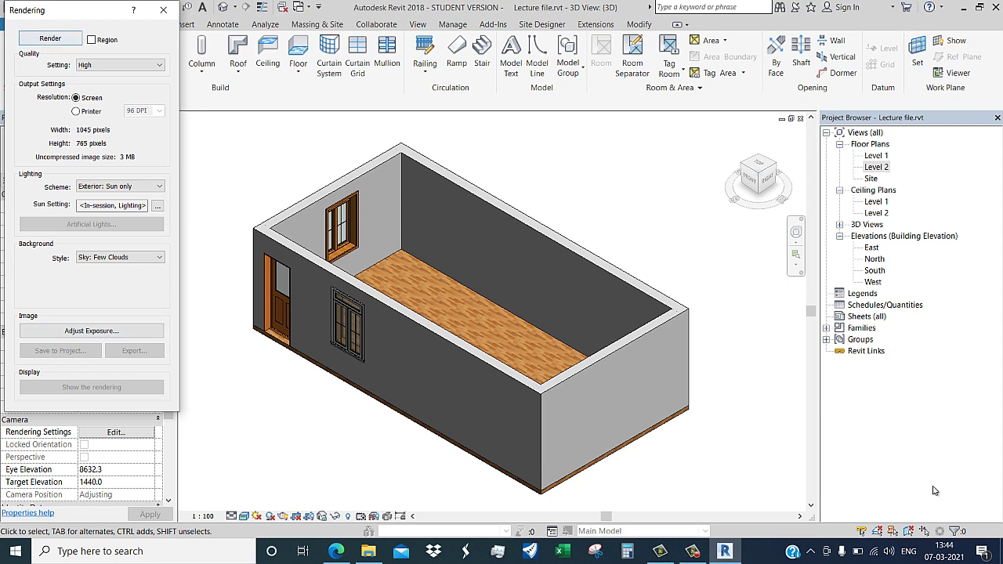
- Start the High quality render, then switch to the browser's YouTube search results
{"action": "key", "text": "Return"}
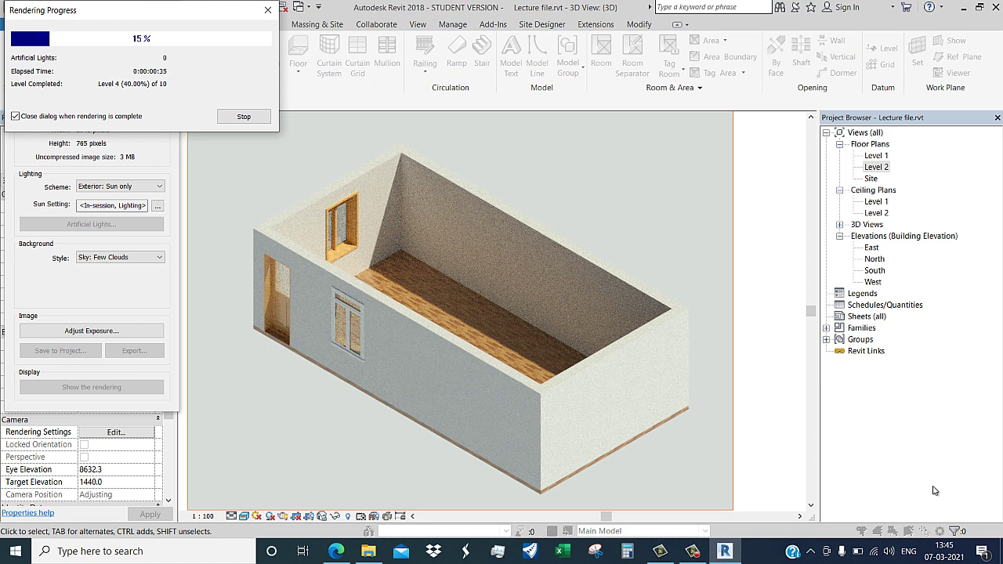
{"action": "key", "text": "alt+Tab"}
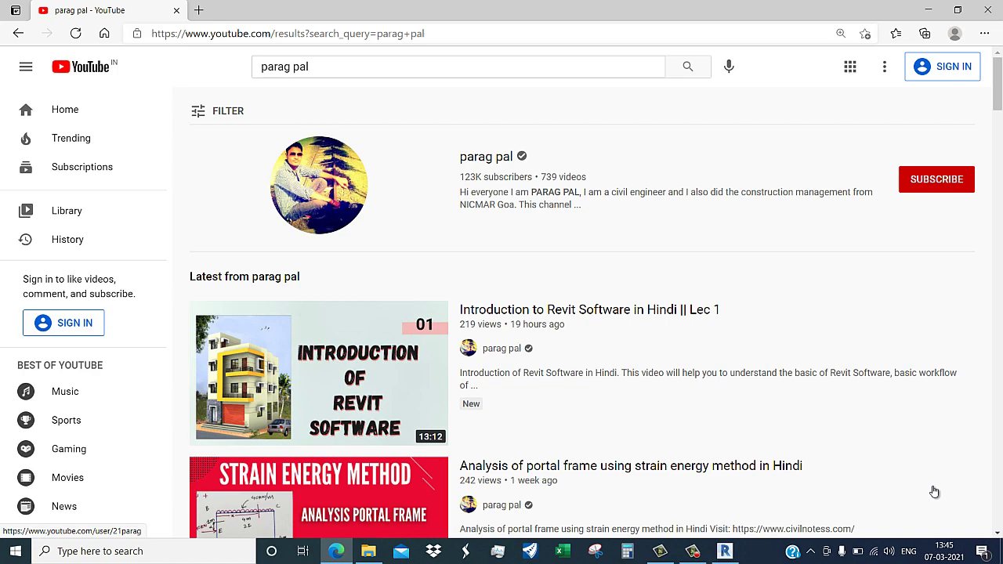
- Scroll through the channel's uploaded house plan videos, then open a new browser tab
{"action": "scroll", "coordinate": [934, 491], "scroll_direction": "down", "scroll_amount": 2}
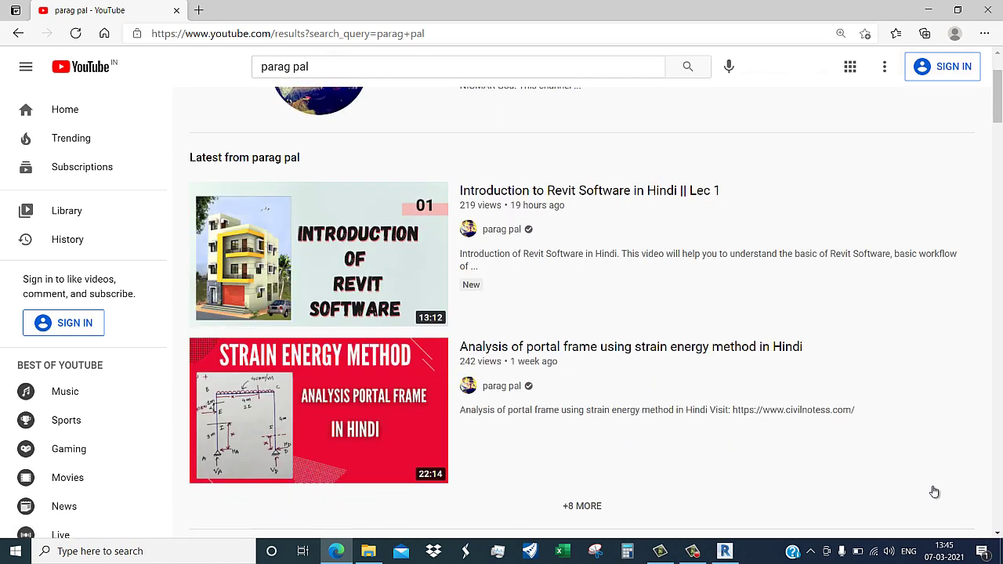
{"action": "scroll", "coordinate": [935, 491], "scroll_direction": "down", "scroll_amount": 3}
{"action": "scroll", "coordinate": [935, 492], "scroll_direction": "up", "scroll_amount": 3}
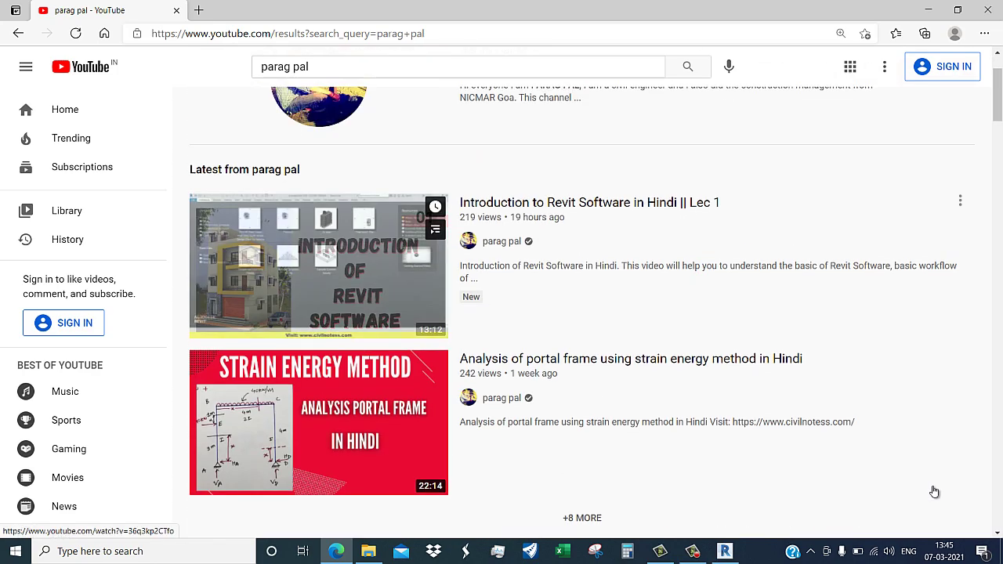
{"action": "scroll", "coordinate": [935, 491], "scroll_direction": "up", "scroll_amount": 2}
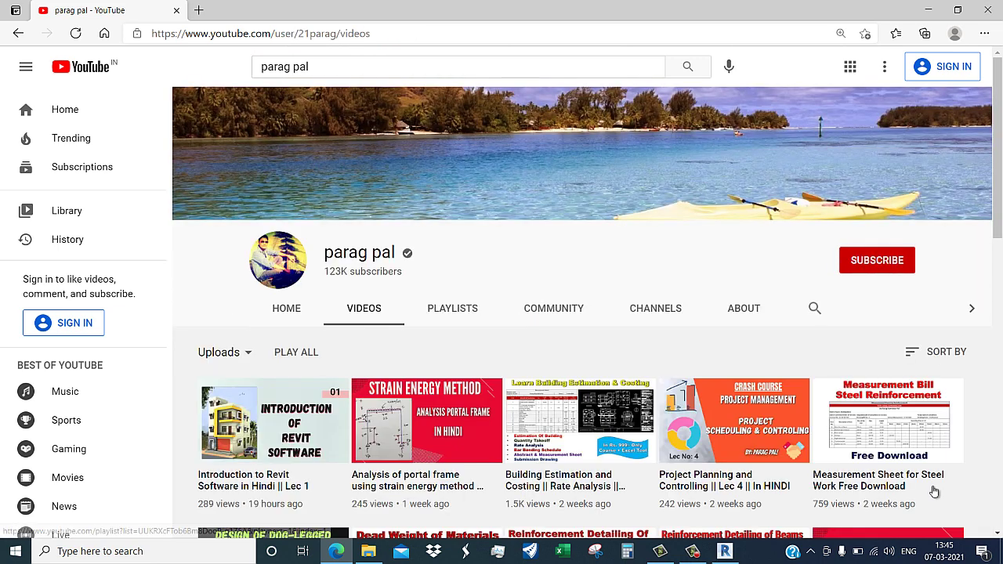
{"action": "scroll", "coordinate": [934, 492], "scroll_direction": "down", "scroll_amount": 3}
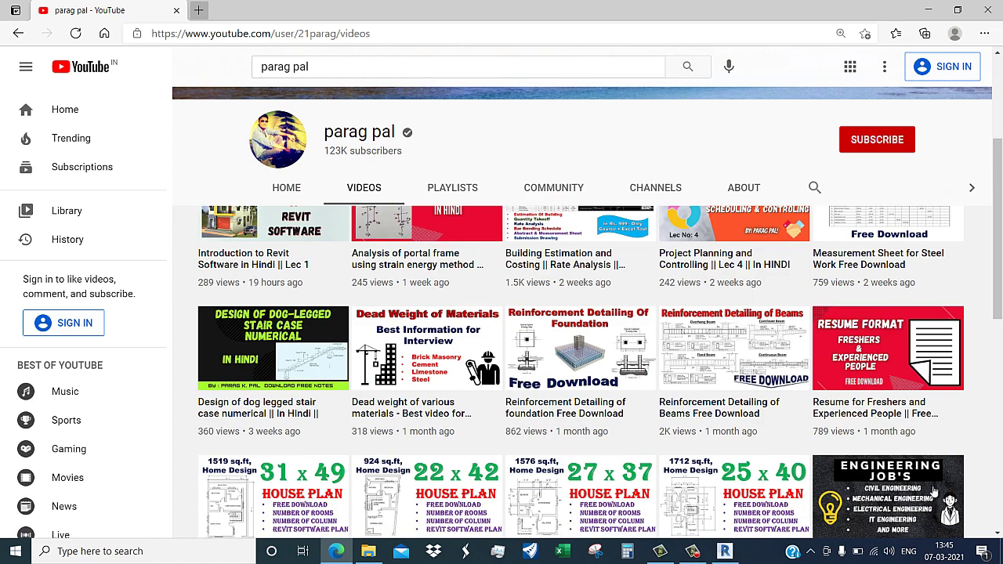
{"action": "scroll", "coordinate": [935, 492], "scroll_direction": "up", "scroll_amount": 2}
{"action": "scroll", "coordinate": [934, 491], "scroll_direction": "down", "scroll_amount": 1}
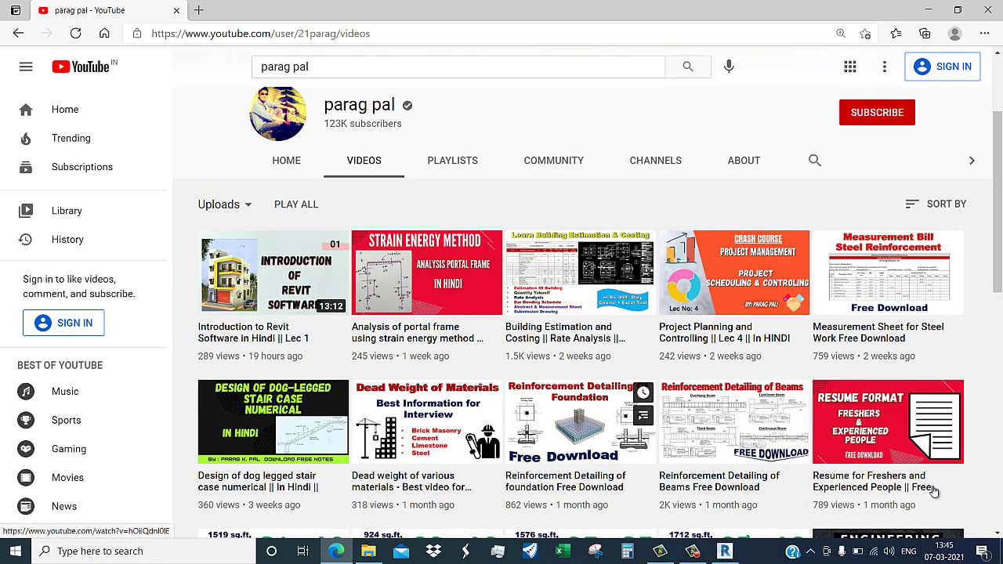
{"action": "scroll", "coordinate": [934, 491], "scroll_direction": "down", "scroll_amount": 1}
{"action": "scroll", "coordinate": [934, 492], "scroll_direction": "down", "scroll_amount": 1}
{"action": "scroll", "coordinate": [935, 492], "scroll_direction": "down", "scroll_amount": 1}
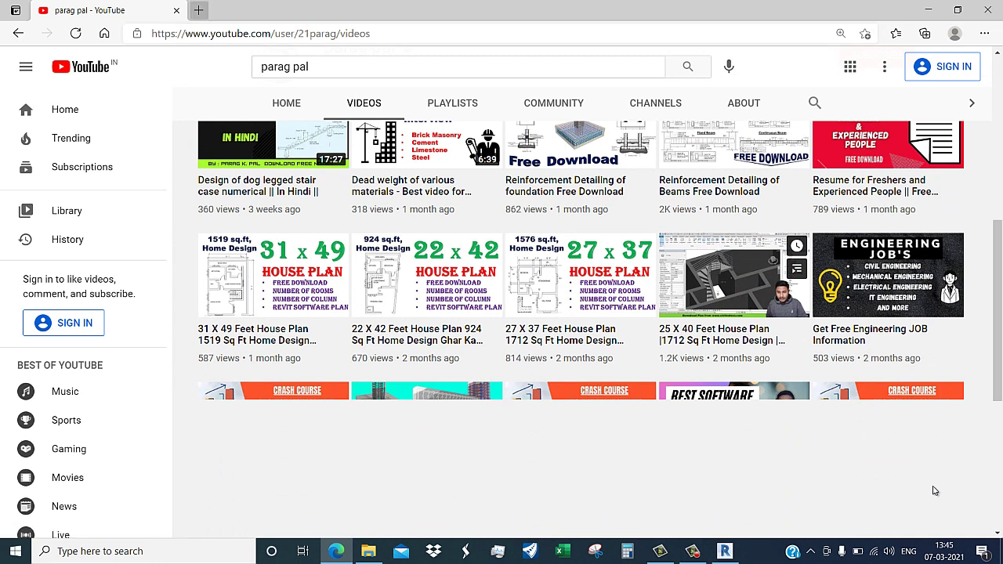
{"action": "key", "text": "ctrl+t"}
- Search for 'civil' and open the Civilnotess website
{"action": "type", "text": "c"}
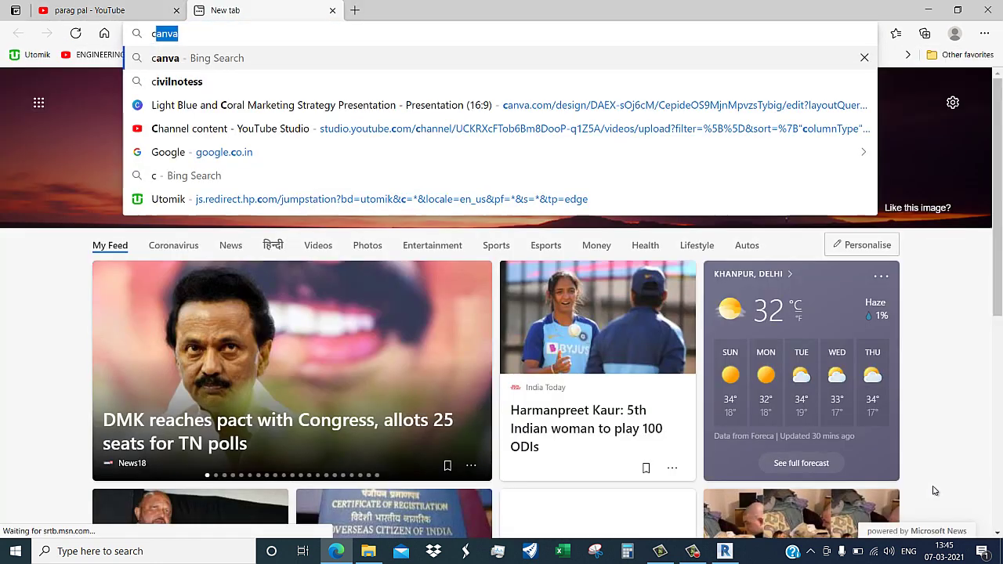
{"action": "type", "text": "ivil"}
{"action": "key", "text": "Return"}
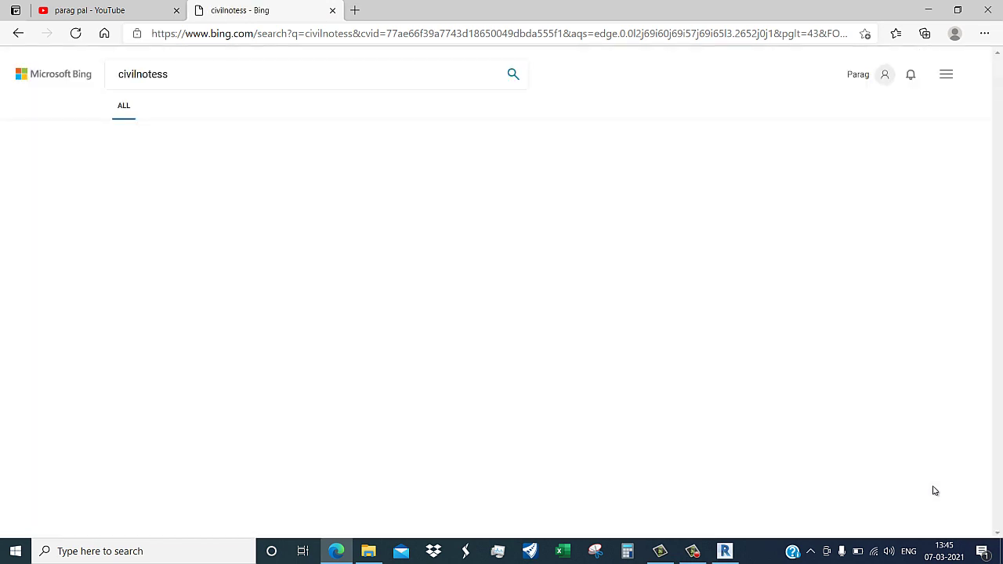
{"action": "key", "text": "Return"}
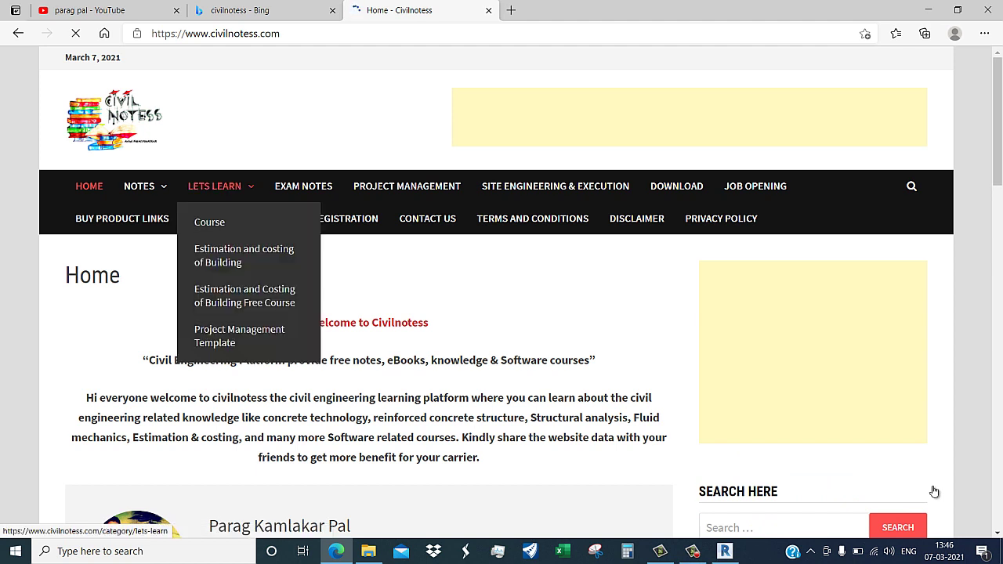
- Browse the site's Course listings under Lets Learn
{"action": "left_click", "coordinate": [209, 222]}
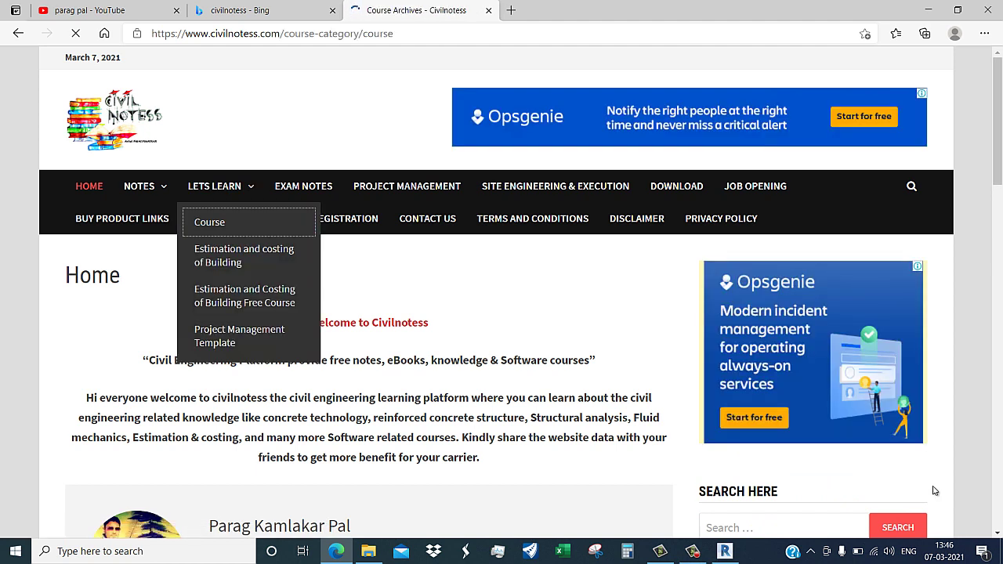
{"action": "scroll", "coordinate": [933, 490], "scroll_direction": "down", "scroll_amount": 2}
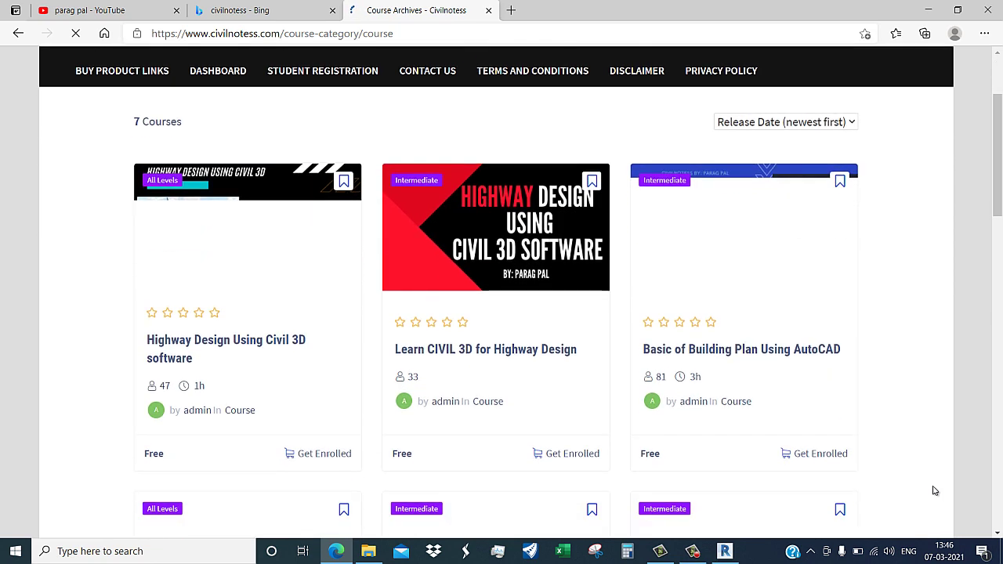
{"action": "scroll", "coordinate": [934, 490], "scroll_direction": "down", "scroll_amount": 3}
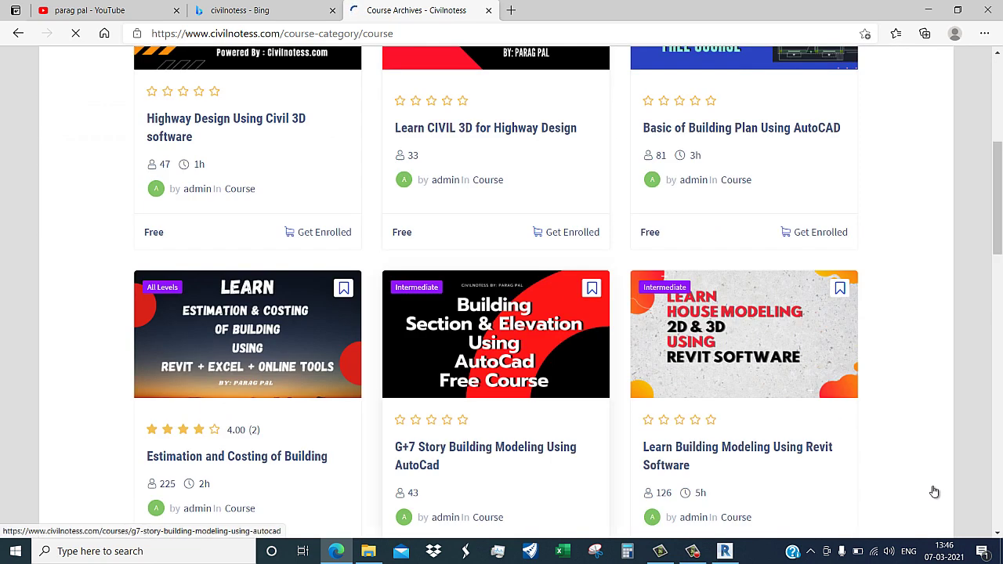
{"action": "scroll", "coordinate": [934, 491], "scroll_direction": "down", "scroll_amount": 1}
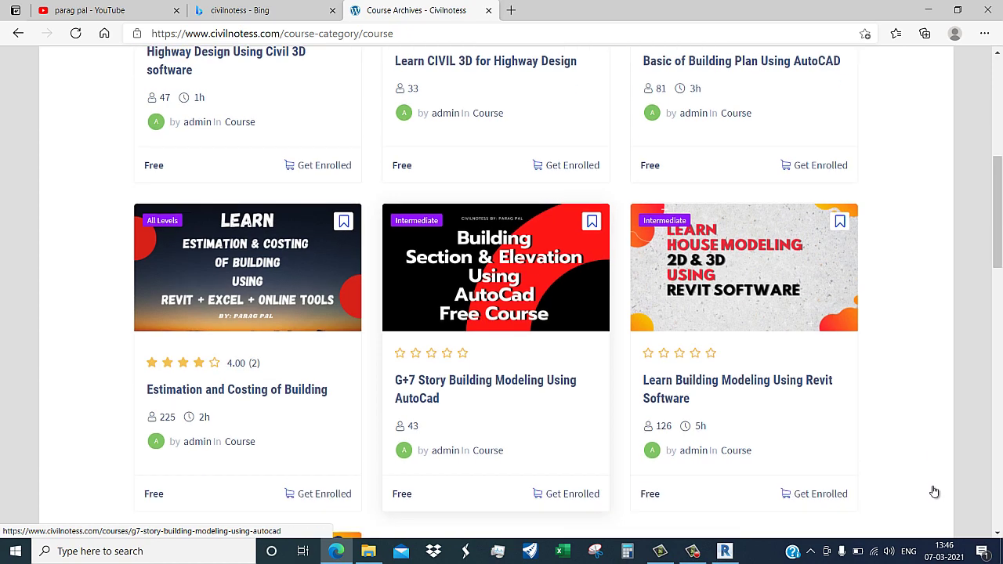
{"action": "scroll", "coordinate": [934, 491], "scroll_direction": "down", "scroll_amount": 1}
{"action": "scroll", "coordinate": [934, 491], "scroll_direction": "down", "scroll_amount": 3}
{"action": "scroll", "coordinate": [934, 491], "scroll_direction": "down", "scroll_amount": 2}
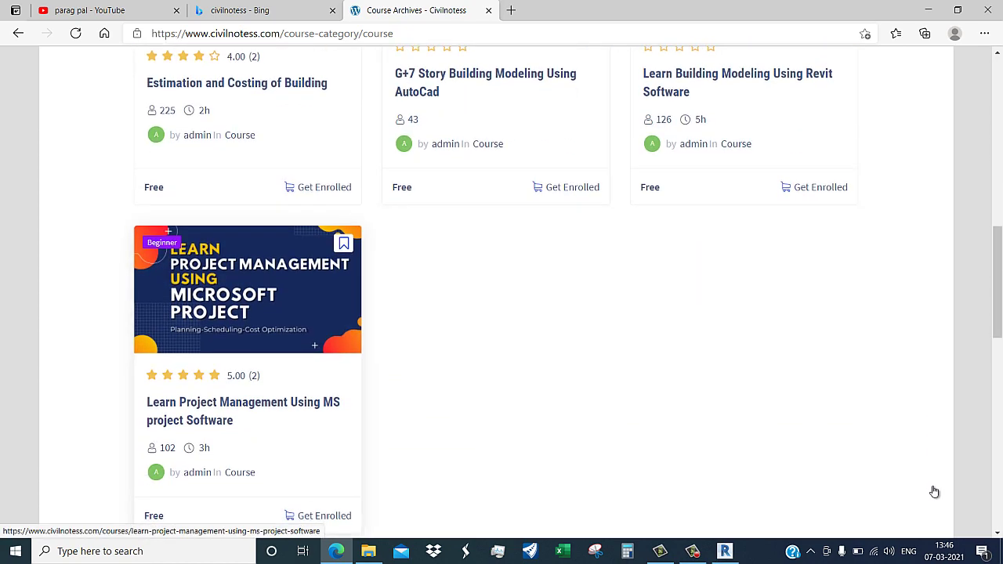
{"action": "scroll", "coordinate": [934, 491], "scroll_direction": "down", "scroll_amount": 3}
{"action": "scroll", "coordinate": [934, 492], "scroll_direction": "up", "scroll_amount": 3}
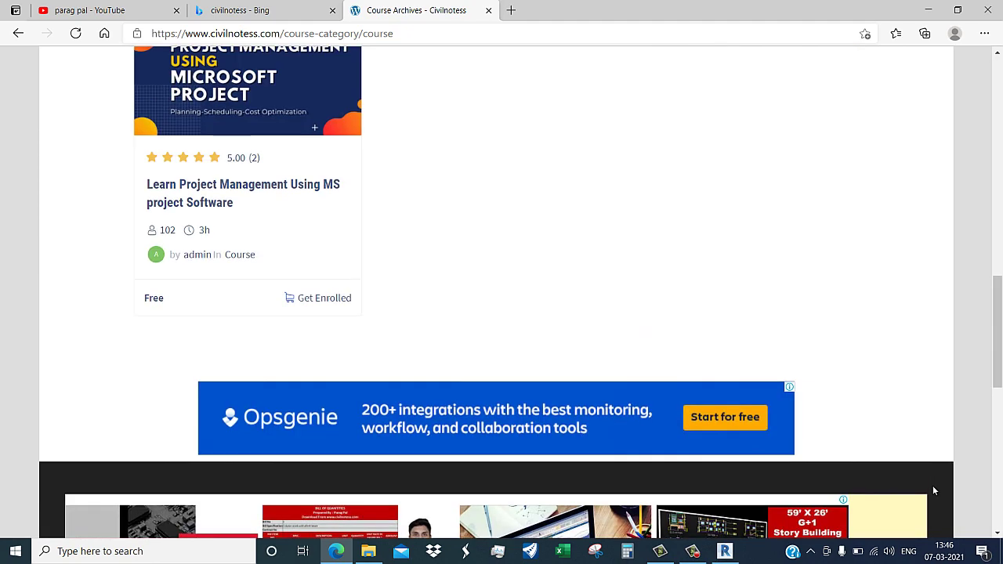
{"action": "scroll", "coordinate": [934, 491], "scroll_direction": "up", "scroll_amount": 5}
{"action": "scroll", "coordinate": [934, 492], "scroll_direction": "up", "scroll_amount": 2}
{"action": "scroll", "coordinate": [933, 492], "scroll_direction": "up", "scroll_amount": 3}
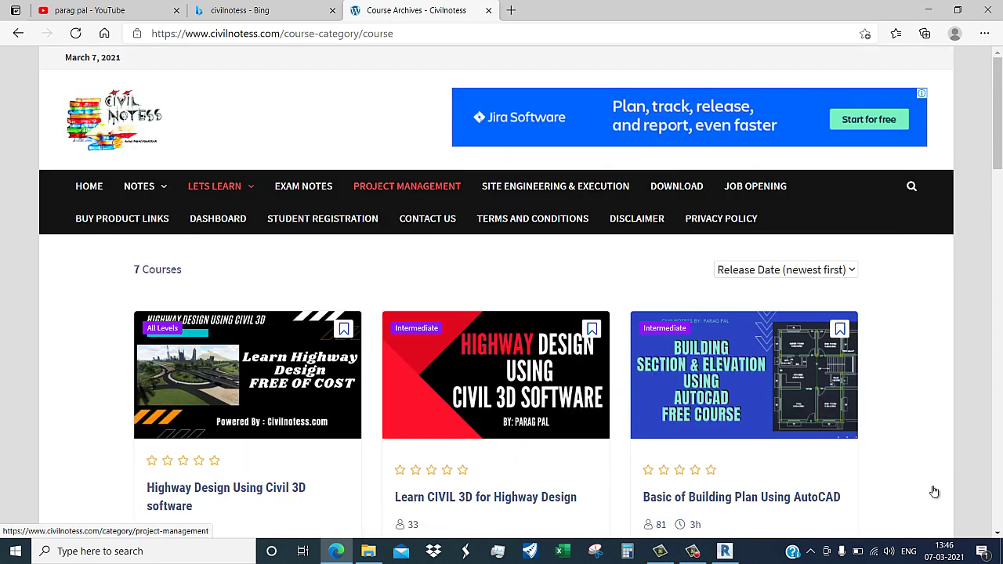
- Open the DOWNLOAD category and scroll through its free house plan posts
{"action": "left_click", "coordinate": [677, 186]}
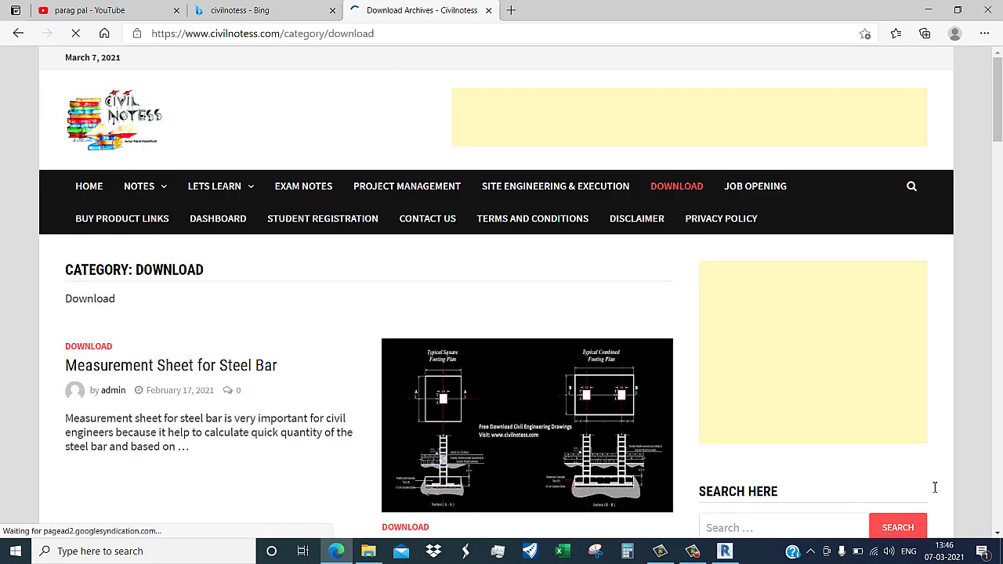
{"action": "scroll", "coordinate": [935, 492], "scroll_direction": "down", "scroll_amount": 3}
{"action": "scroll", "coordinate": [935, 492], "scroll_direction": "down", "scroll_amount": 1}
{"action": "scroll", "coordinate": [934, 491], "scroll_direction": "down", "scroll_amount": 1}
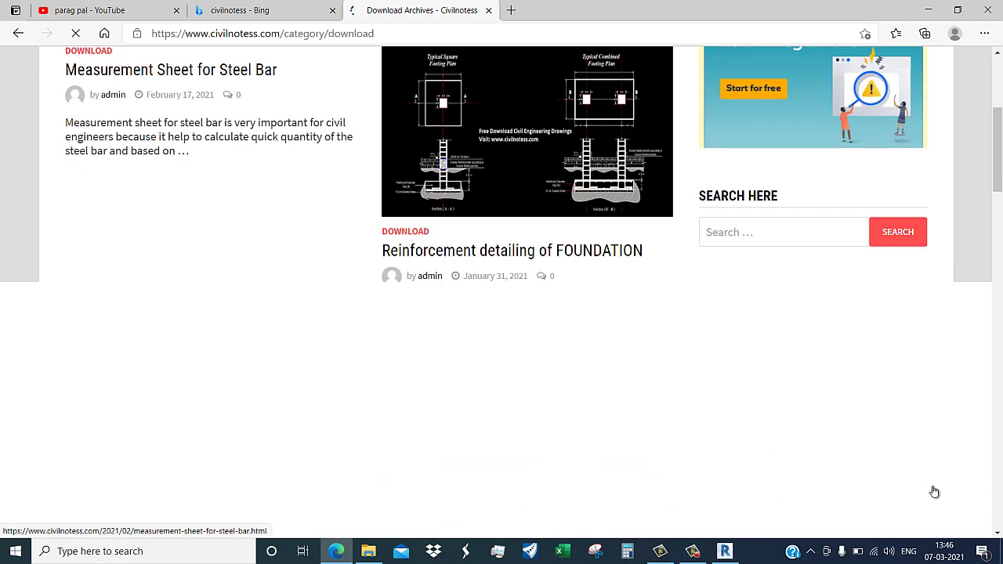
{"action": "scroll", "coordinate": [934, 492], "scroll_direction": "down", "scroll_amount": 1}
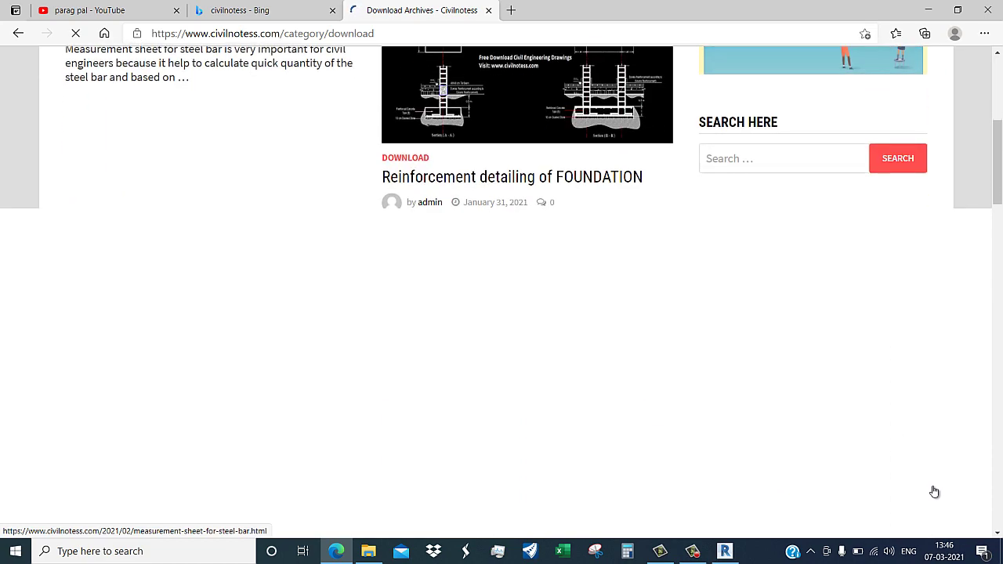
{"action": "scroll", "coordinate": [934, 492], "scroll_direction": "up", "scroll_amount": 2}
{"action": "scroll", "coordinate": [935, 492], "scroll_direction": "up", "scroll_amount": 2}
{"action": "scroll", "coordinate": [934, 492], "scroll_direction": "down", "scroll_amount": 1}
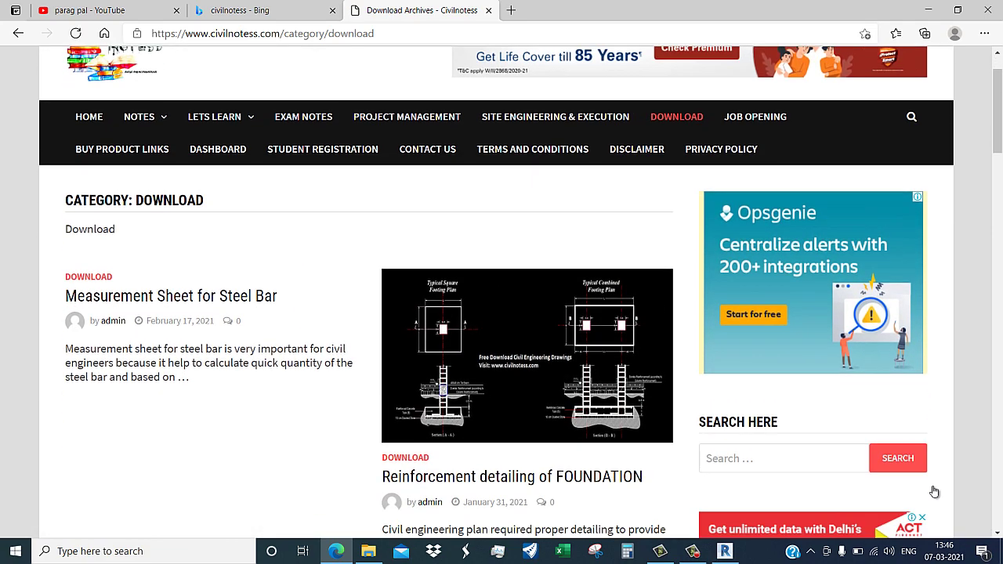
{"action": "scroll", "coordinate": [935, 491], "scroll_direction": "down", "scroll_amount": 2}
{"action": "scroll", "coordinate": [934, 491], "scroll_direction": "down", "scroll_amount": 2}
{"action": "scroll", "coordinate": [935, 491], "scroll_direction": "down", "scroll_amount": 2}
{"action": "scroll", "coordinate": [934, 491], "scroll_direction": "down", "scroll_amount": 2}
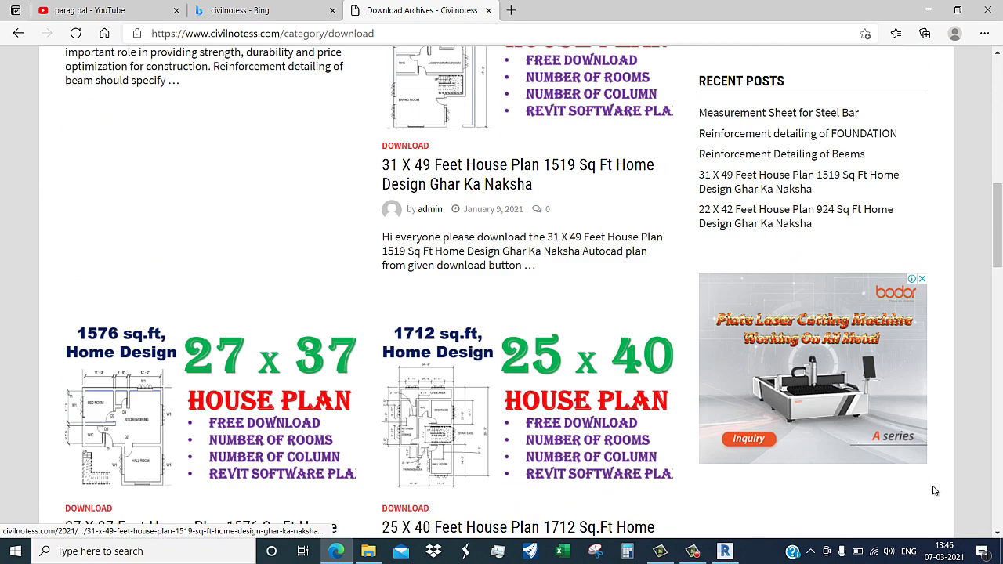
{"action": "scroll", "coordinate": [935, 491], "scroll_direction": "down", "scroll_amount": 1}
{"action": "scroll", "coordinate": [934, 491], "scroll_direction": "down", "scroll_amount": 2}
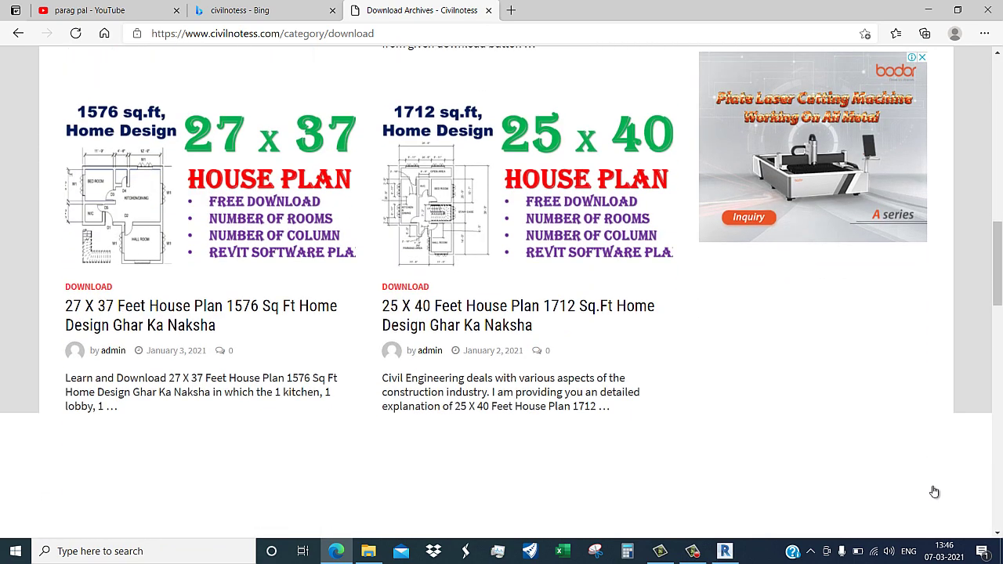
{"action": "scroll", "coordinate": [935, 492], "scroll_direction": "down", "scroll_amount": 2}
{"action": "scroll", "coordinate": [935, 492], "scroll_direction": "down", "scroll_amount": 2}
{"action": "scroll", "coordinate": [935, 491], "scroll_direction": "down", "scroll_amount": 2}
{"action": "scroll", "coordinate": [935, 492], "scroll_direction": "down", "scroll_amount": 3}
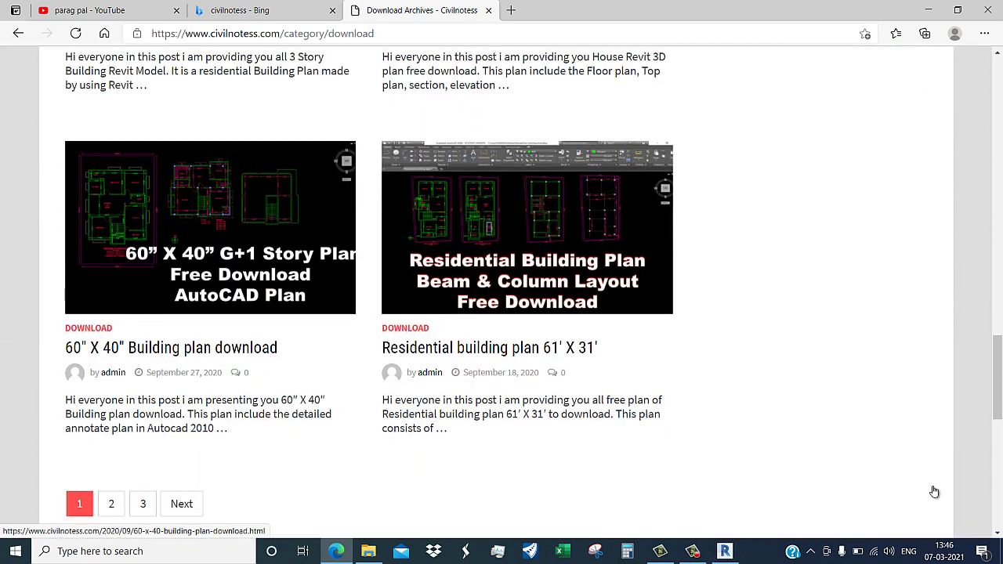
{"action": "scroll", "coordinate": [934, 492], "scroll_direction": "down", "scroll_amount": 1}
{"action": "scroll", "coordinate": [934, 492], "scroll_direction": "down", "scroll_amount": 2}
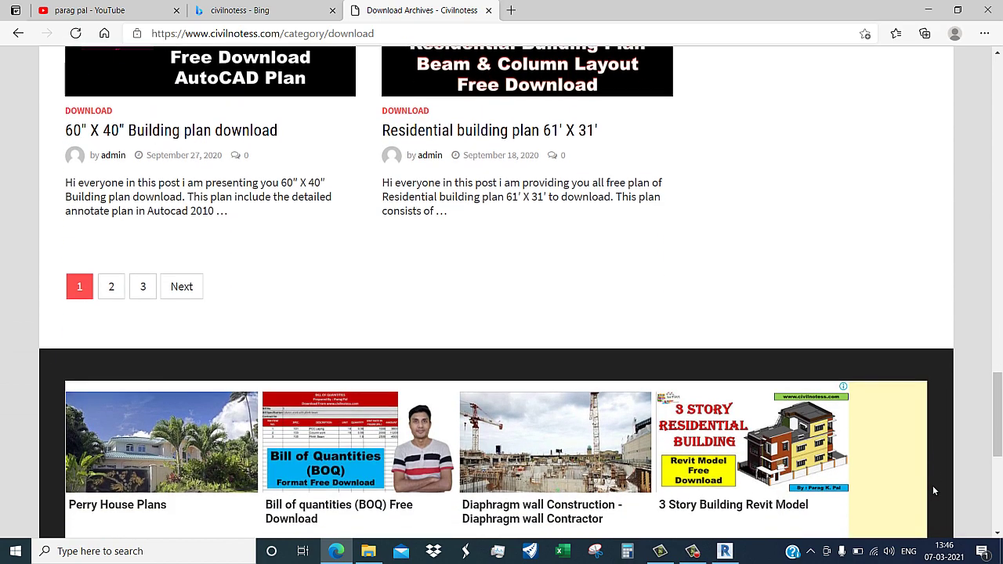
{"action": "scroll", "coordinate": [934, 492], "scroll_direction": "up", "scroll_amount": 5}
{"action": "scroll", "coordinate": [934, 491], "scroll_direction": "up", "scroll_amount": 1}
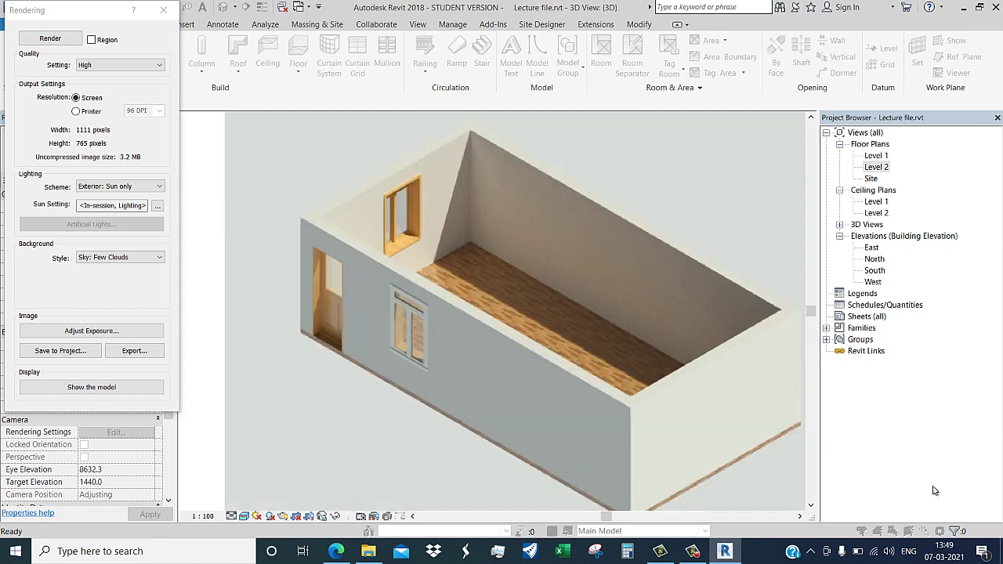
- Back in Revit, bring up the view menu to refit the finished High quality room render
{"action": "right_click", "coordinate": [597, 242]}
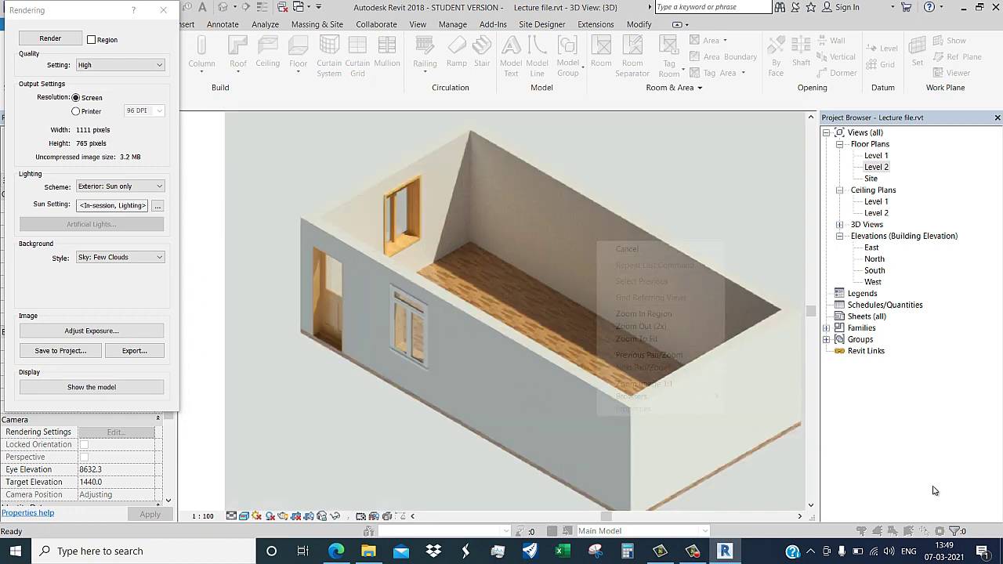